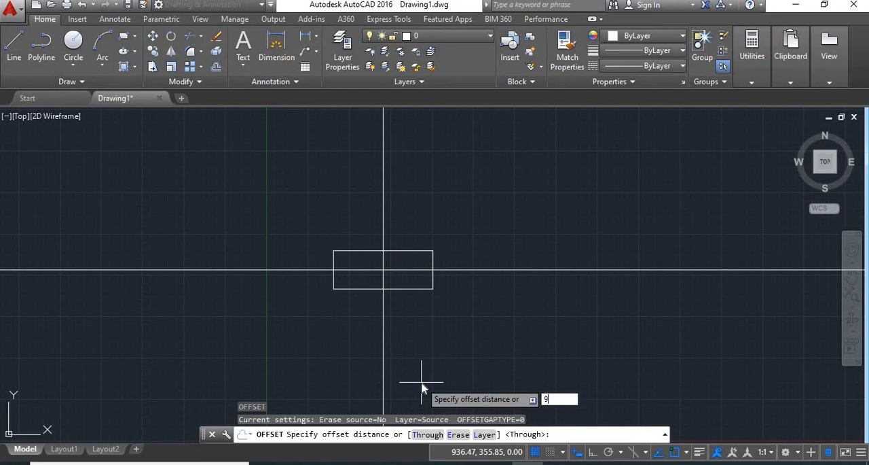
- Offset the vertical construction line through the rectangle's centre by 900 to both sides
{"action": "key", "text": "Return"}
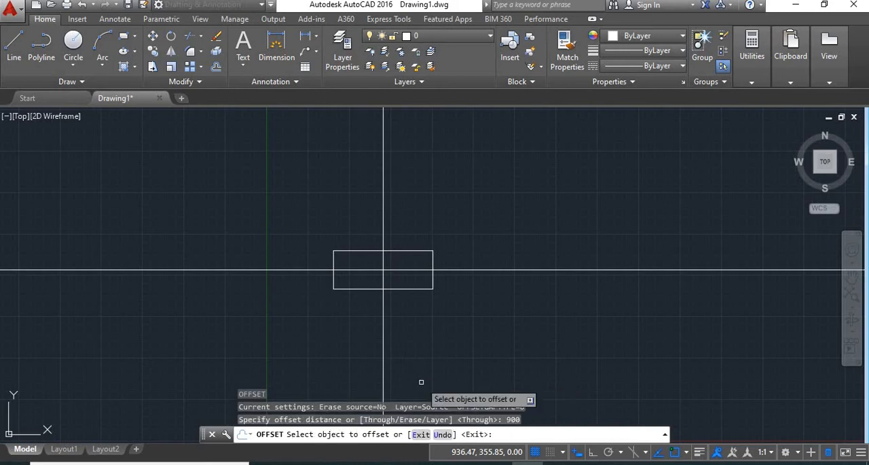
{"action": "left_click", "coordinate": [383, 333]}
{"action": "left_click", "coordinate": [534, 331]}
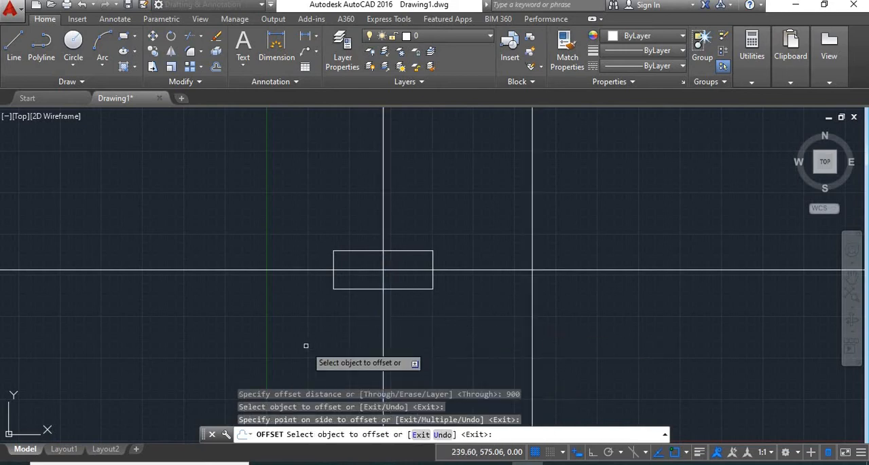
{"action": "left_click", "coordinate": [382, 331]}
{"action": "left_click", "coordinate": [289, 328]}
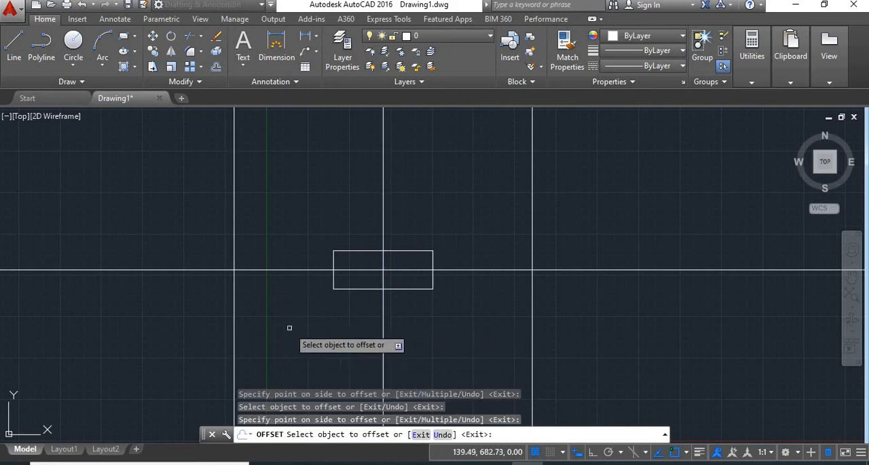
- Offset the horizontal construction line through the rectangle's centre by 900 above and below, and finish the Offset command
{"action": "left_click", "coordinate": [475, 269]}
{"action": "left_click", "coordinate": [482, 238]}
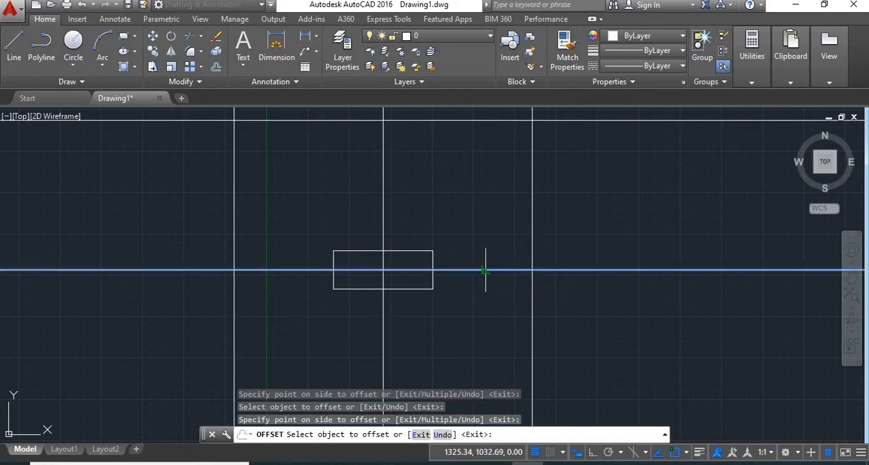
{"action": "left_click", "coordinate": [479, 337]}
{"action": "scroll", "coordinate": [479, 327], "scroll_direction": "down", "scroll_amount": 1}
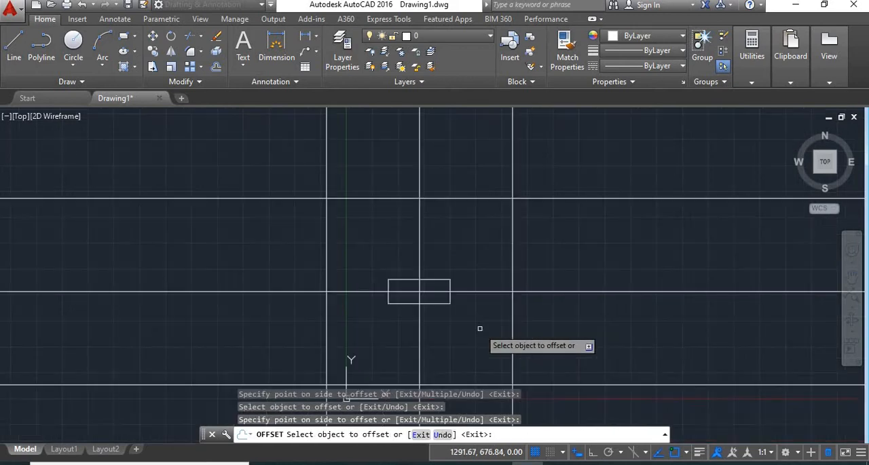
{"action": "middle_click_drag", "start_coordinate": [480, 328], "coordinate": [465, 278]}
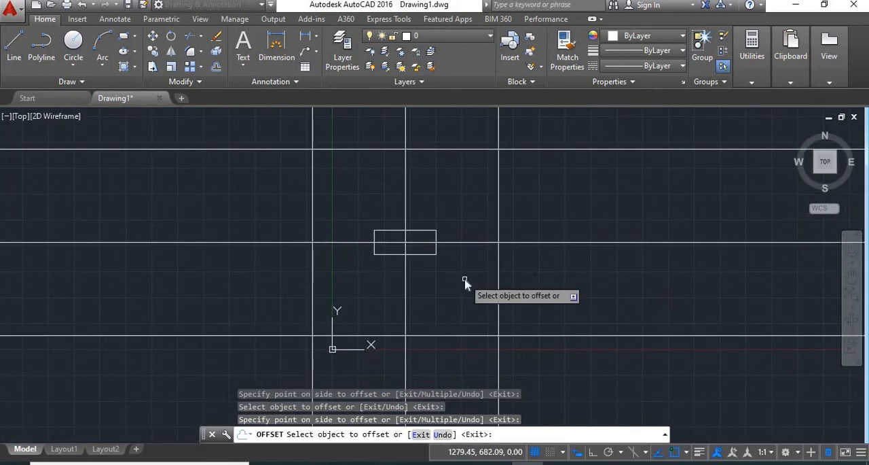
{"action": "right_click", "coordinate": [466, 283]}
{"action": "left_click", "coordinate": [478, 288]}
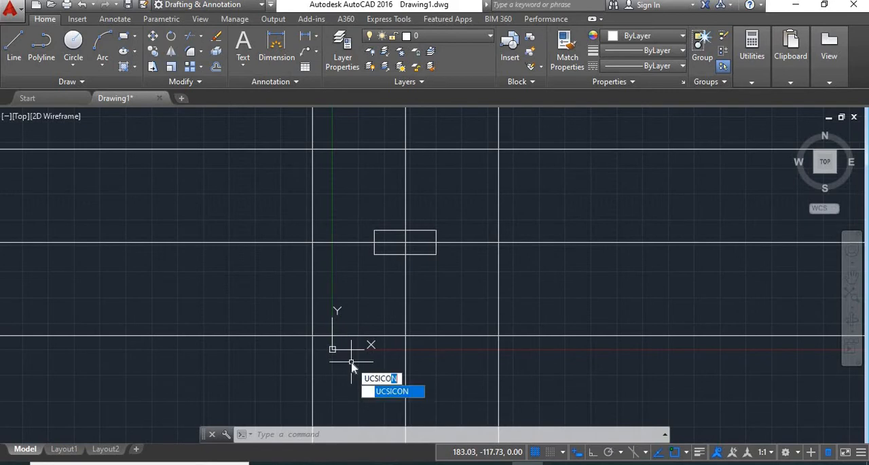
- Set the UCS icon to the Noorigin option with UCSICON
{"action": "key", "text": "Return"}
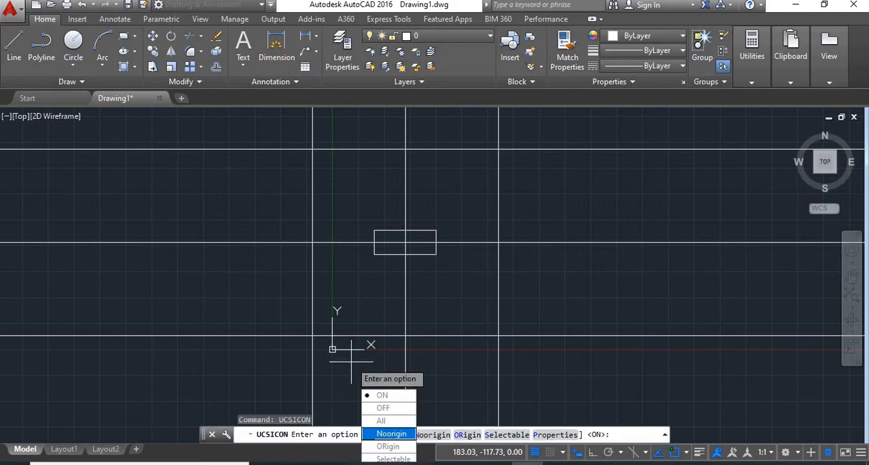
{"action": "left_click", "coordinate": [387, 434]}
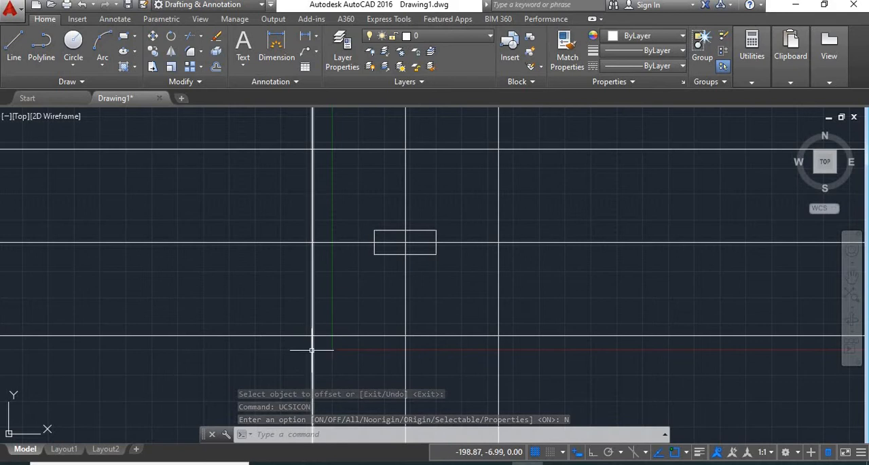
- Trim the construction lines extending below the lower offset line and past the right offset line
{"action": "type", "text": "tr"}
{"action": "key", "text": "Return"}
{"action": "key", "text": "Return"}
{"action": "type", "text": "tr"}
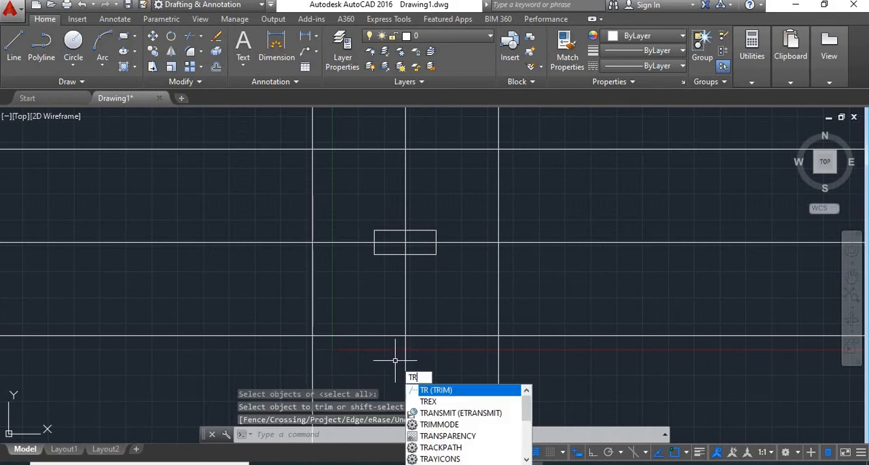
{"action": "key", "text": "Return"}
{"action": "key", "text": "Return"}
{"action": "left_click", "coordinate": [553, 383]}
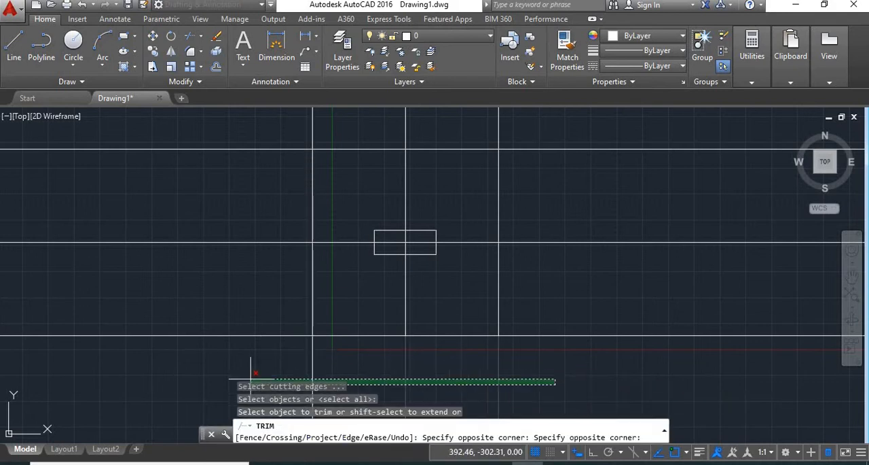
{"action": "left_click", "coordinate": [210, 353]}
{"action": "left_click", "coordinate": [582, 353]}
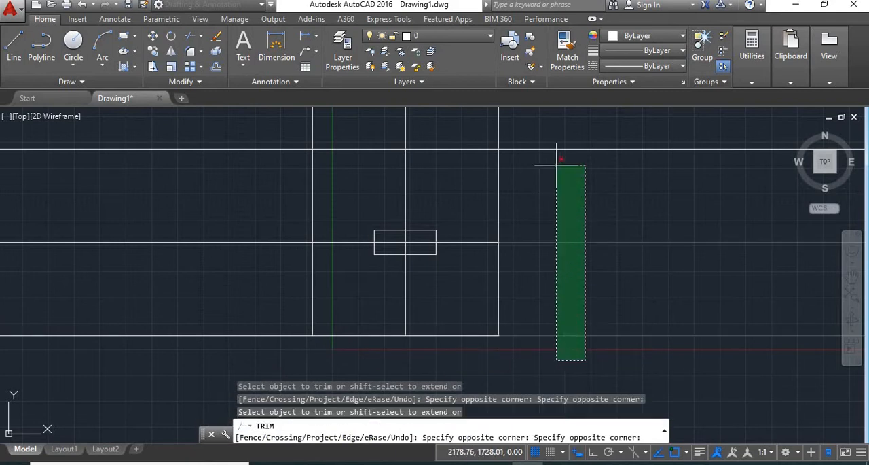
{"action": "left_click", "coordinate": [551, 124]}
- Trim the construction lines extending above the upper offset line and past the left offset line
{"action": "middle_click_drag", "start_coordinate": [549, 121], "coordinate": [559, 213]}
{"action": "left_click", "coordinate": [563, 208]}
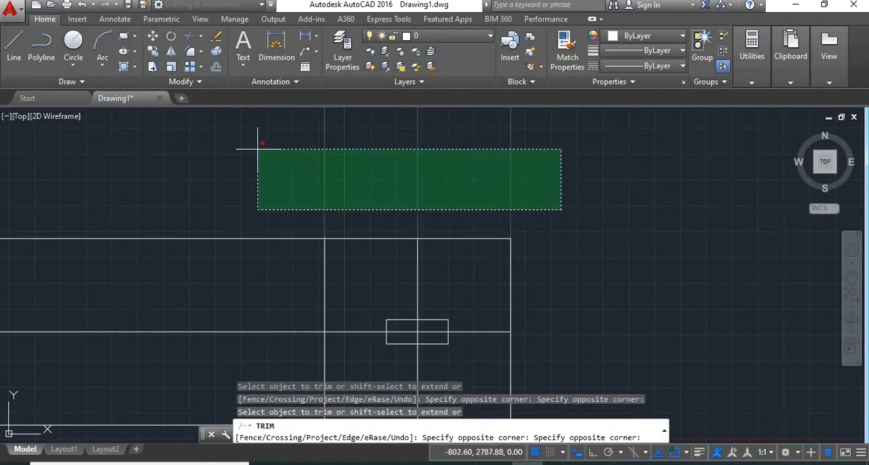
{"action": "left_click", "coordinate": [252, 146]}
{"action": "middle_click_drag", "start_coordinate": [223, 210], "coordinate": [379, 129]}
{"action": "left_click", "coordinate": [417, 354]}
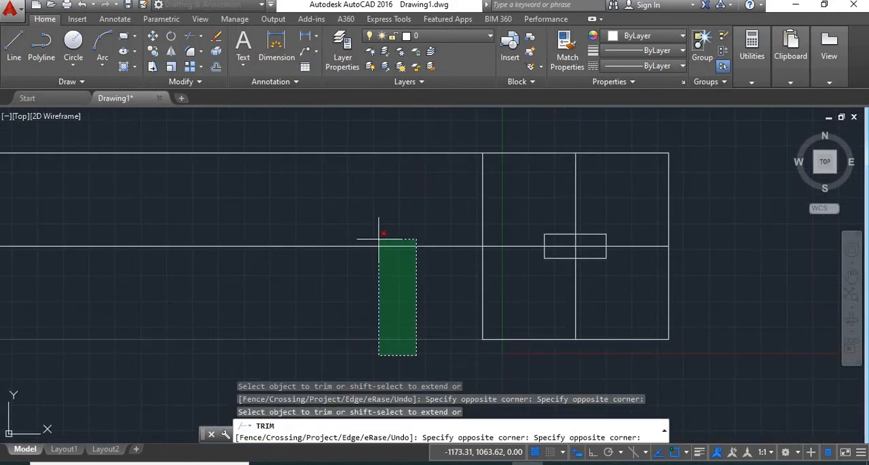
{"action": "left_click", "coordinate": [341, 111]}
{"action": "middle_click_drag", "start_coordinate": [639, 190], "coordinate": [432, 199]}
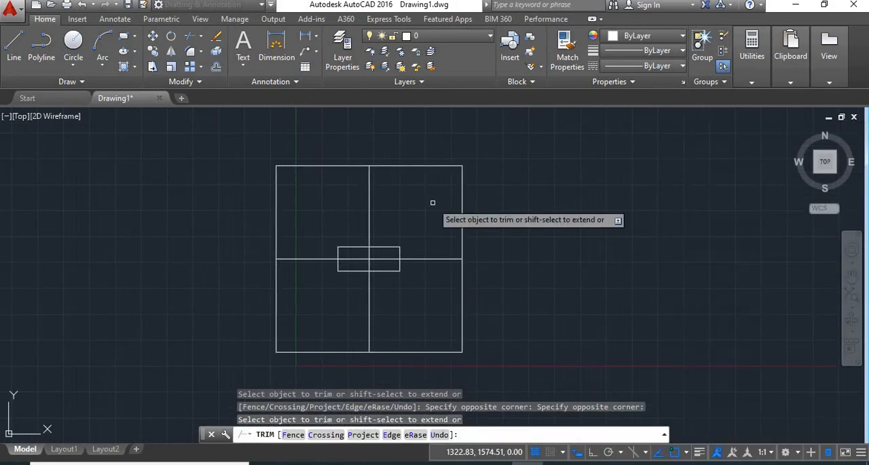
- Remove the vertical and horizontal centre lines inside the square, keeping only the square and the inner rectangle
{"action": "mouse_move", "coordinate": [430, 278]}
{"action": "left_mouse_down"}
{"action": "mouse_move", "coordinate": [407, 229]}
{"action": "mouse_move", "coordinate": [355, 198]}
{"action": "left_mouse_up"}
{"action": "key", "text": "Delete"}
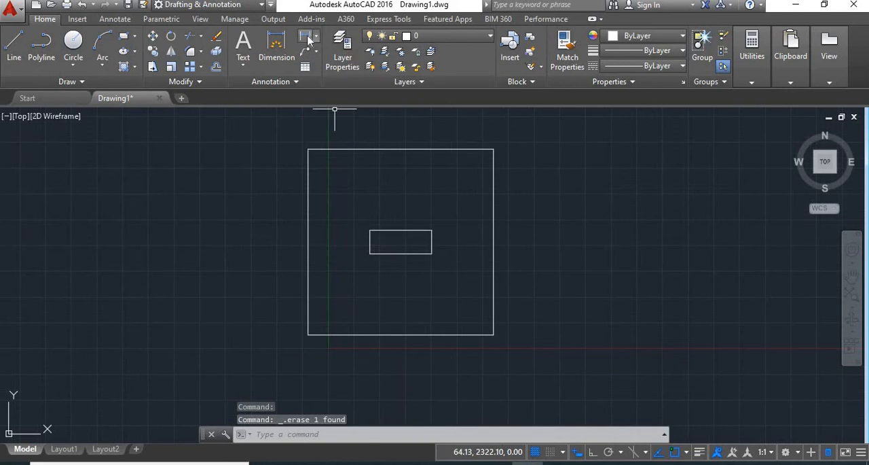
- Add a vertical linear dimension along the square's left side, placed just outside it
{"action": "left_click", "coordinate": [307, 37]}
{"action": "left_click", "coordinate": [308, 149]}
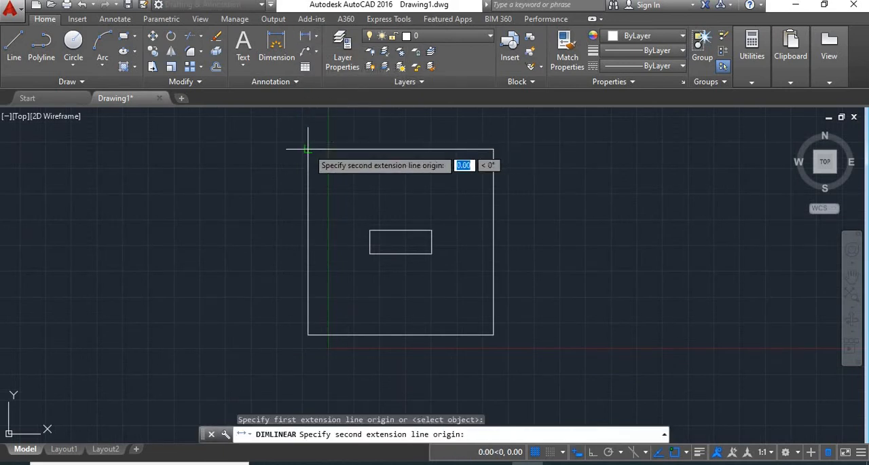
{"action": "left_click", "coordinate": [307, 334]}
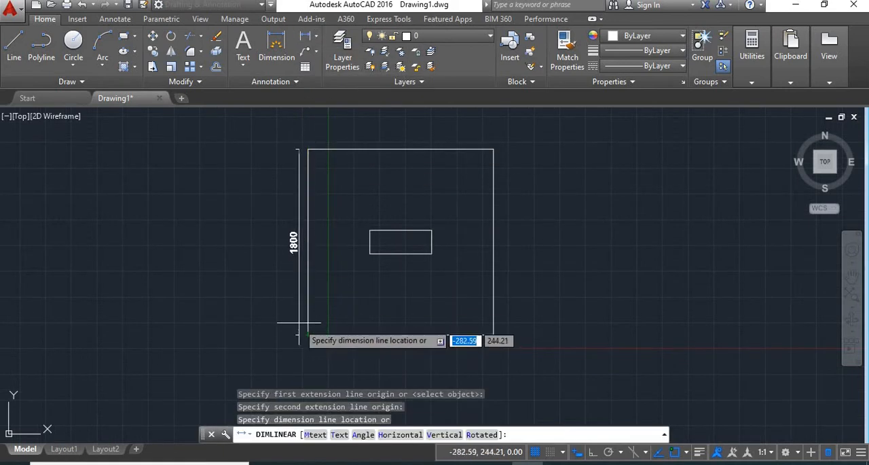
{"action": "left_click", "coordinate": [295, 305]}
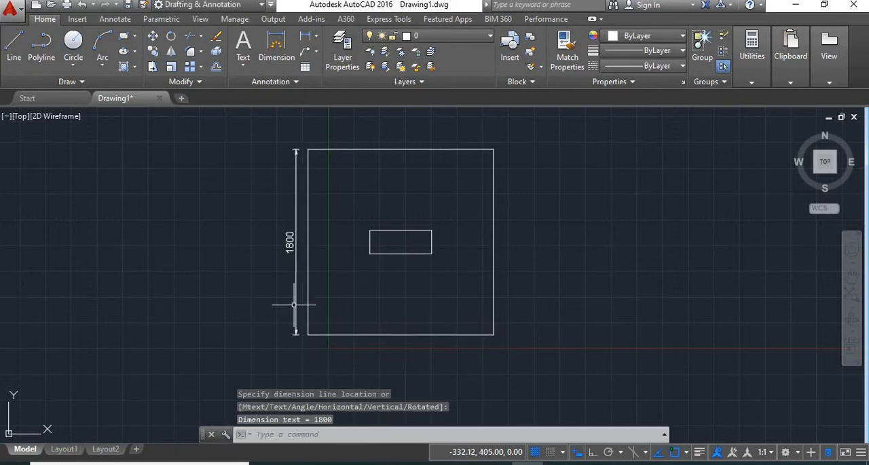
- Prefix the vertical dimension's text with "Ly ="
{"action": "scroll", "coordinate": [292, 242], "scroll_direction": "up", "scroll_amount": 2}
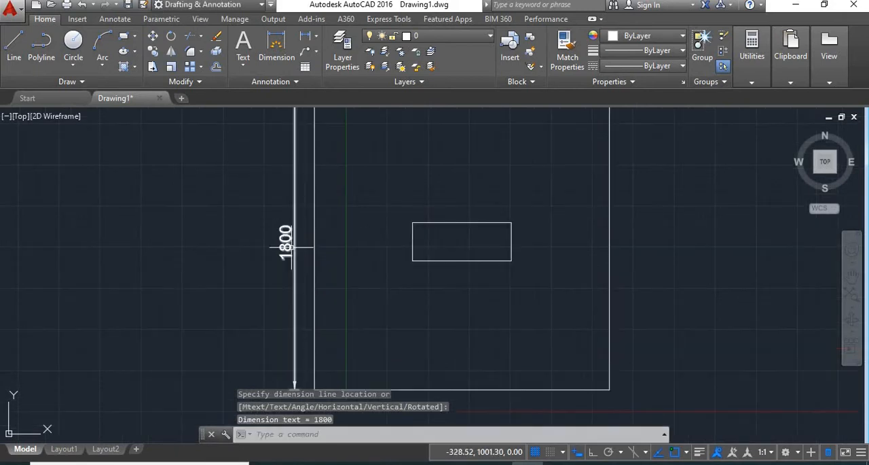
{"action": "scroll", "coordinate": [289, 246], "scroll_direction": "up", "scroll_amount": 2}
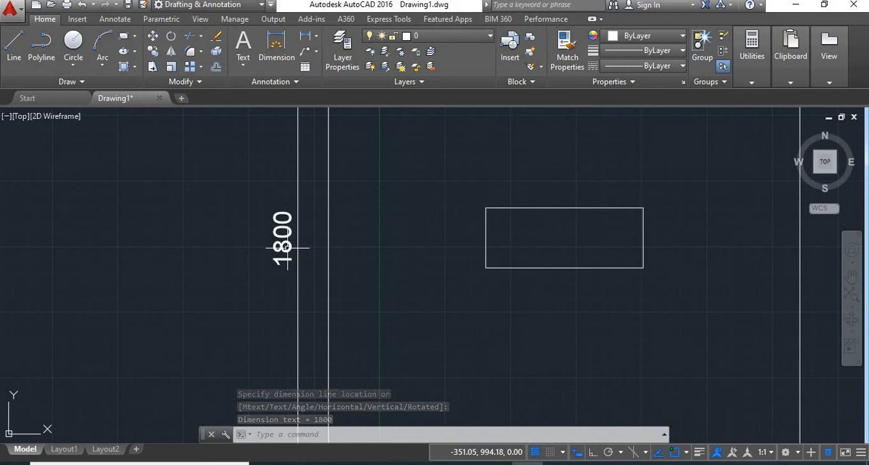
{"action": "scroll", "coordinate": [299, 261], "scroll_direction": "up", "scroll_amount": 1}
{"action": "double_click", "coordinate": [303, 243]}
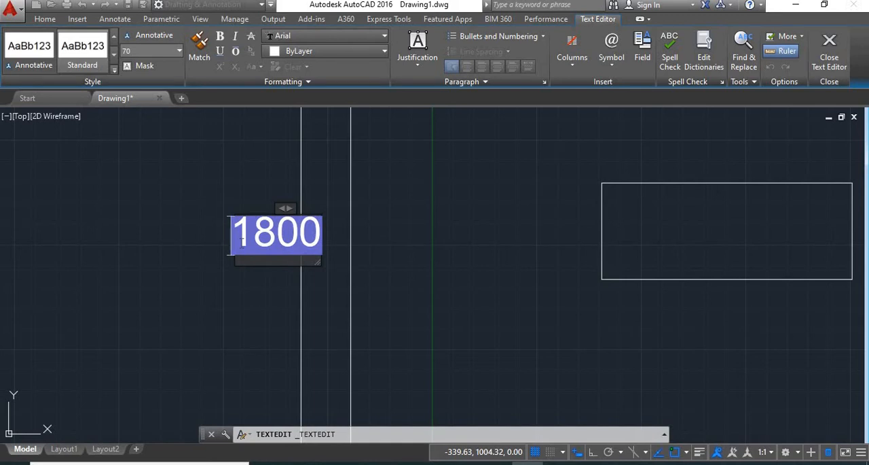
{"action": "left_click", "coordinate": [242, 244]}
{"action": "type", "text": "L"}
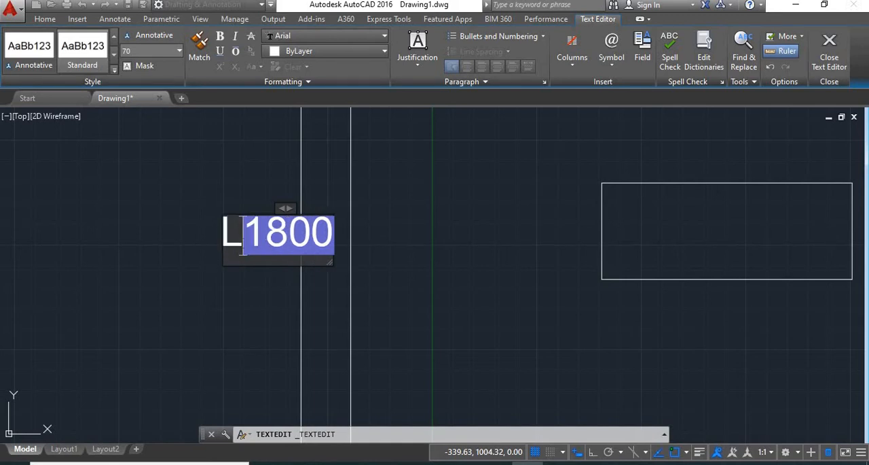
{"action": "type", "text": "y ="}
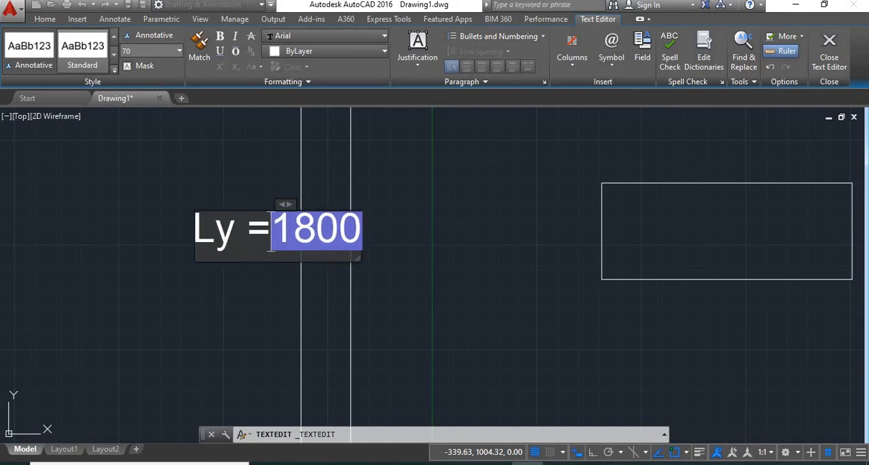
{"action": "left_click", "coordinate": [248, 272]}
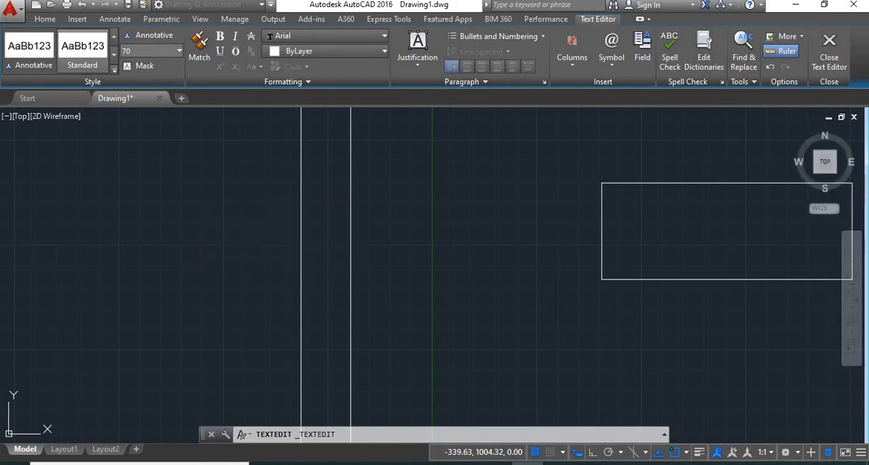
- Add a horizontal linear dimension between the square's two bottom corners, placed below the square
{"action": "scroll", "coordinate": [269, 294], "scroll_direction": "down", "scroll_amount": 4}
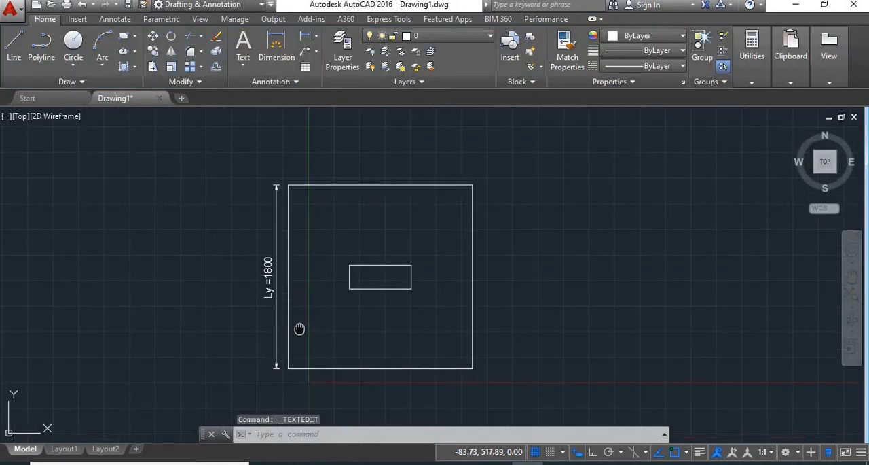
{"action": "middle_click_drag", "start_coordinate": [301, 330], "coordinate": [285, 271]}
{"action": "left_click", "coordinate": [307, 40]}
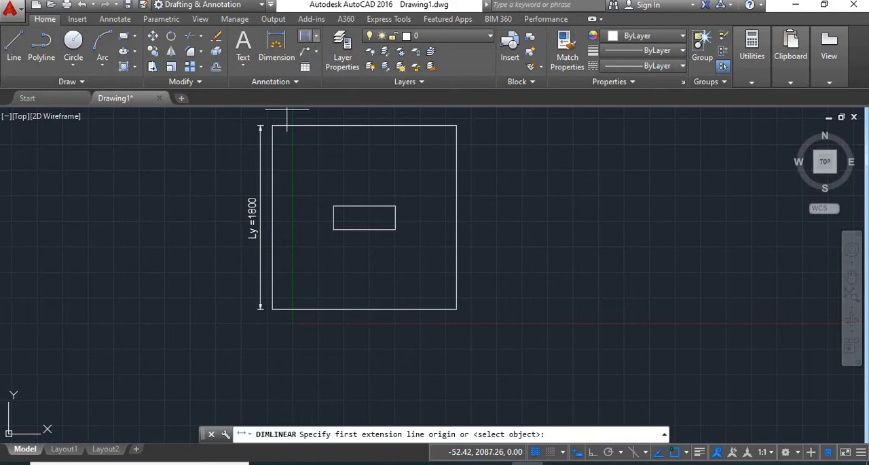
{"action": "left_click", "coordinate": [272, 310]}
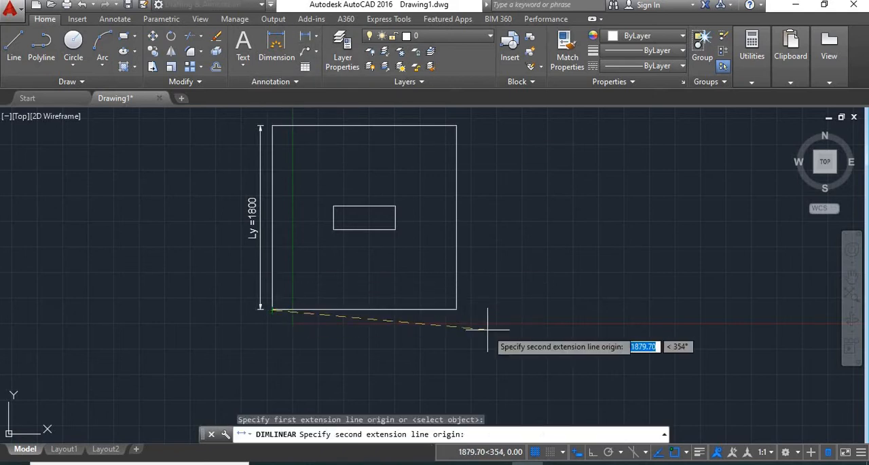
{"action": "left_click", "coordinate": [457, 309]}
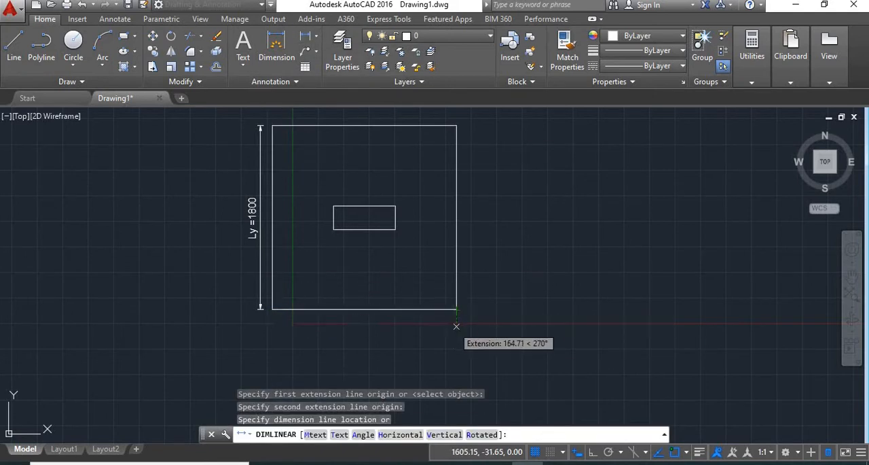
{"action": "left_click", "coordinate": [428, 330]}
- Prefix the horizontal dimension's text with "Lx ="
{"action": "scroll", "coordinate": [369, 333], "scroll_direction": "up", "scroll_amount": 4}
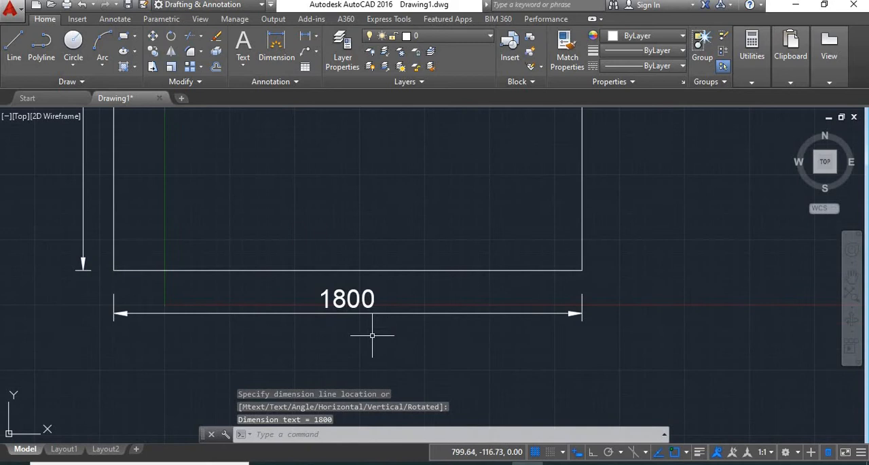
{"action": "double_click", "coordinate": [355, 299]}
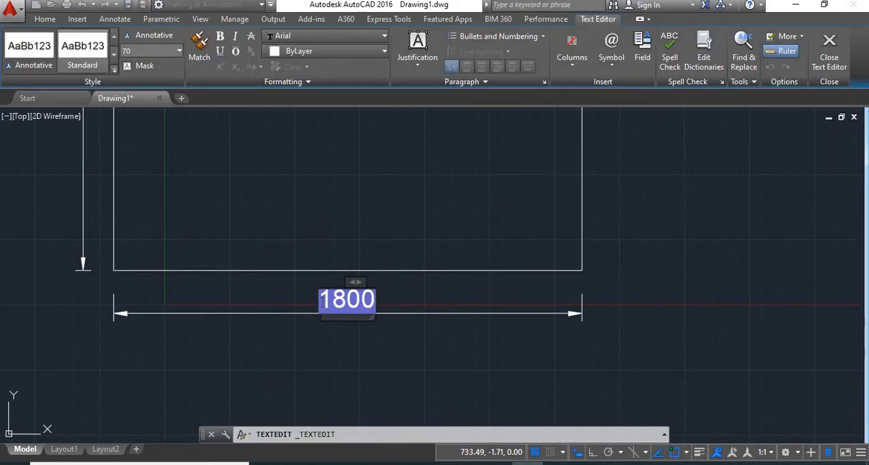
{"action": "type", "text": "Lx ="}
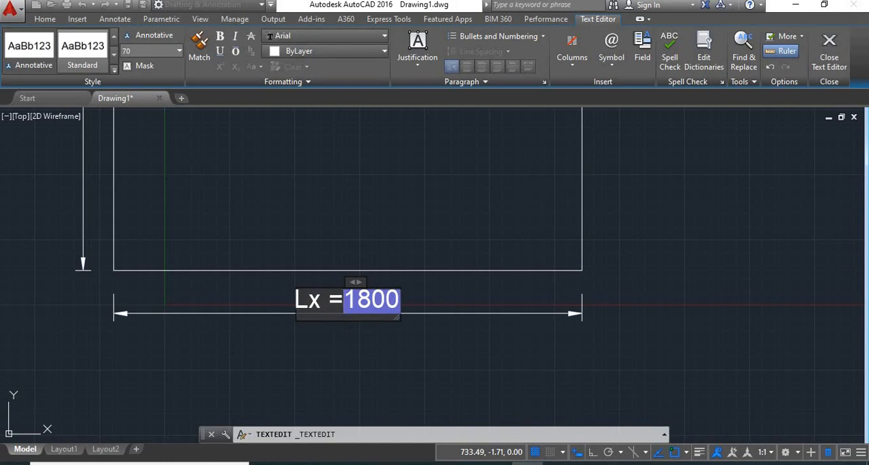
{"action": "left_click", "coordinate": [349, 367]}
{"action": "scroll", "coordinate": [349, 366], "scroll_direction": "down", "scroll_amount": 4}
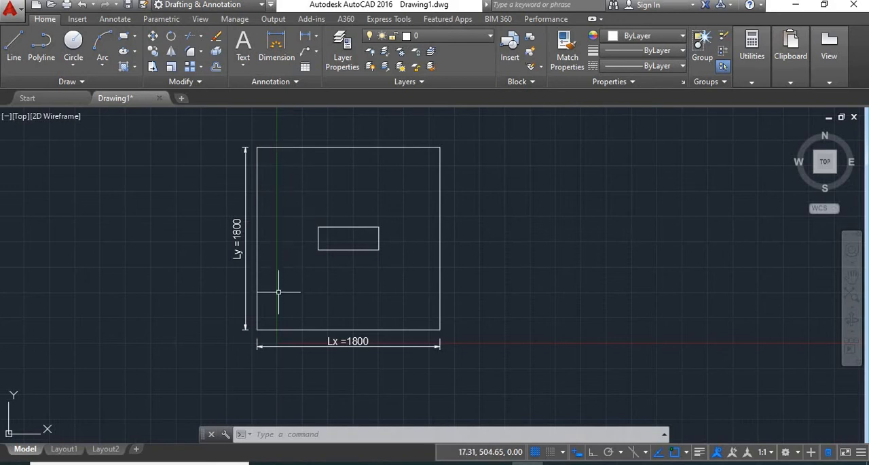
- Offset the square's left and bottom sides 200 inward
{"action": "key", "text": "Return"}
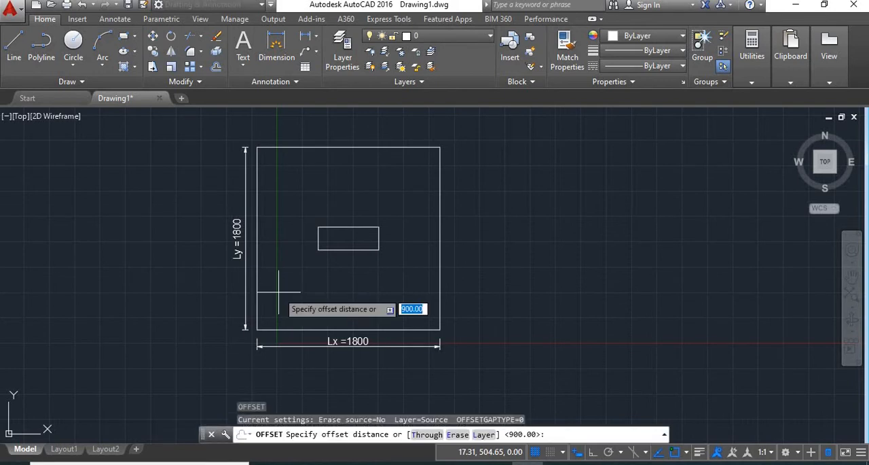
{"action": "type", "text": "200"}
{"action": "key", "text": "Return"}
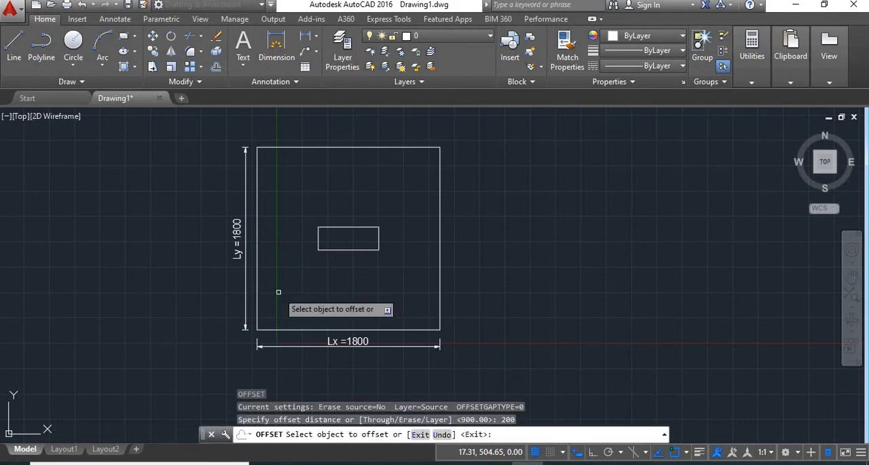
{"action": "left_click", "coordinate": [257, 272]}
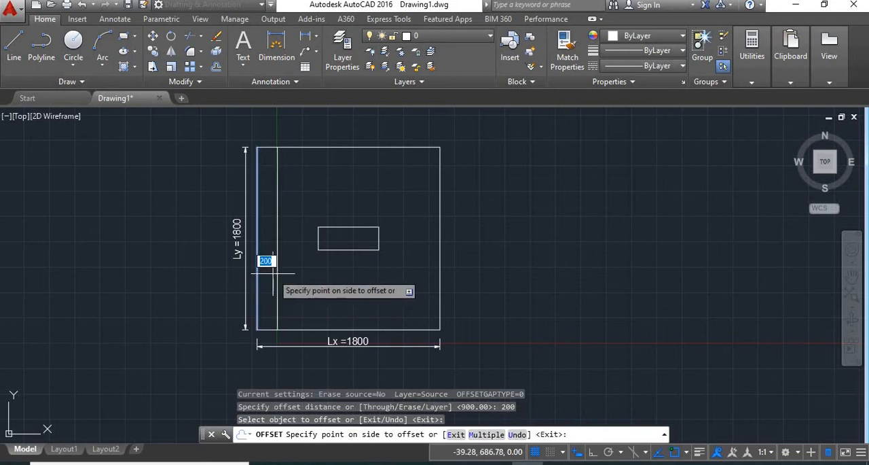
{"action": "left_click", "coordinate": [272, 277]}
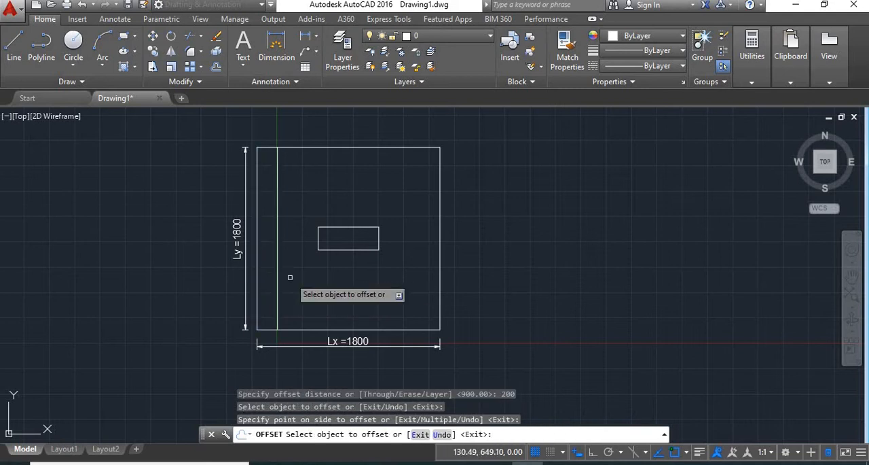
{"action": "left_click", "coordinate": [317, 328]}
{"action": "left_click", "coordinate": [314, 315]}
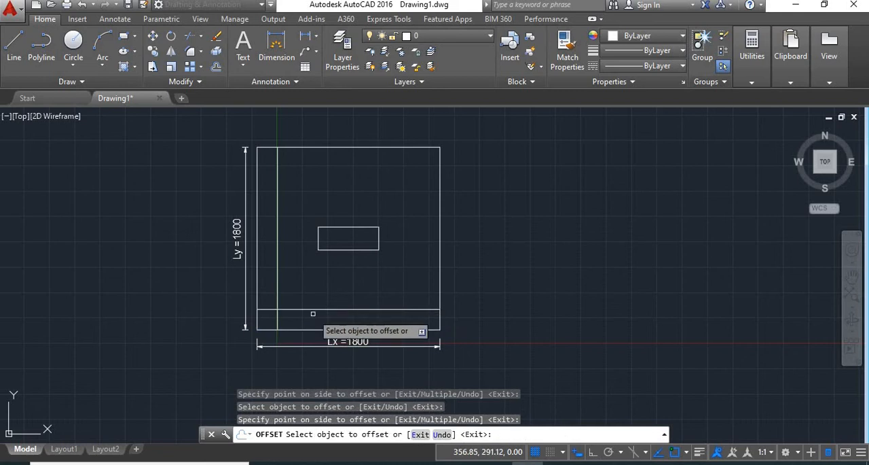
{"action": "key", "text": "Return"}
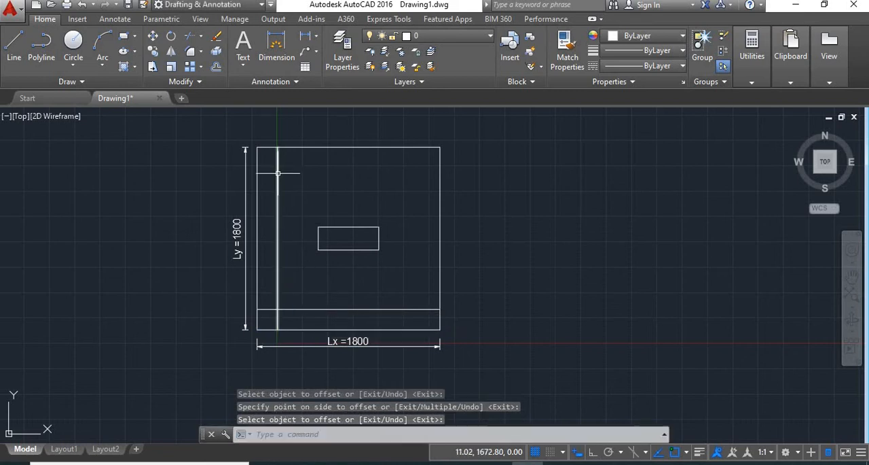
- Turn on Ortho and shorten the inner vertical line by 50 at its upper end
{"action": "scroll", "coordinate": [278, 157], "scroll_direction": "up", "scroll_amount": 4}
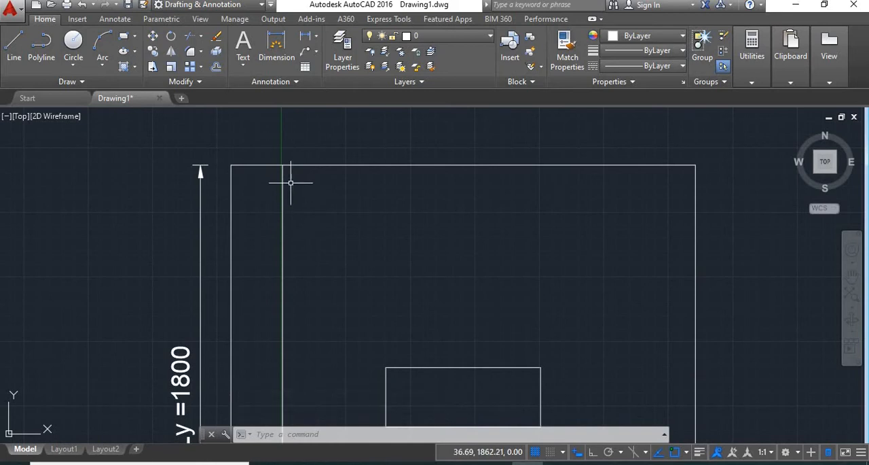
{"action": "left_click", "coordinate": [284, 175]}
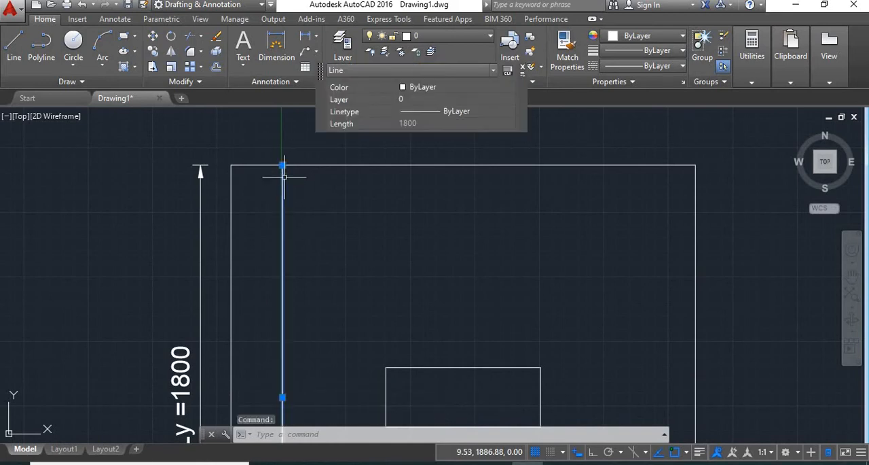
{"action": "left_click", "coordinate": [283, 165]}
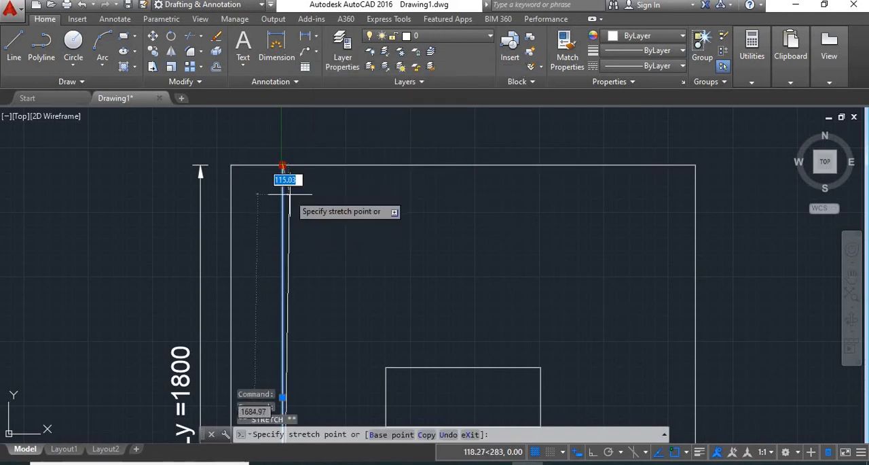
{"action": "left_click", "coordinate": [590, 453]}
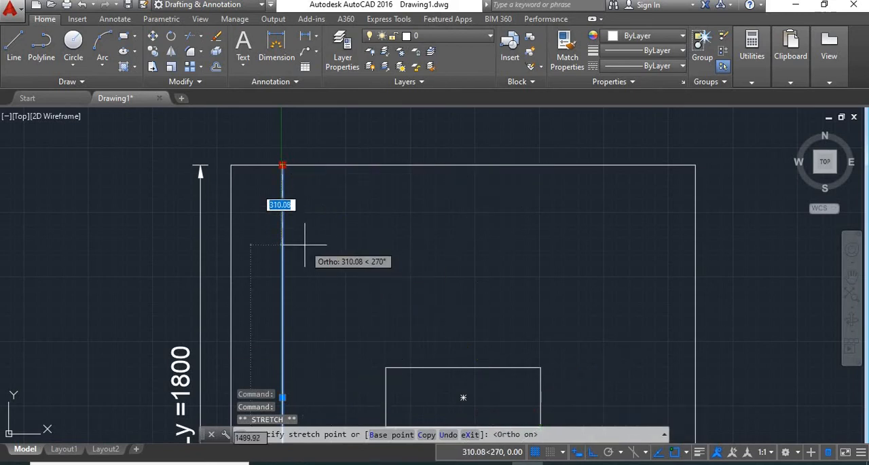
{"action": "type", "text": "5"}
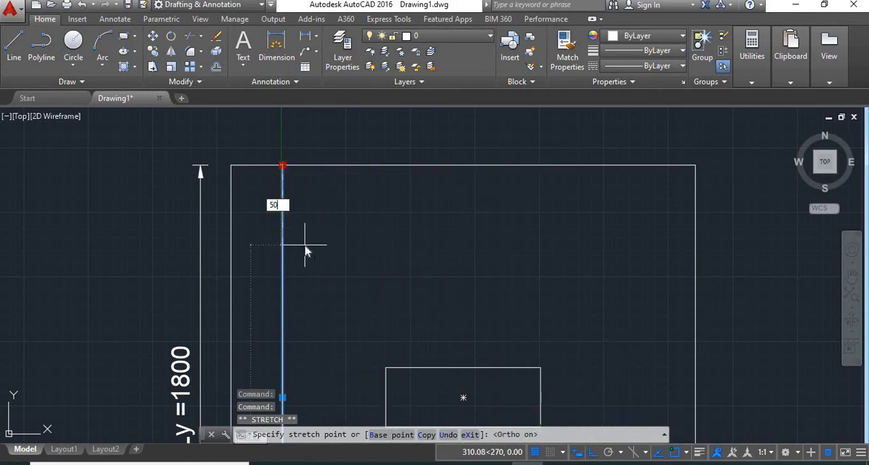
{"action": "type", "text": "0"}
{"action": "key", "text": "Return"}
{"action": "scroll", "coordinate": [322, 239], "scroll_direction": "down", "scroll_amount": 2}
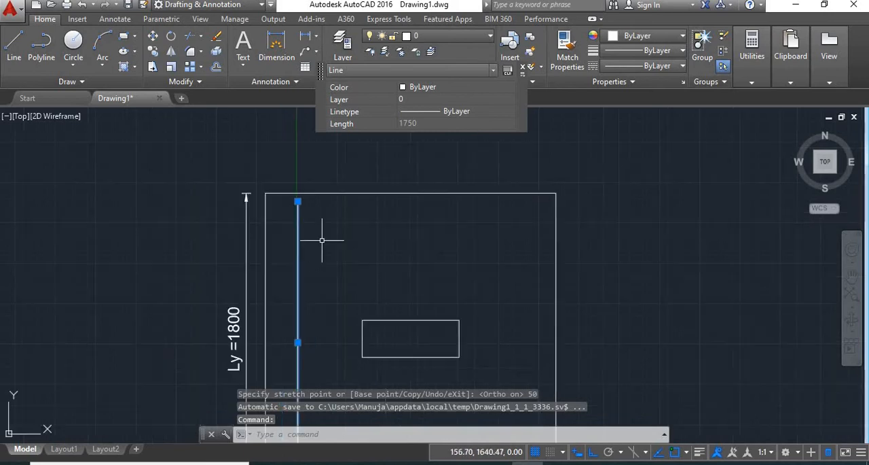
- Shorten the inner vertical line by 50 at its lower end
{"action": "scroll", "coordinate": [299, 196], "scroll_direction": "up", "scroll_amount": 4}
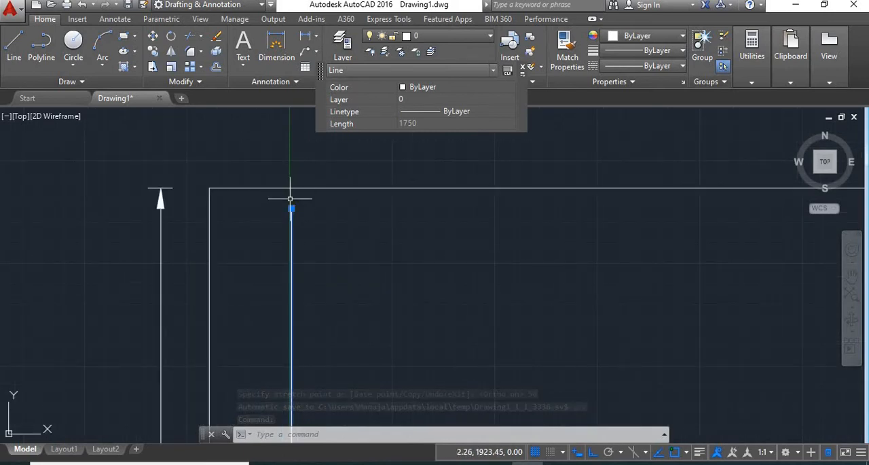
{"action": "mouse_move", "coordinate": [291, 208]}
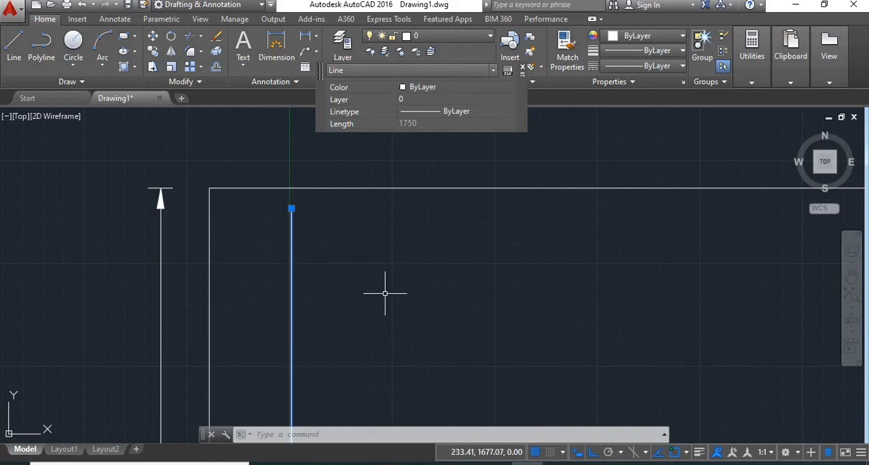
{"action": "scroll", "coordinate": [387, 291], "scroll_direction": "down", "scroll_amount": 4}
{"action": "middle_click_drag", "start_coordinate": [400, 346], "coordinate": [361, 194]}
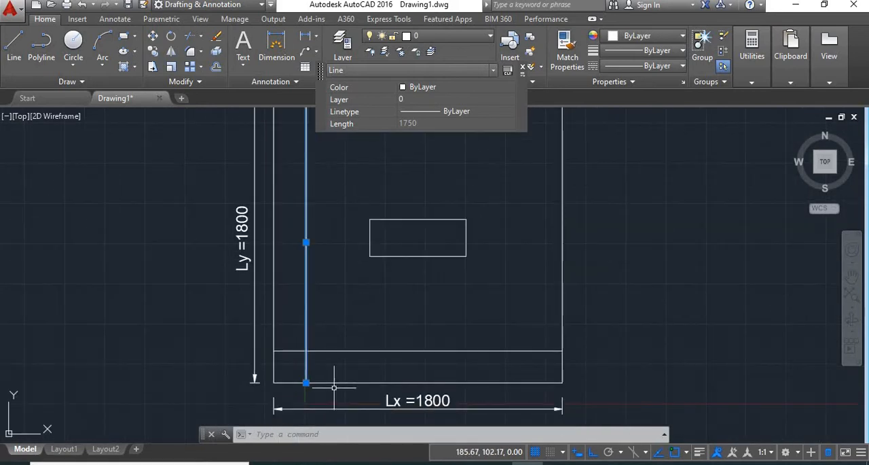
{"action": "scroll", "coordinate": [332, 383], "scroll_direction": "up", "scroll_amount": 4}
{"action": "left_click", "coordinate": [262, 374]}
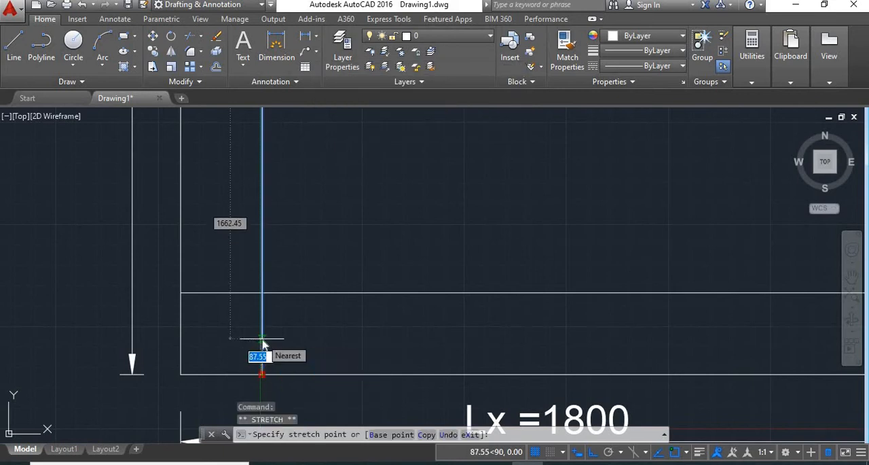
{"action": "type", "text": "50"}
{"action": "key", "text": "Return"}
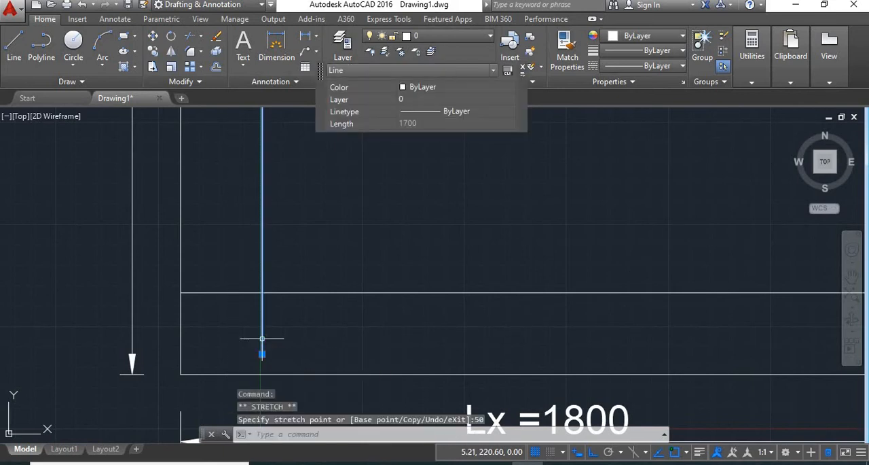
- Shorten the inner horizontal line by 50 at its left end
{"action": "left_click", "coordinate": [295, 292]}
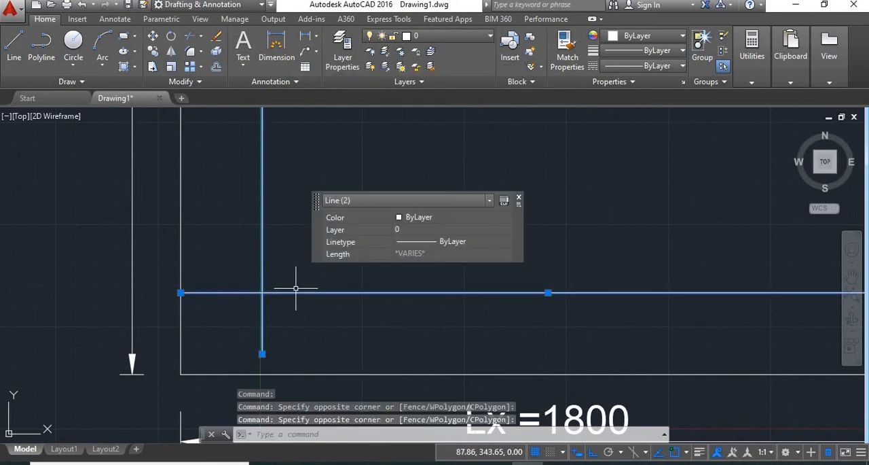
{"action": "left_click", "coordinate": [181, 293]}
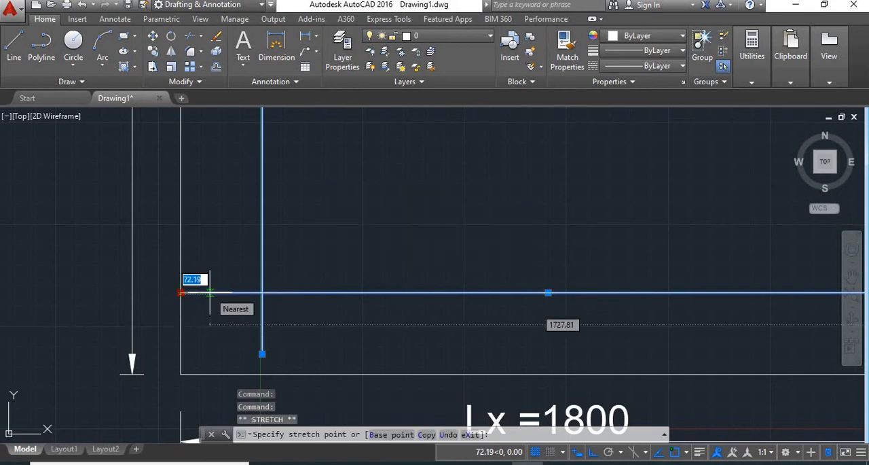
{"action": "type", "text": "50"}
{"action": "key", "text": "Return"}
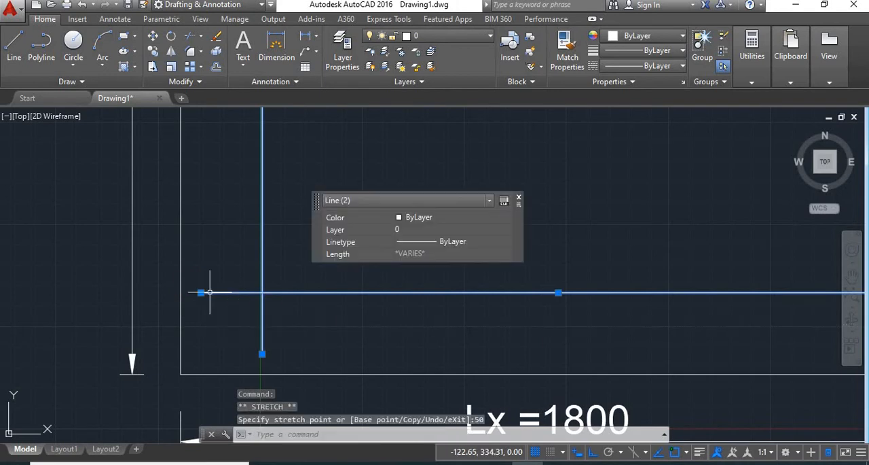
- Shorten the inner horizontal line by 50 at its right end
{"action": "scroll", "coordinate": [244, 299], "scroll_direction": "down", "scroll_amount": 5}
{"action": "scroll", "coordinate": [486, 301], "scroll_direction": "up", "scroll_amount": 5}
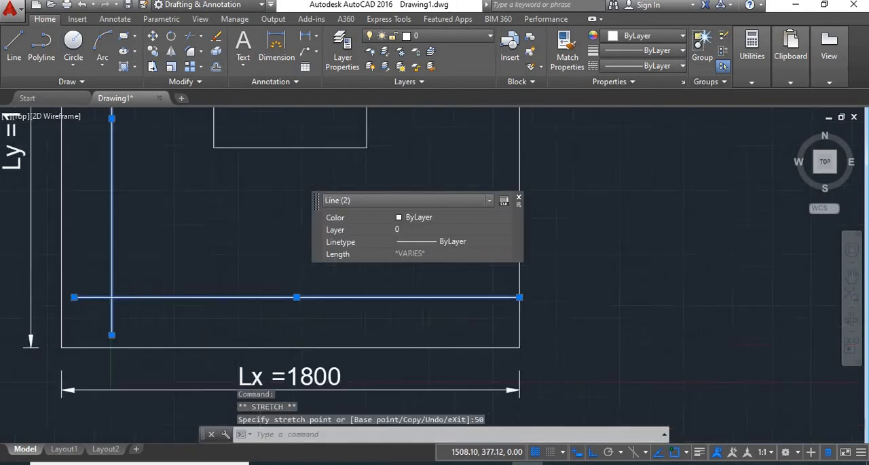
{"action": "left_click", "coordinate": [556, 318]}
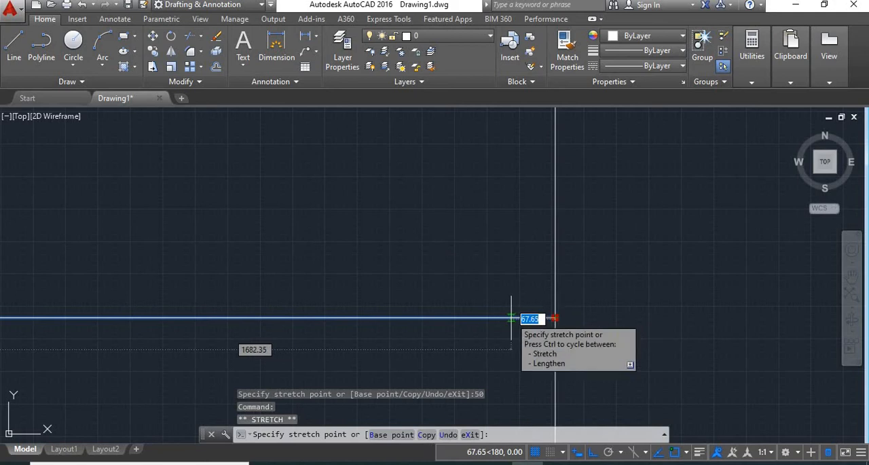
{"action": "type", "text": "50"}
{"action": "key", "text": "Return"}
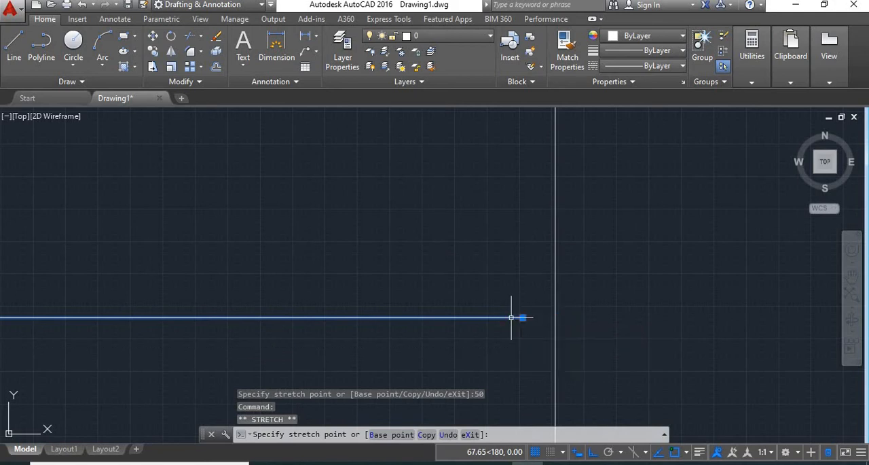
- Draw a 100 long horizontal line to the right from the upper end of the inner vertical line
{"action": "scroll", "coordinate": [500, 305], "scroll_direction": "down", "scroll_amount": 6}
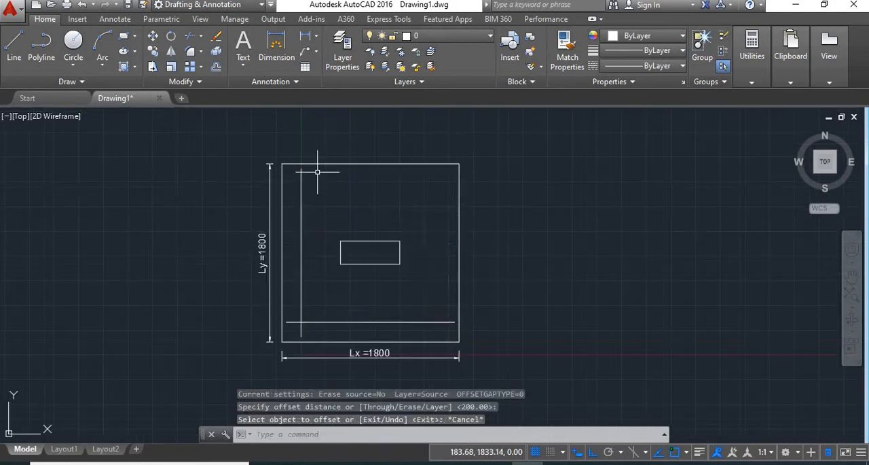
{"action": "scroll", "coordinate": [317, 172], "scroll_direction": "up", "scroll_amount": 3}
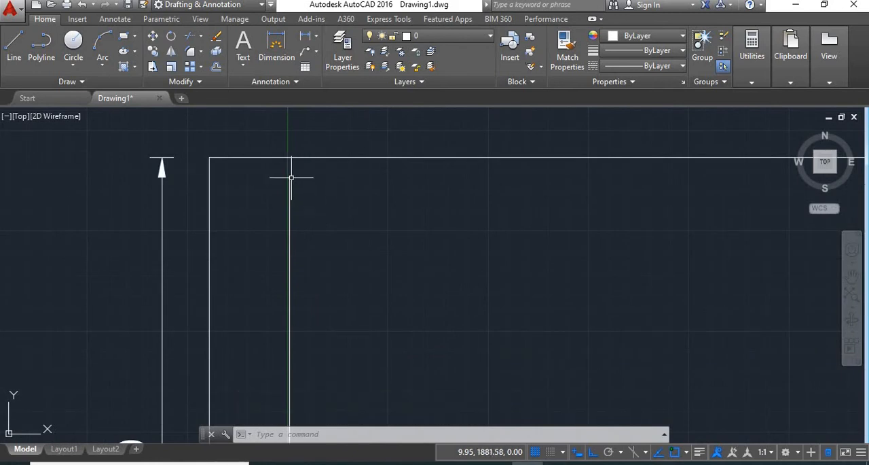
{"action": "scroll", "coordinate": [291, 176], "scroll_direction": "up", "scroll_amount": 3}
{"action": "type", "text": "l"}
{"action": "key", "text": "Return"}
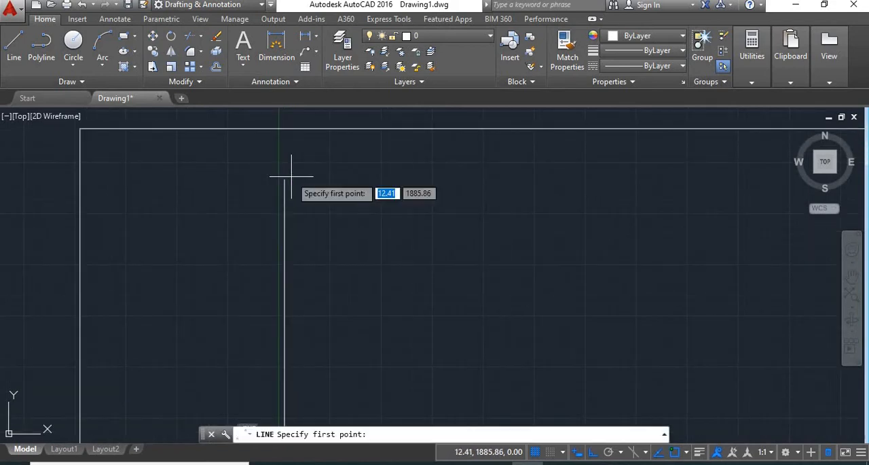
{"action": "left_click", "coordinate": [284, 180]}
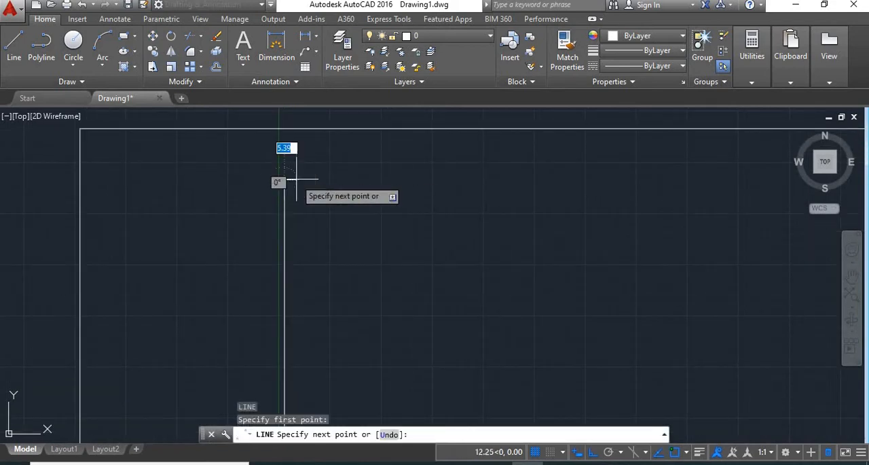
{"action": "type", "text": "10"}
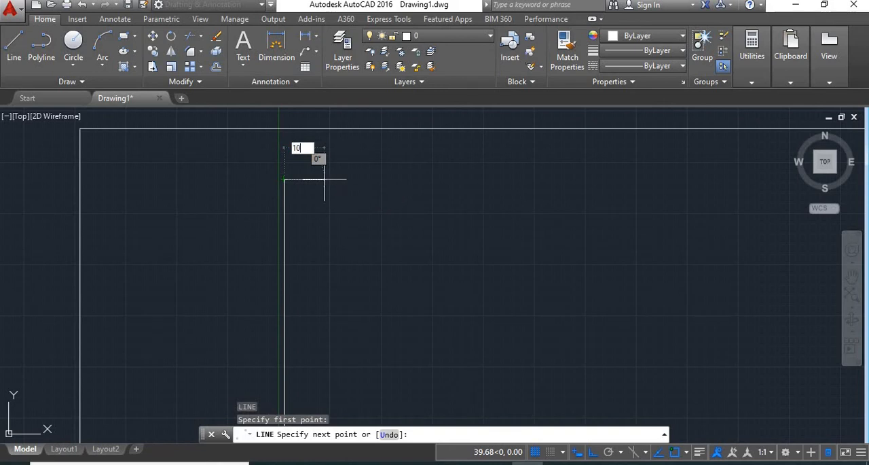
{"action": "type", "text": "0"}
{"action": "key", "text": "Return"}
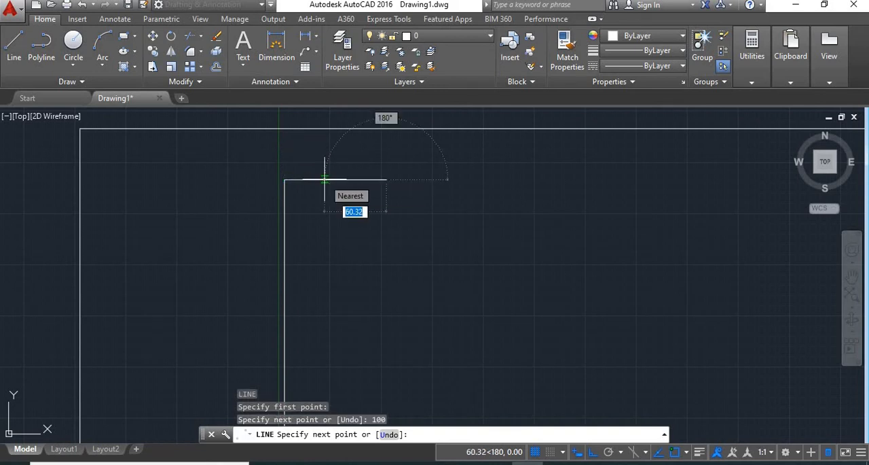
{"action": "key", "text": "Return"}
- Draw a 100 long horizontal line to the right from the lower end of the inner vertical line
{"action": "scroll", "coordinate": [381, 191], "scroll_direction": "down", "scroll_amount": 1}
{"action": "scroll", "coordinate": [380, 191], "scroll_direction": "down", "scroll_amount": 2}
{"action": "scroll", "coordinate": [398, 203], "scroll_direction": "down", "scroll_amount": 4}
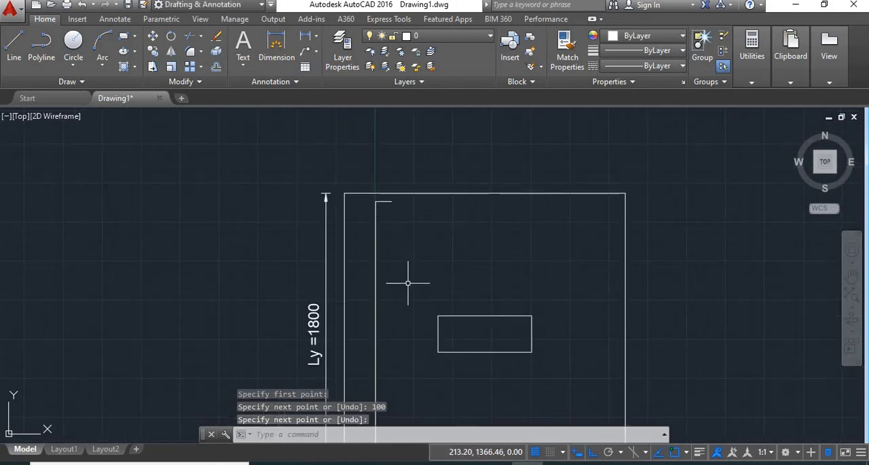
{"action": "middle_click_drag", "start_coordinate": [407, 283], "coordinate": [379, 125]}
{"action": "scroll", "coordinate": [347, 295], "scroll_direction": "up", "scroll_amount": 3}
{"action": "key", "text": "l"}
{"action": "key", "text": "Return"}
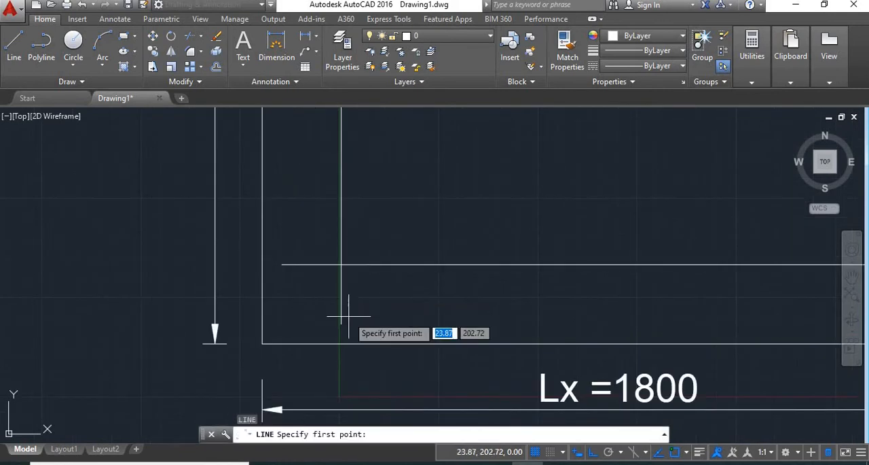
{"action": "left_click", "coordinate": [341, 343]}
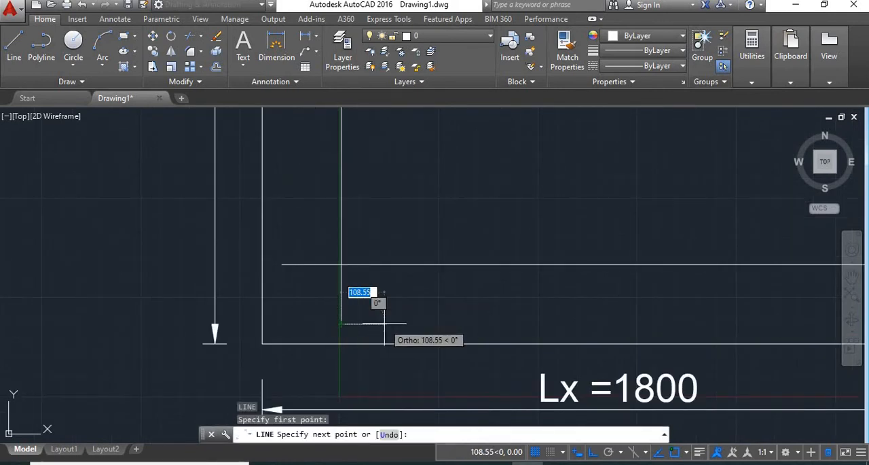
{"action": "type", "text": "1"}
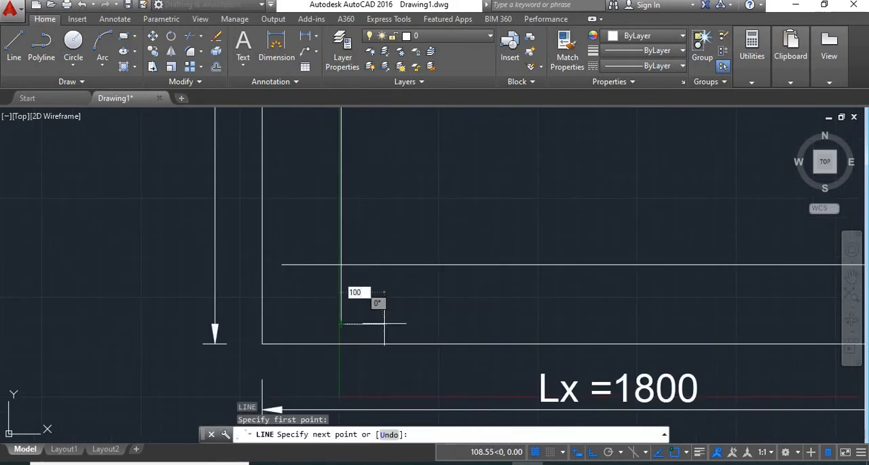
{"action": "type", "text": "00"}
{"action": "key", "text": "Return"}
- Draw a 100 long vertical line upward from the left end of the inner horizontal line
{"action": "key", "text": "Return"}
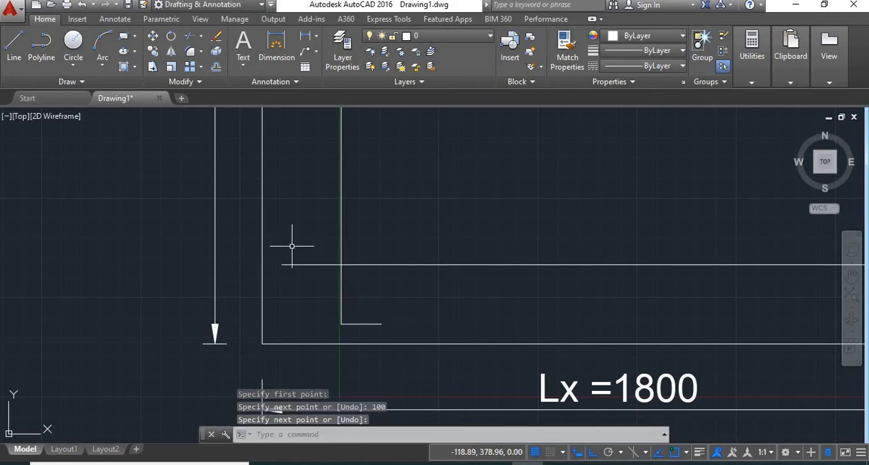
{"action": "key", "text": "Return"}
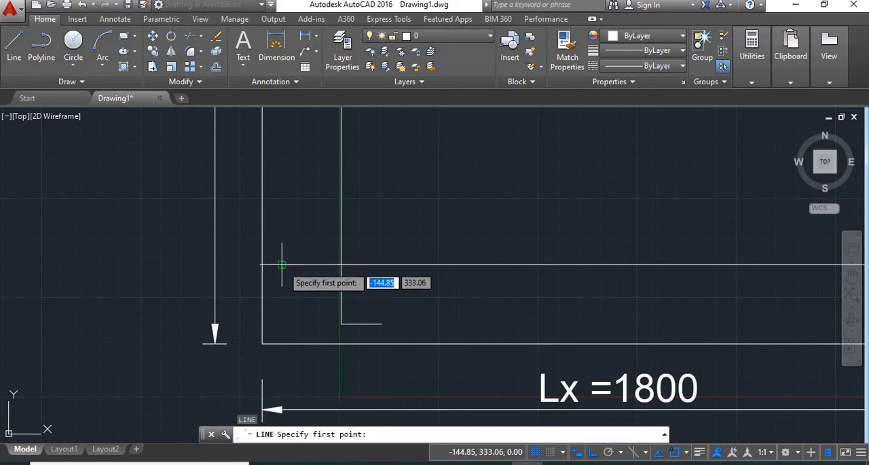
{"action": "left_click", "coordinate": [281, 263]}
{"action": "type", "text": "100"}
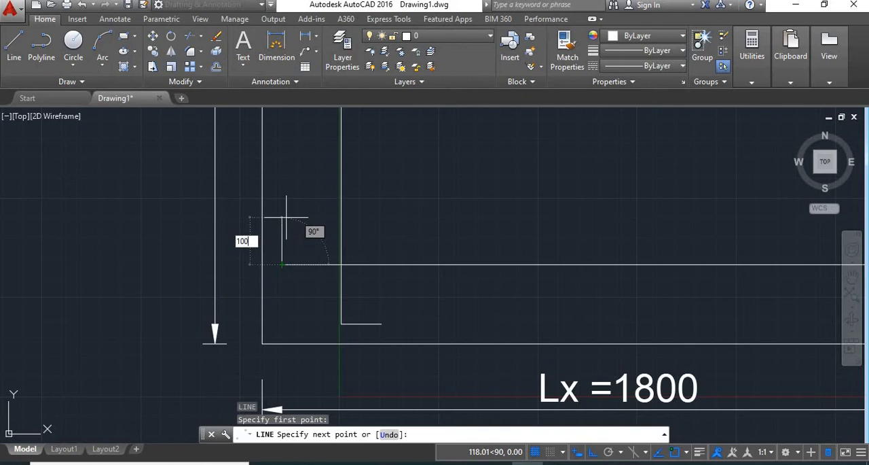
{"action": "key", "text": "Return"}
- Draw a 100 long vertical line upward from the right end of the inner horizontal line
{"action": "key", "text": "Return"}
{"action": "scroll", "coordinate": [397, 234], "scroll_direction": "down", "scroll_amount": 3}
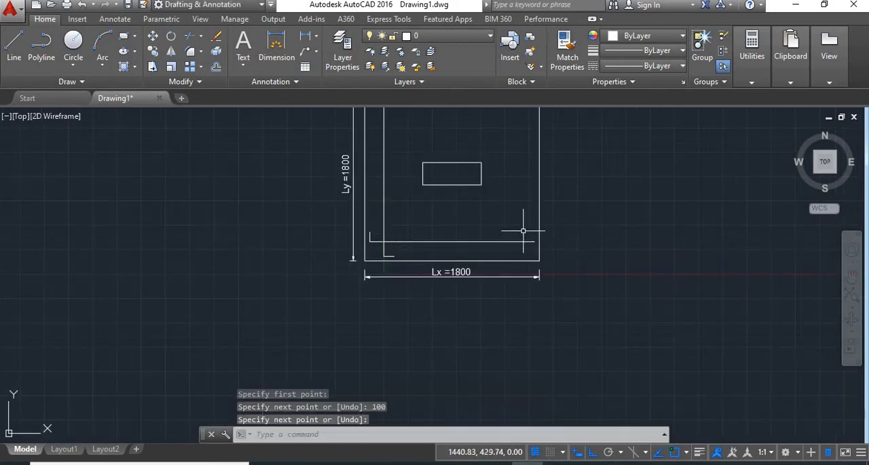
{"action": "scroll", "coordinate": [537, 219], "scroll_direction": "up", "scroll_amount": 4}
{"action": "key", "text": "Return"}
{"action": "left_click", "coordinate": [524, 271]}
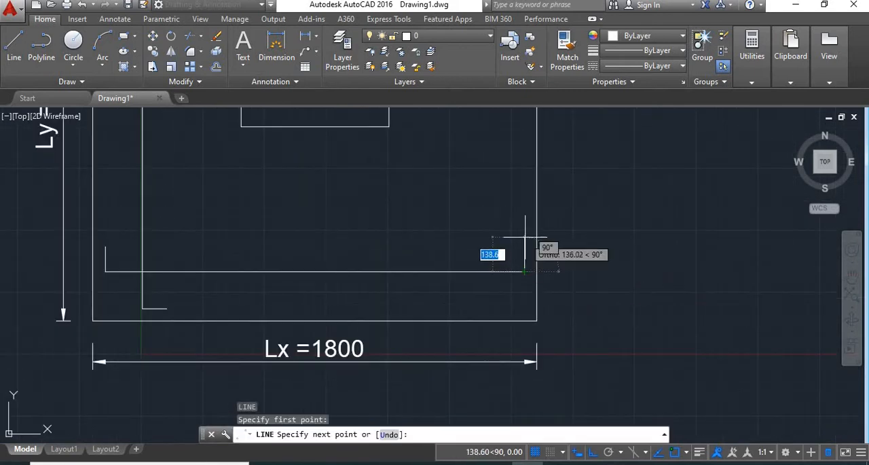
{"action": "type", "text": "1"}
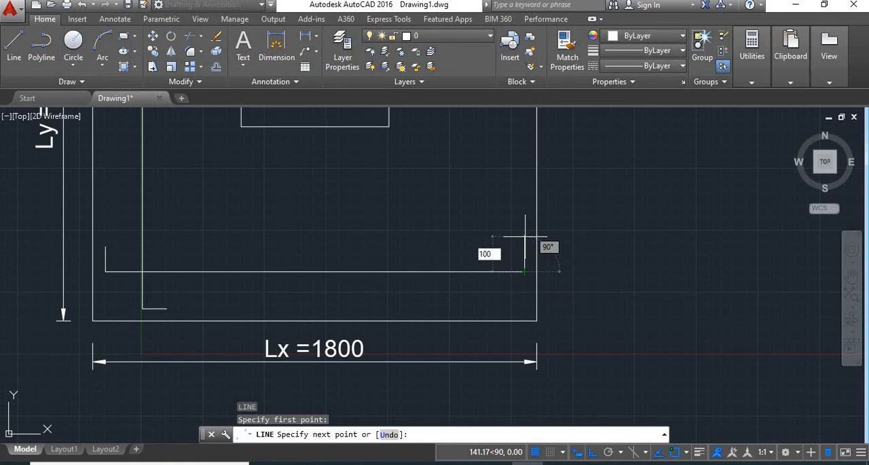
{"action": "type", "text": "00"}
{"action": "key", "text": "Return"}
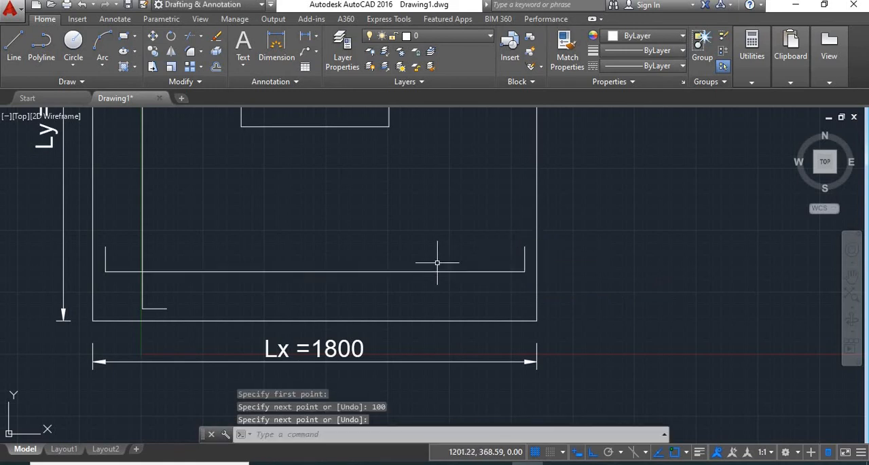
- Fillet the lower corner of the inner vertical bar with radius 30, using the Multiple option
{"action": "scroll", "coordinate": [144, 302], "scroll_direction": "up", "scroll_amount": 4}
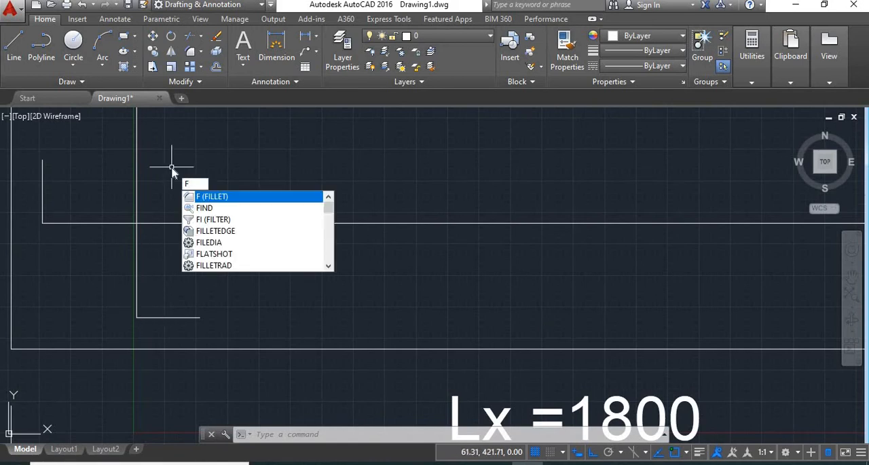
{"action": "key", "text": "Return"}
{"action": "left_click", "coordinate": [466, 435]}
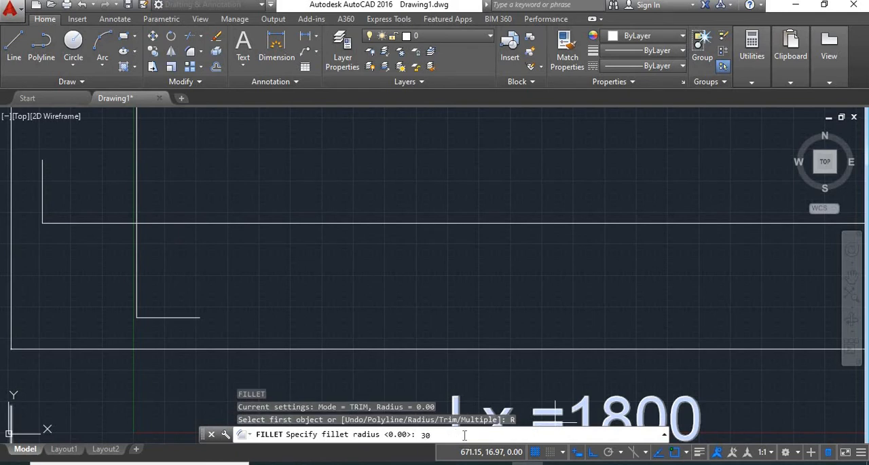
{"action": "key", "text": "Return"}
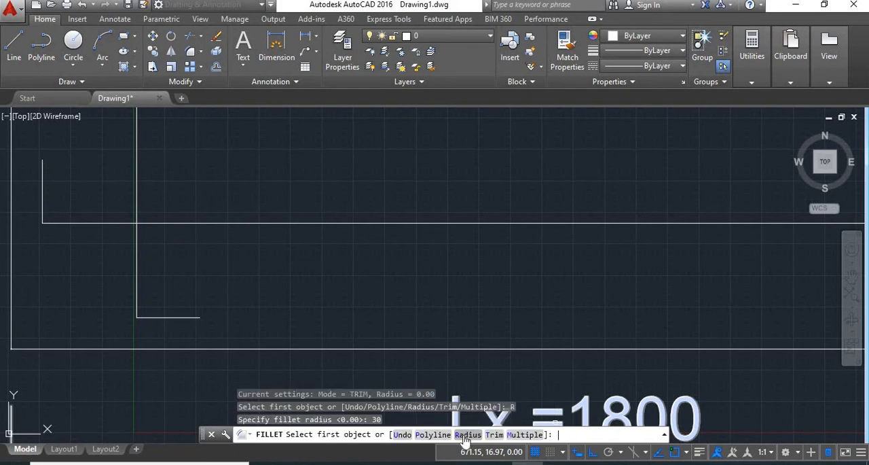
{"action": "left_click", "coordinate": [532, 436]}
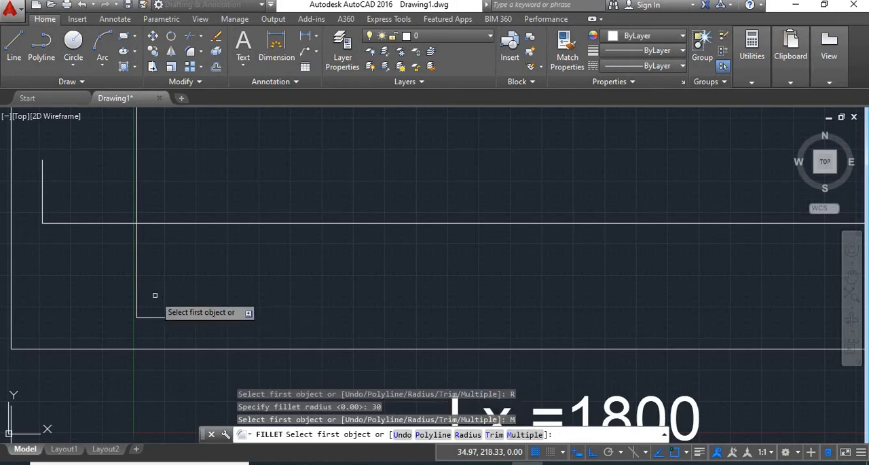
{"action": "left_click", "coordinate": [137, 317]}
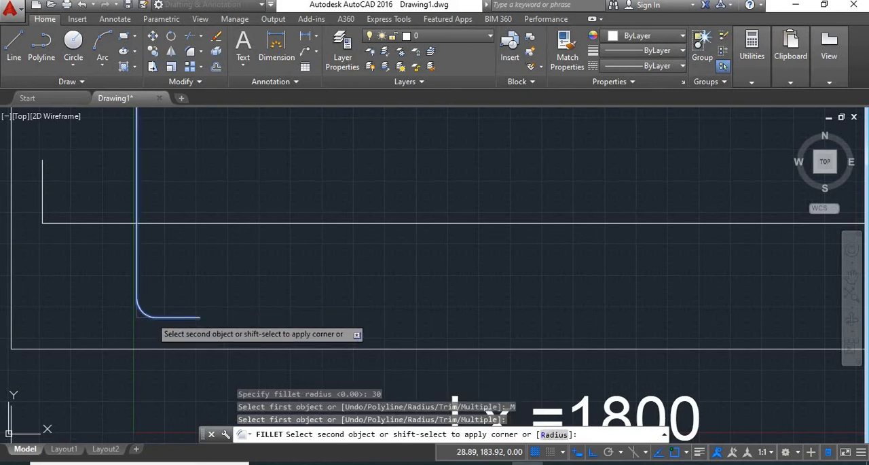
{"action": "left_click", "coordinate": [151, 316]}
- Fillet both bent corners of the inner horizontal bar with the same radius
{"action": "left_click", "coordinate": [42, 207]}
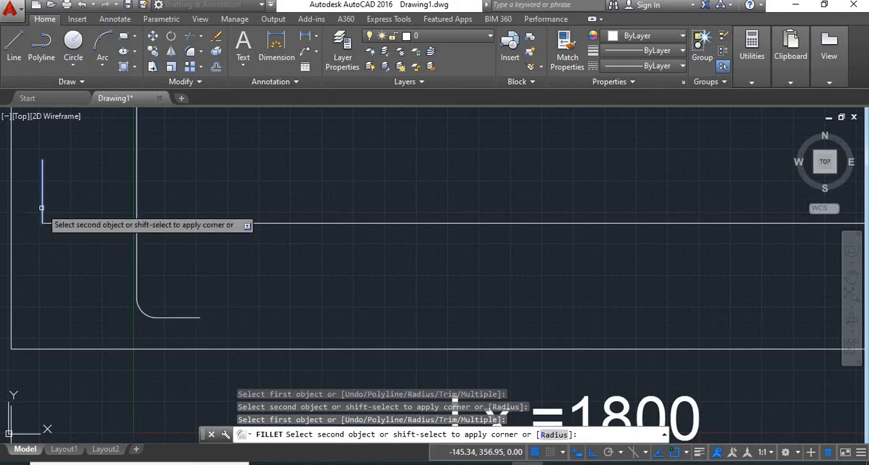
{"action": "left_click", "coordinate": [62, 223]}
{"action": "scroll", "coordinate": [275, 239], "scroll_direction": "down", "scroll_amount": 3}
{"action": "scroll", "coordinate": [598, 238], "scroll_direction": "up", "scroll_amount": 5}
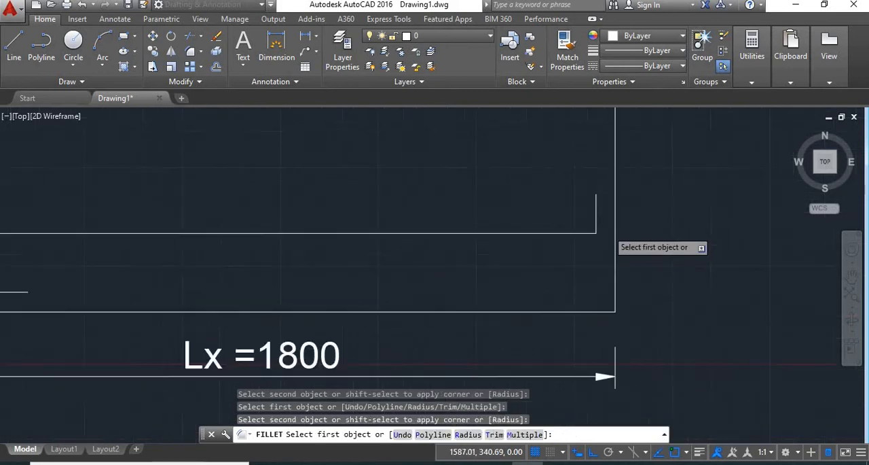
{"action": "left_click", "coordinate": [577, 217]}
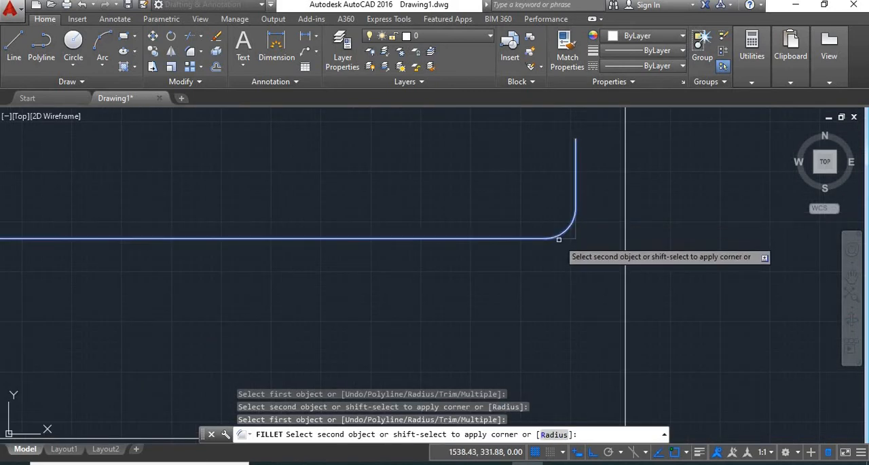
{"action": "left_click", "coordinate": [561, 237]}
- Fillet the upper corner of the inner vertical bar with the same radius
{"action": "scroll", "coordinate": [500, 228], "scroll_direction": "down", "scroll_amount": 3}
{"action": "scroll", "coordinate": [501, 228], "scroll_direction": "down", "scroll_amount": 3}
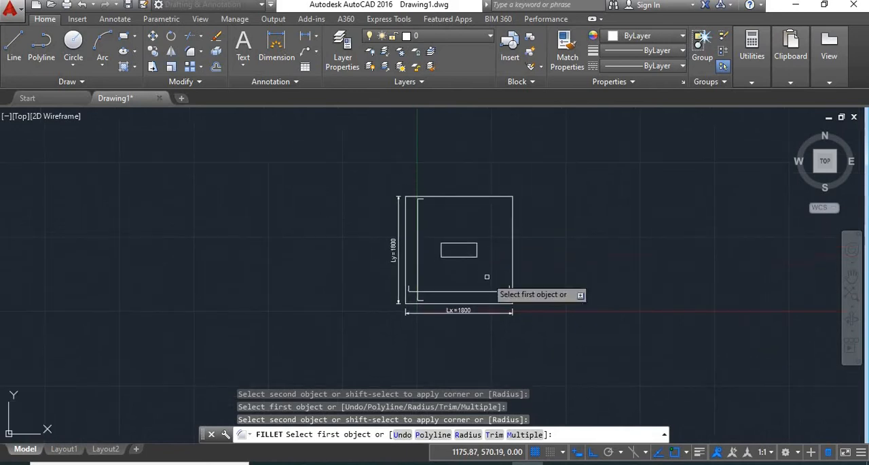
{"action": "scroll", "coordinate": [421, 203], "scroll_direction": "up", "scroll_amount": 4}
{"action": "scroll", "coordinate": [434, 205], "scroll_direction": "up", "scroll_amount": 3}
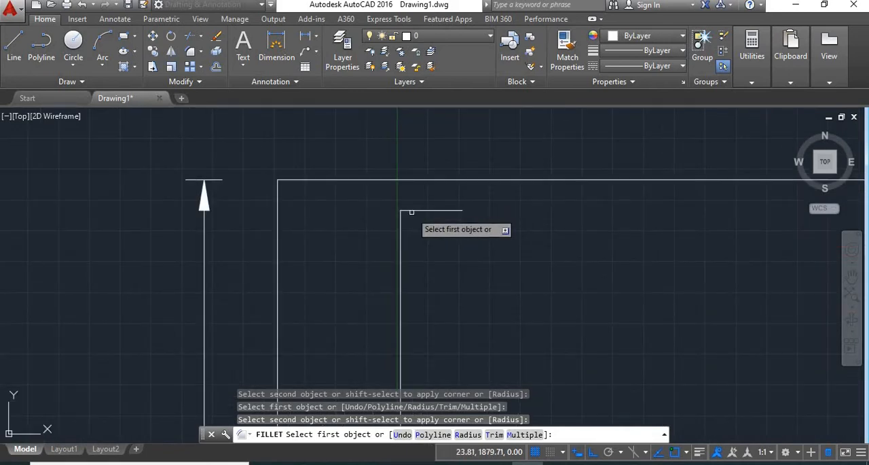
{"action": "left_click", "coordinate": [406, 211]}
{"action": "left_click", "coordinate": [401, 224]}
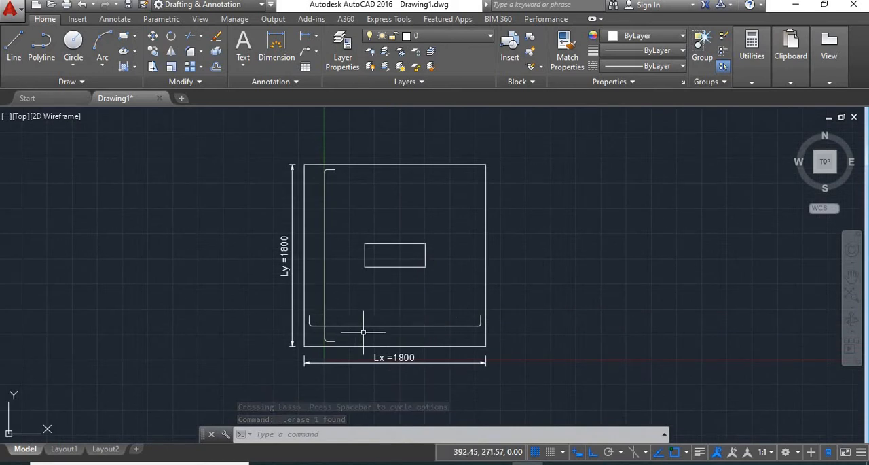
- Draw a quick leader about 605 long from the inner horizontal bar straight down past the Lx dimension, keeping the default text width
{"action": "type", "text": "l"}
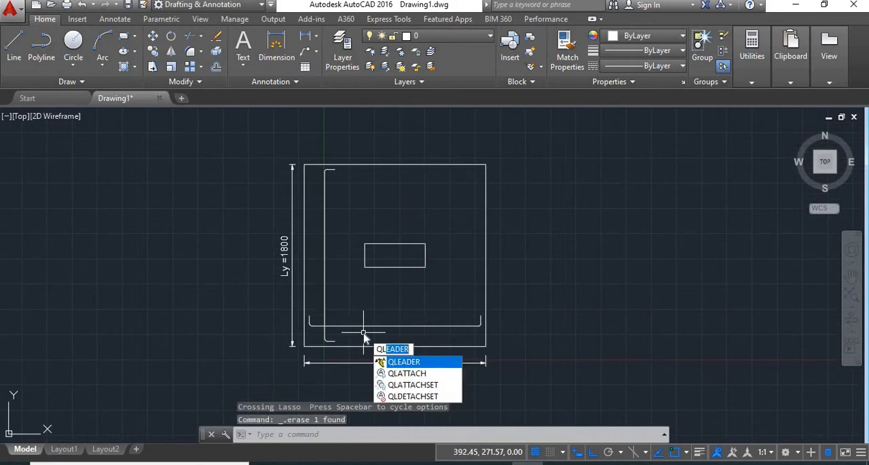
{"action": "key", "text": "Return"}
{"action": "middle_click_drag", "start_coordinate": [444, 345], "coordinate": [418, 287]}
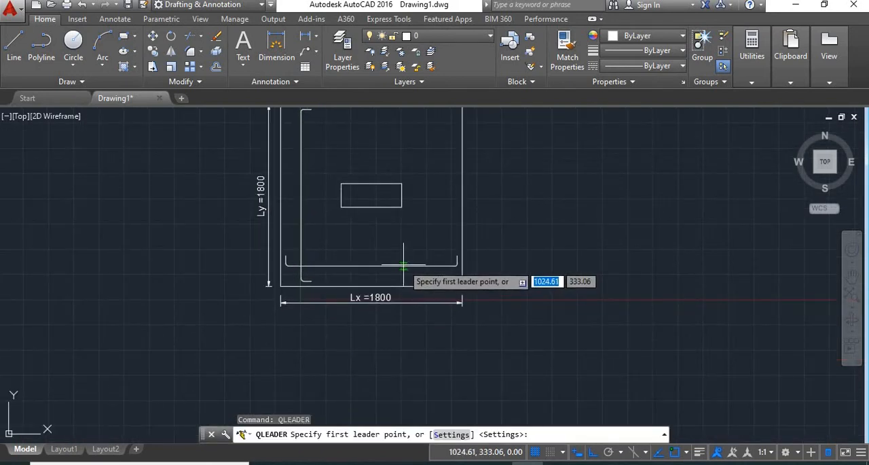
{"action": "left_click", "coordinate": [404, 265]}
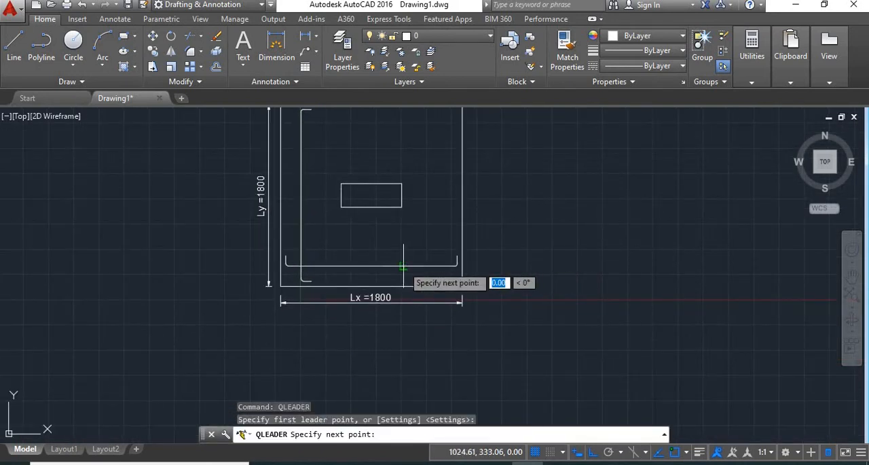
{"action": "left_click", "coordinate": [403, 326]}
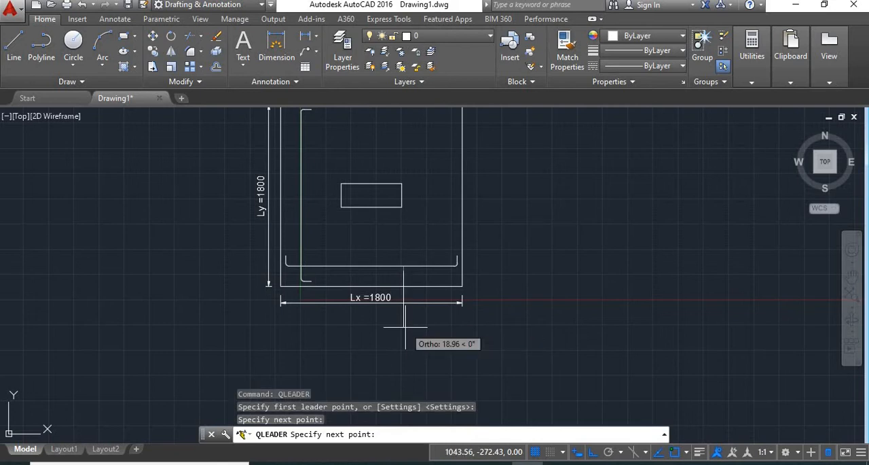
{"action": "key", "text": "Return"}
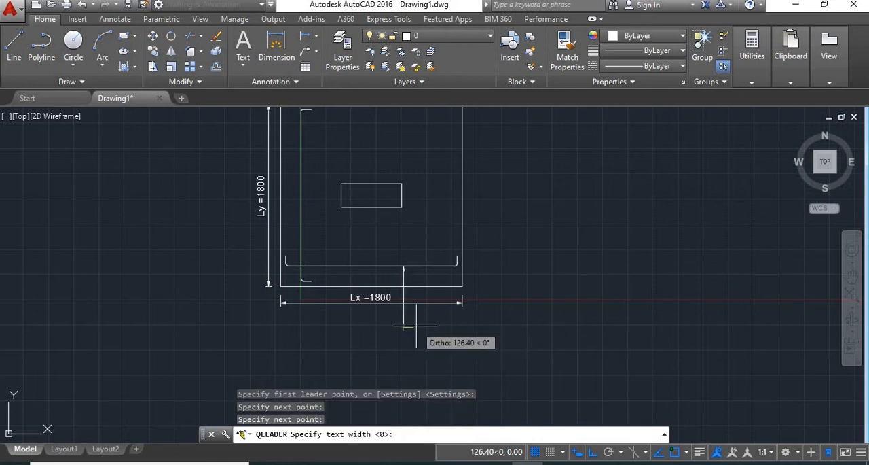
{"action": "key", "text": "Return"}
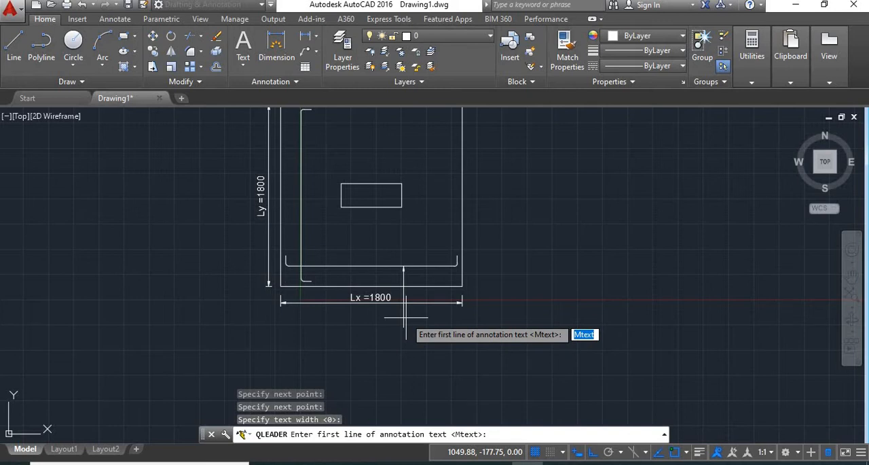
- Add a multiline text below the leader reading "18 nos. of 10mm Ø" with "(top & Bottom)" on the second line
{"action": "scroll", "coordinate": [411, 329], "scroll_direction": "up", "scroll_amount": 1}
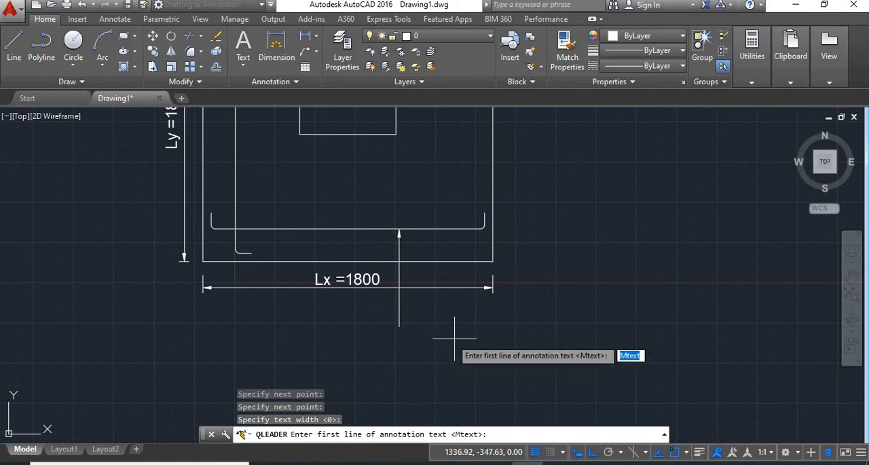
{"action": "left_click", "coordinate": [245, 63]}
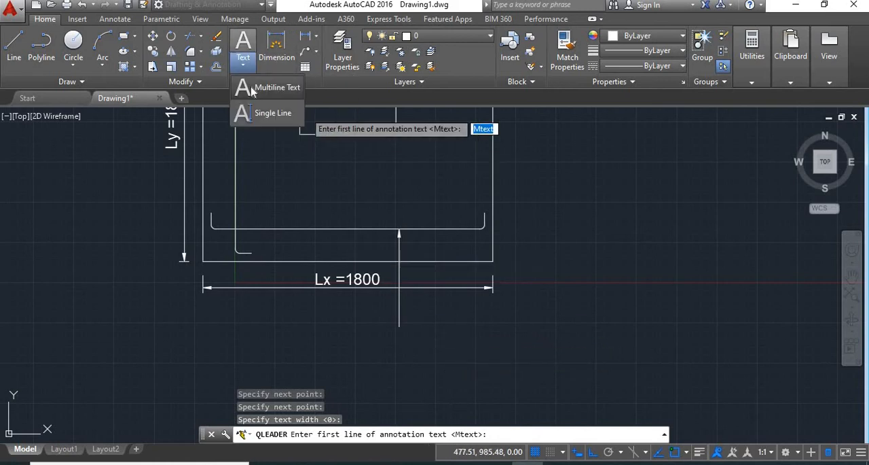
{"action": "left_click", "coordinate": [253, 89]}
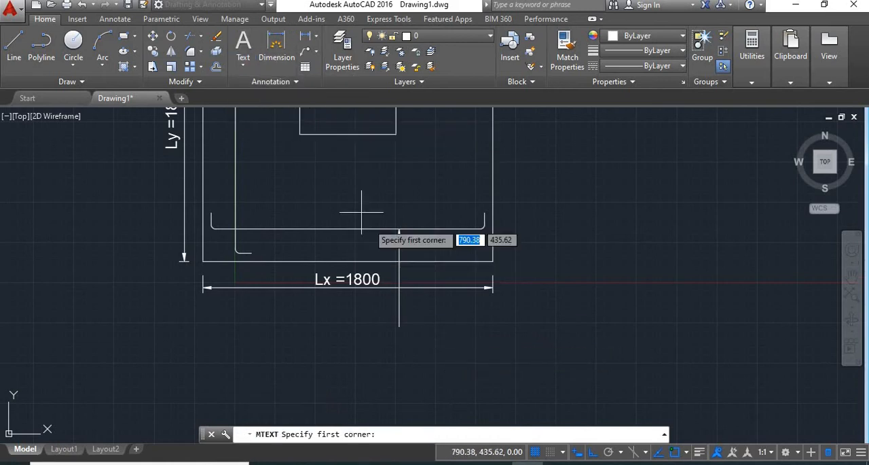
{"action": "left_click", "coordinate": [354, 329]}
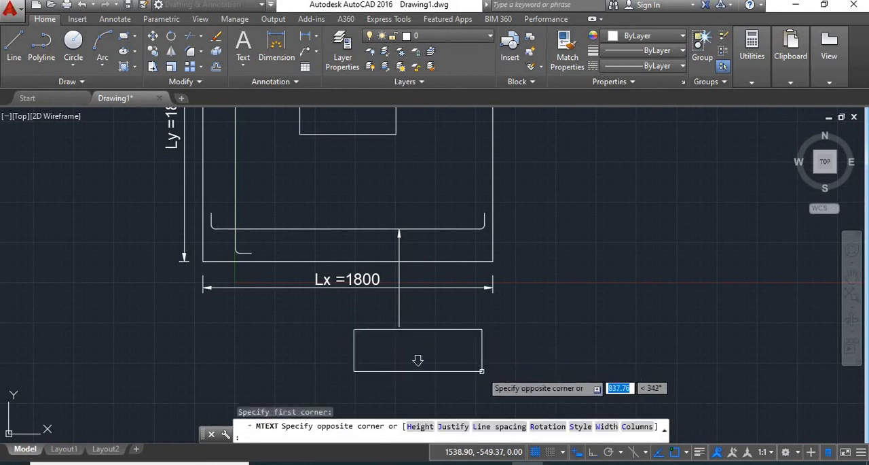
{"action": "left_click", "coordinate": [482, 371]}
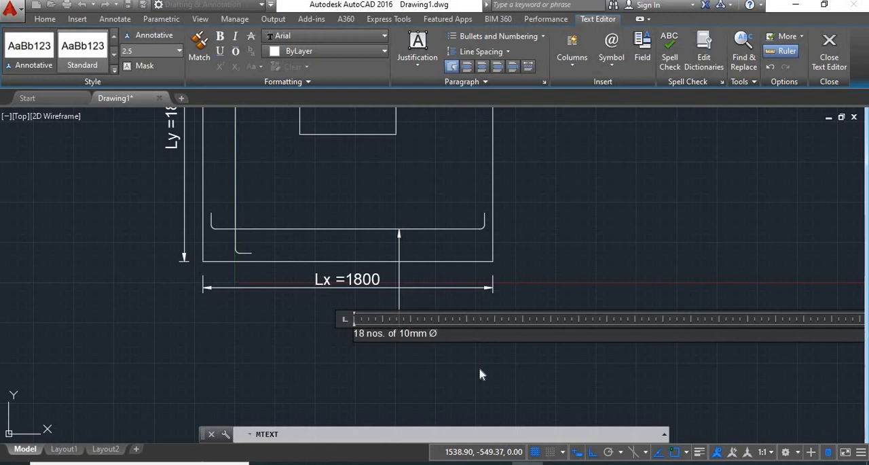
{"action": "key", "text": "Return"}
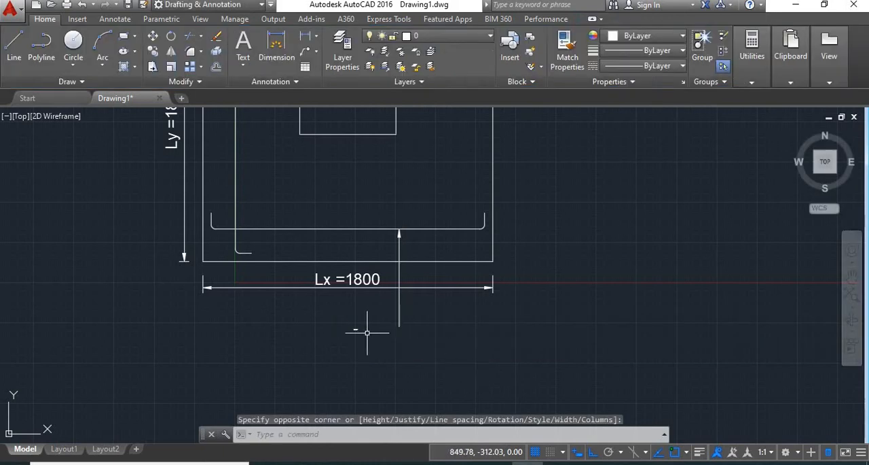
- Set the text height of the bar note below the leader to 70
{"action": "scroll", "coordinate": [353, 331], "scroll_direction": "up", "scroll_amount": 2}
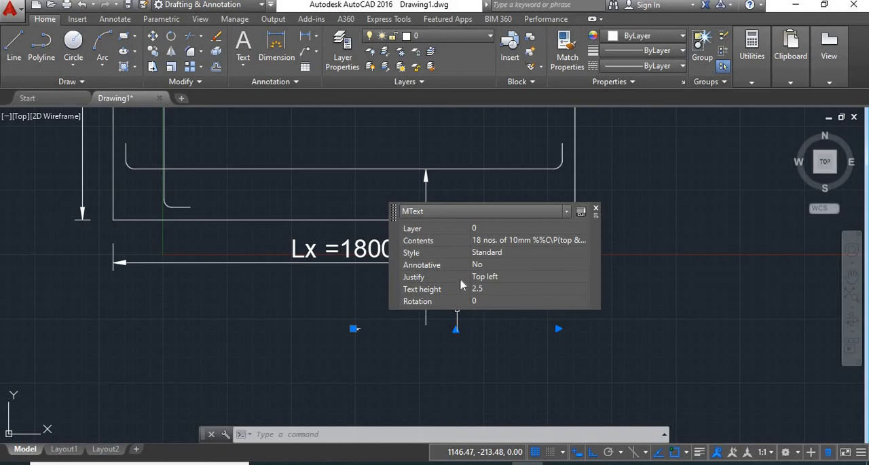
{"action": "left_click", "coordinate": [861, 453]}
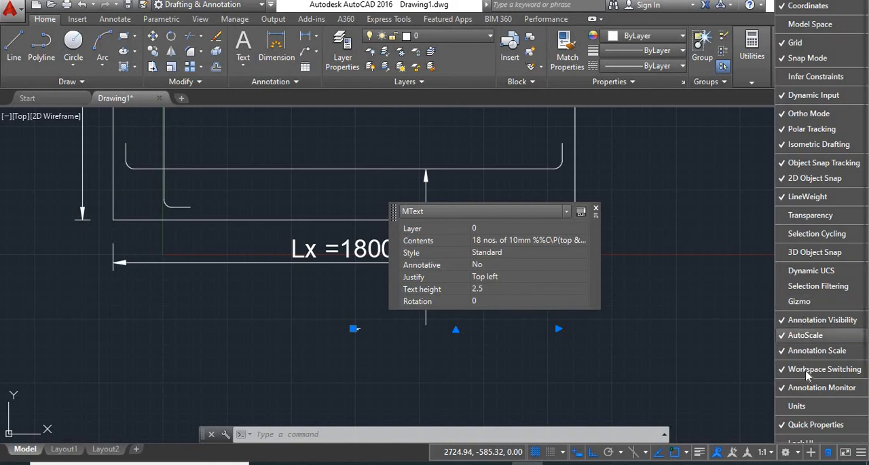
{"action": "scroll", "coordinate": [806, 392], "scroll_direction": "down", "scroll_amount": 1}
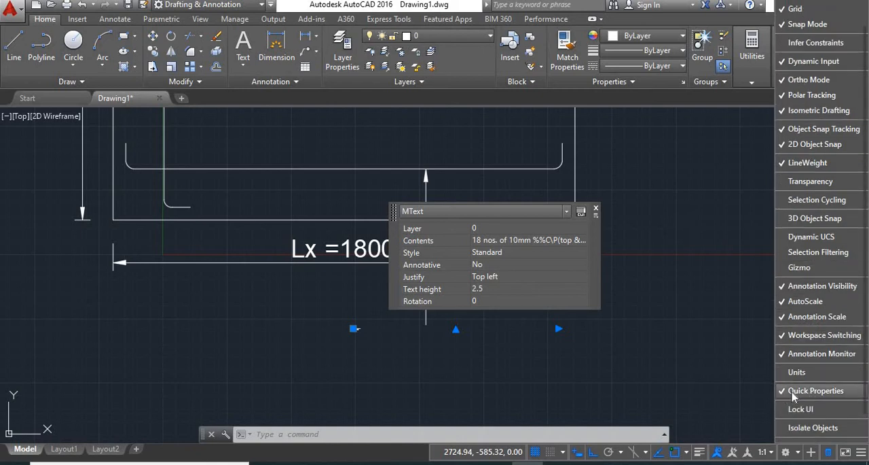
{"action": "left_click", "coordinate": [815, 391]}
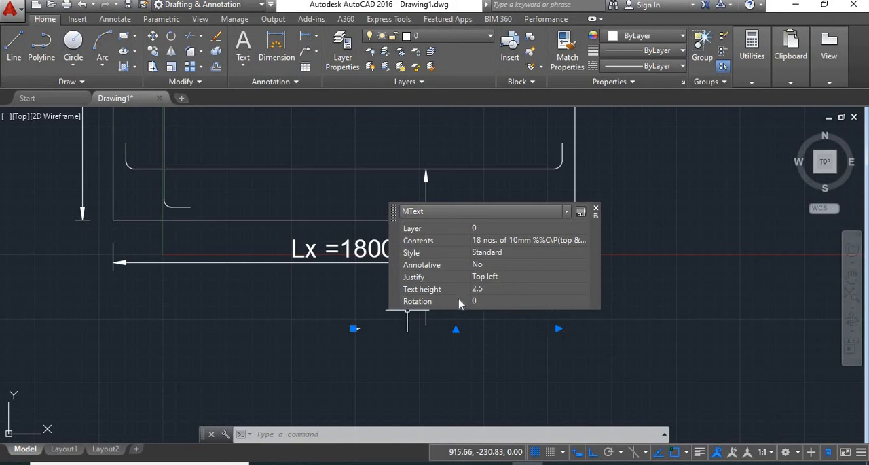
{"action": "left_click", "coordinate": [489, 290]}
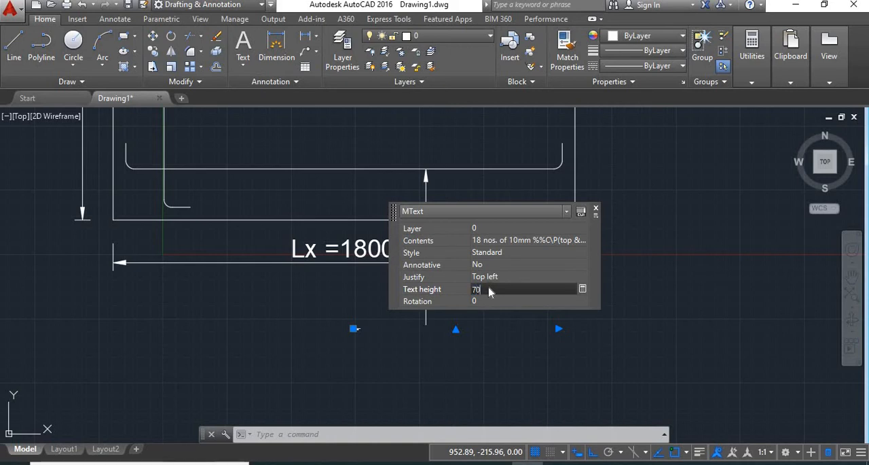
{"action": "key", "text": "Return"}
- Widen the text box of the bar note below the leader so "18 nos. of 10mm Ø" fits on one line
{"action": "left_click", "coordinate": [549, 289]}
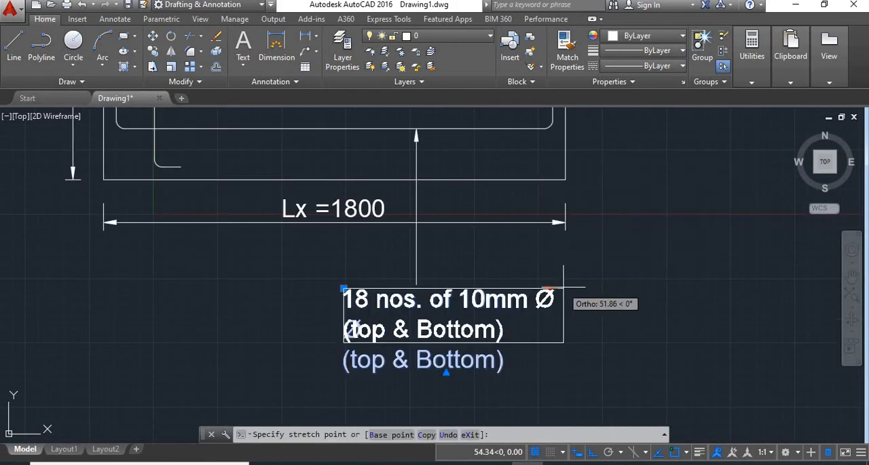
{"action": "left_click", "coordinate": [571, 289]}
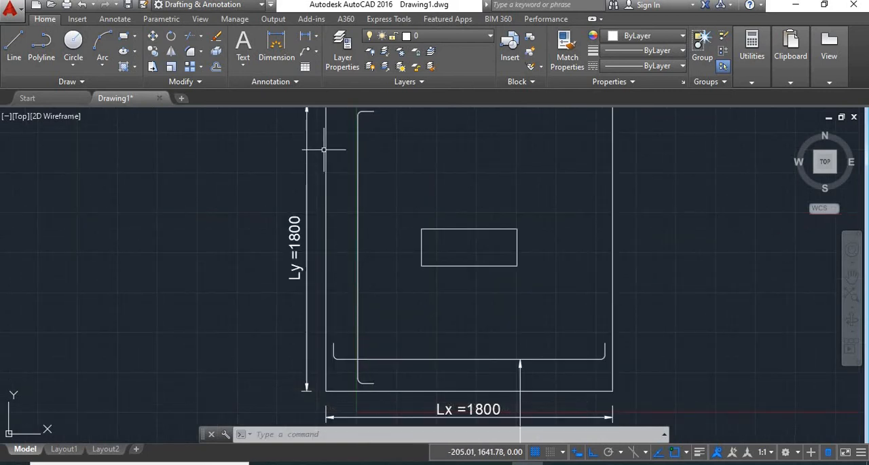
- Draw a horizontal quick leader about 640 long from the inner vertical bar outward past the Ly dimension
{"action": "type", "text": "L"}
{"action": "key", "text": "Return"}
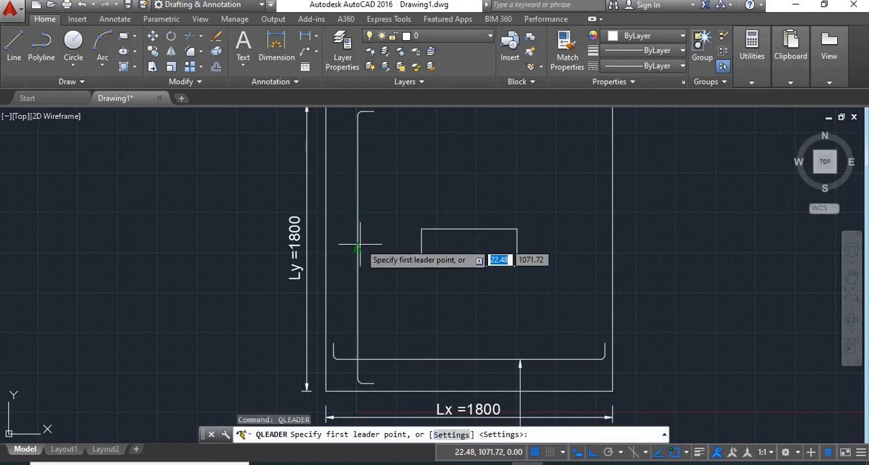
{"action": "left_click", "coordinate": [356, 295]}
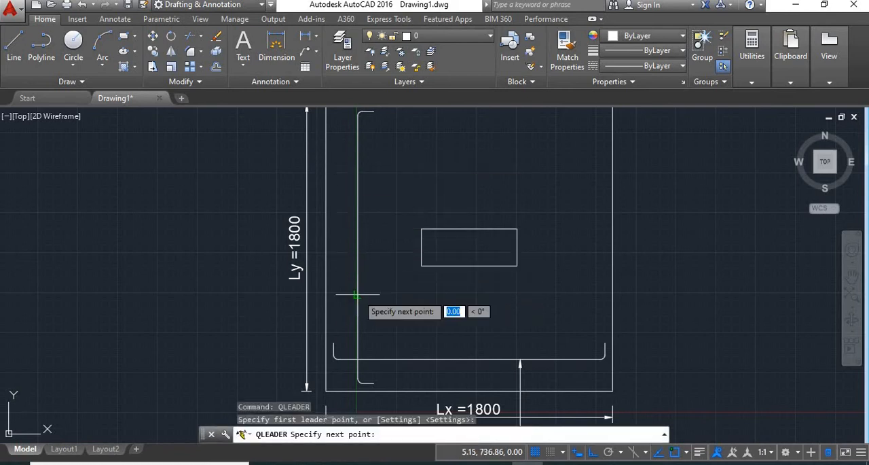
{"action": "left_click", "coordinate": [256, 295]}
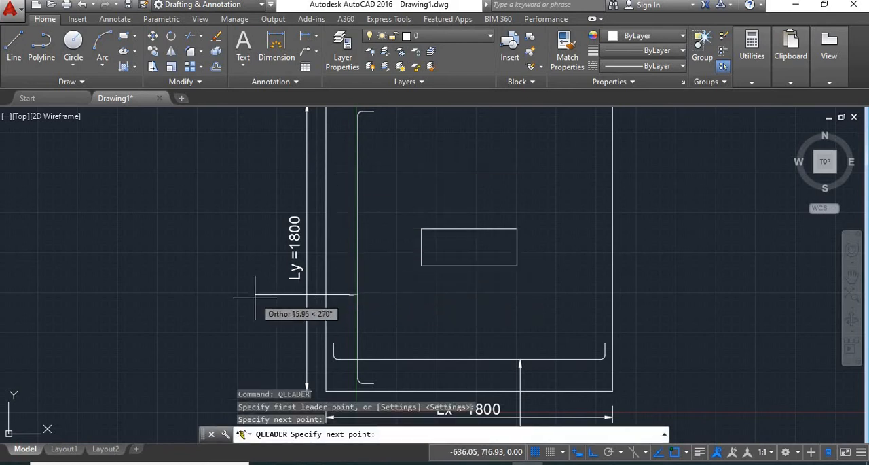
{"action": "key", "text": "Return"}
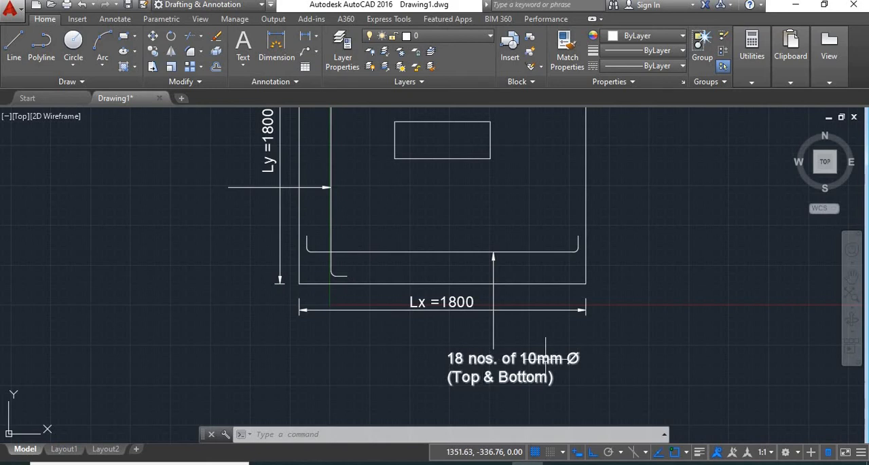
- Copy the "18 nos. of 10mm Ø (Top & Bottom)" note to the tail of the vertical bar's leader, with Ortho off
{"action": "left_click", "coordinate": [151, 66]}
{"action": "left_click", "coordinate": [511, 377]}
{"action": "key", "text": "Return"}
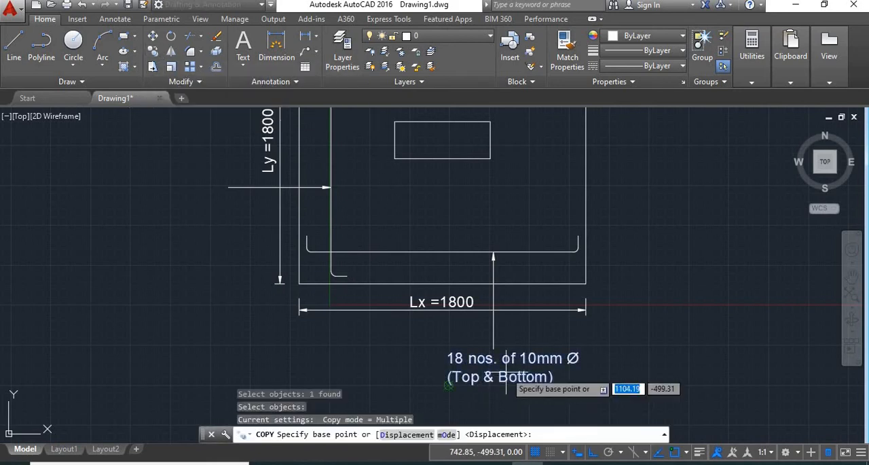
{"action": "left_click", "coordinate": [448, 383]}
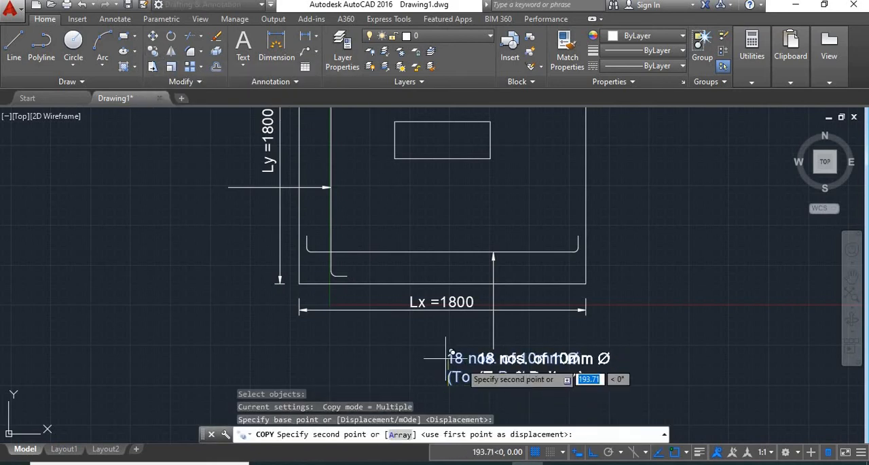
{"action": "left_click", "coordinate": [577, 452]}
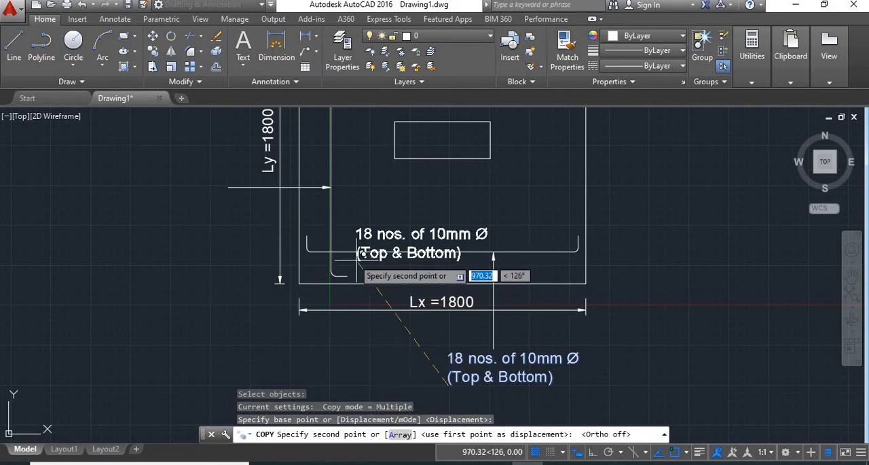
{"action": "left_click", "coordinate": [110, 195]}
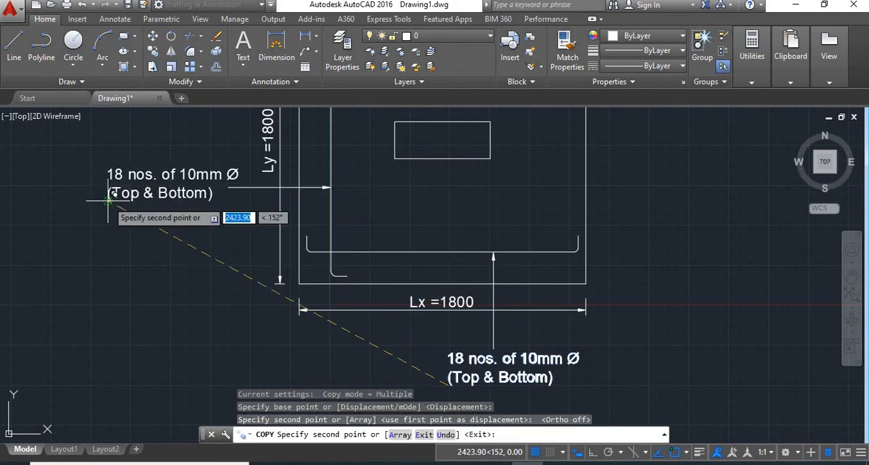
{"action": "key", "text": "Return"}
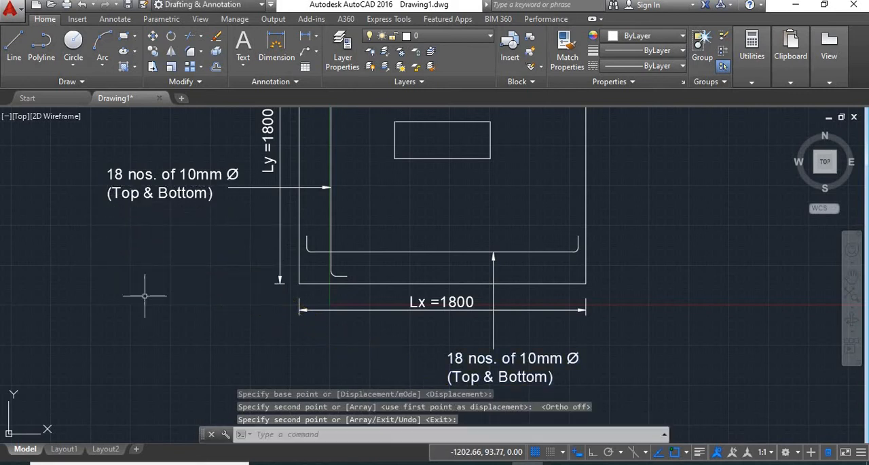
- Hatch the central rectangle with the AR-CONC pattern at scale 1
{"action": "scroll", "coordinate": [151, 301], "scroll_direction": "down", "scroll_amount": 2}
{"action": "middle_click_drag", "start_coordinate": [352, 182], "coordinate": [404, 189]}
{"action": "scroll", "coordinate": [401, 197], "scroll_direction": "up", "scroll_amount": 2}
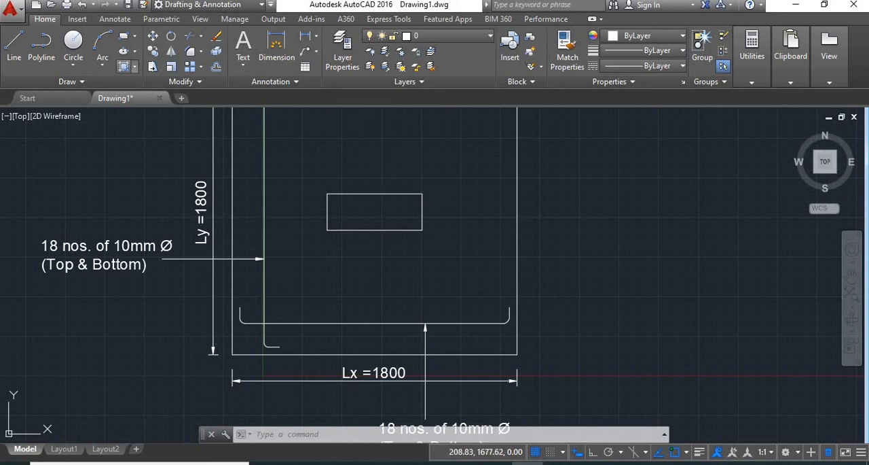
{"action": "left_click", "coordinate": [124, 65]}
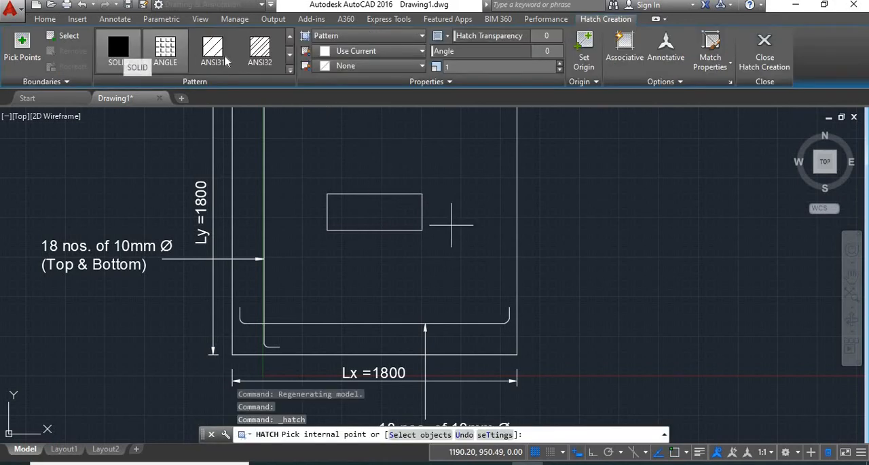
{"action": "left_click", "coordinate": [289, 72]}
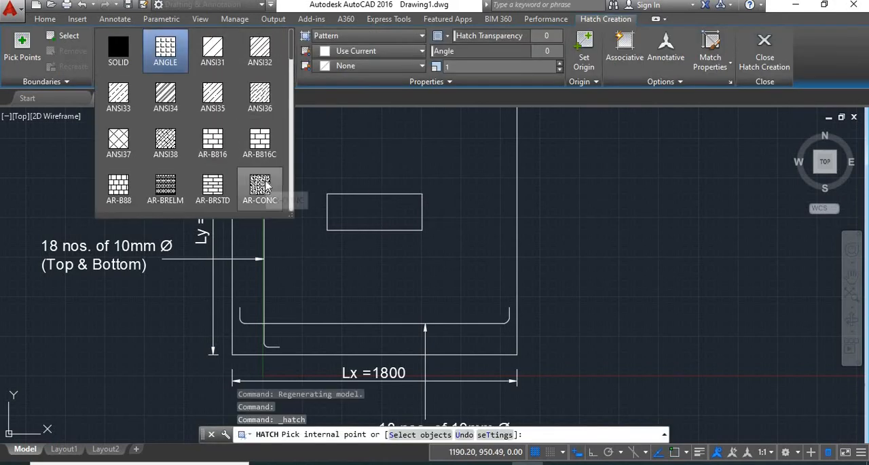
{"action": "left_click", "coordinate": [258, 181]}
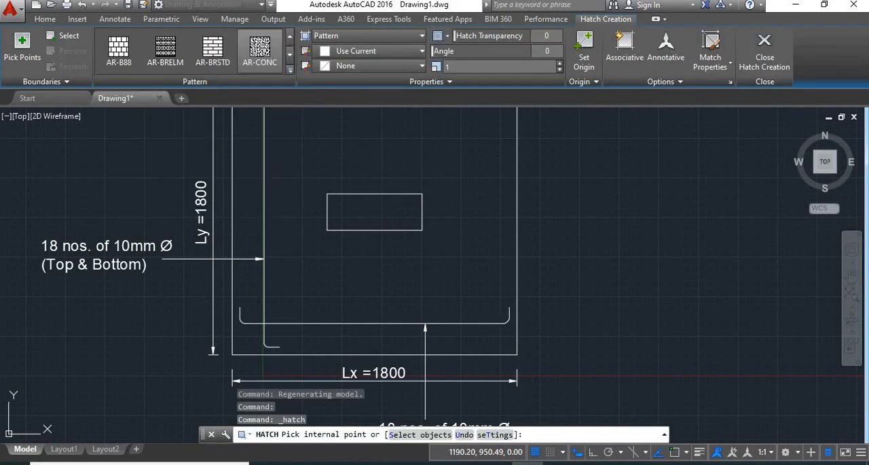
{"action": "left_click", "coordinate": [367, 212]}
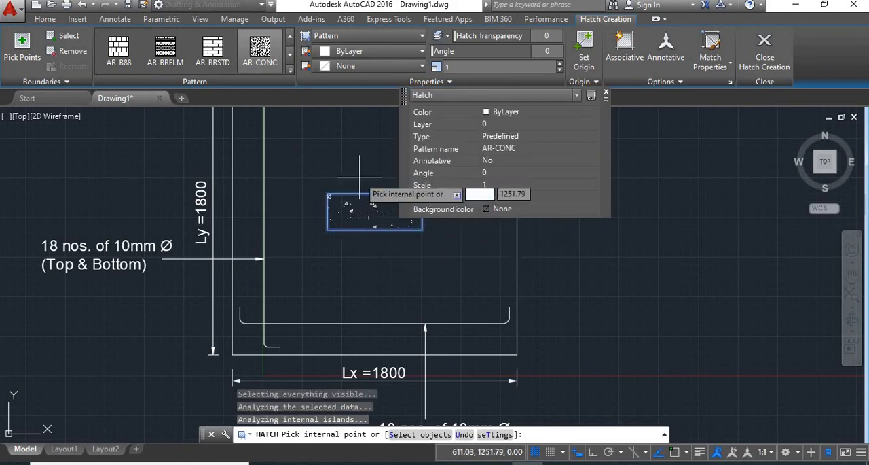
{"action": "key", "text": "Return"}
- Load the HIDDEN linetype from acadiso.lin into the drawing
{"action": "scroll", "coordinate": [358, 364], "scroll_direction": "down", "scroll_amount": 2}
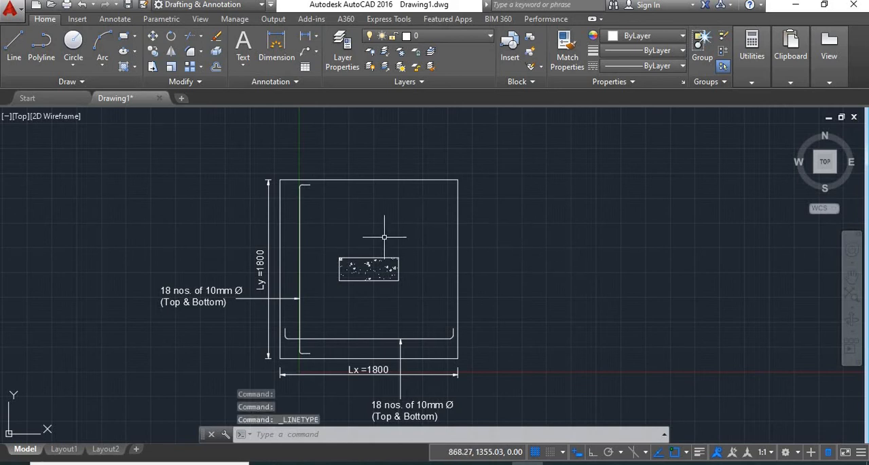
{"action": "left_click", "coordinate": [658, 66]}
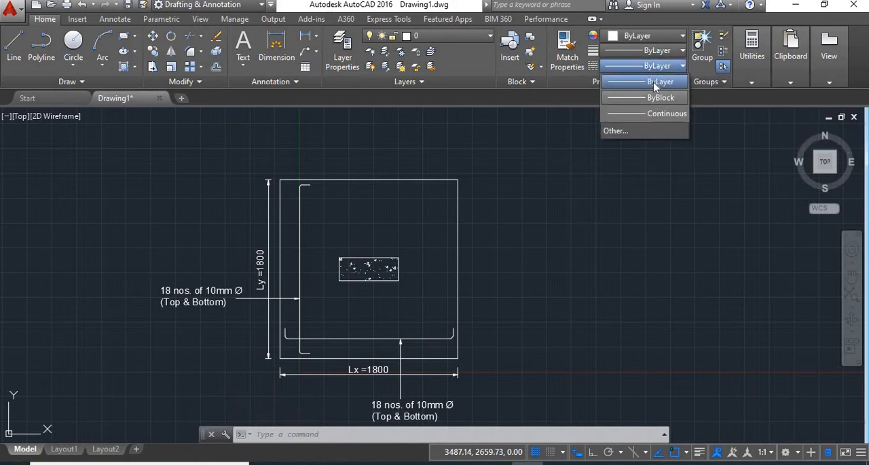
{"action": "left_click", "coordinate": [619, 132]}
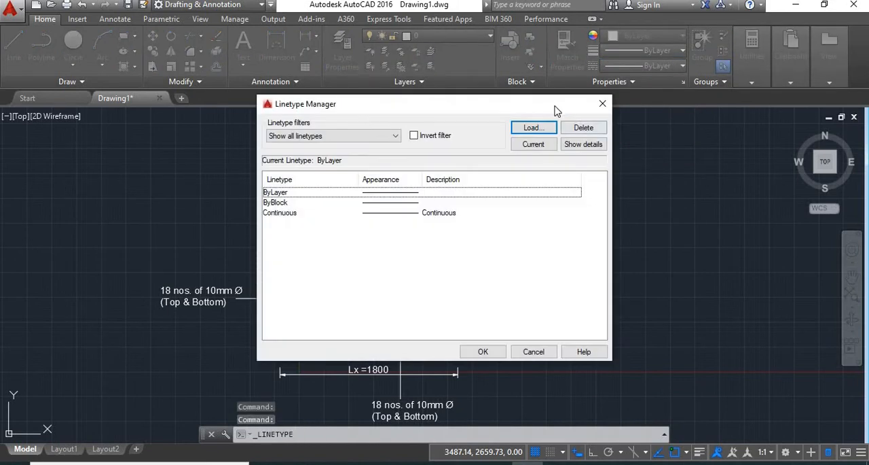
{"action": "left_click", "coordinate": [533, 129]}
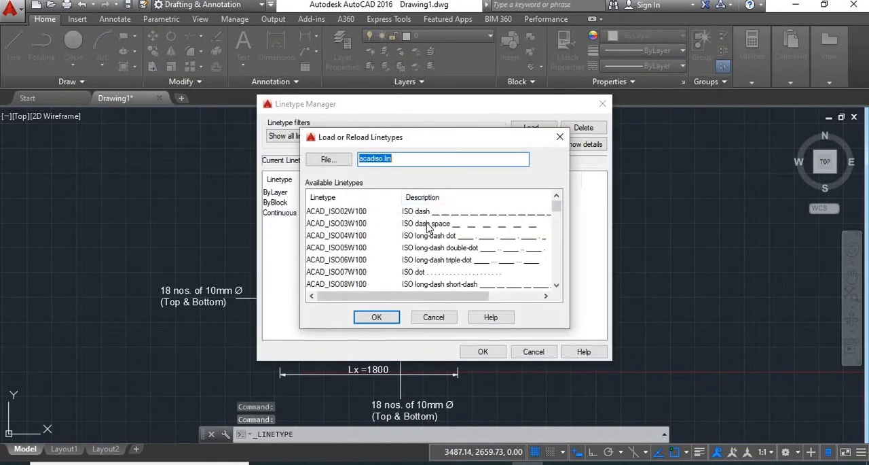
{"action": "scroll", "coordinate": [559, 224], "scroll_direction": "down", "scroll_amount": 3}
{"action": "left_click_drag", "start_coordinate": [560, 224], "coordinate": [561, 260]}
{"action": "left_click", "coordinate": [503, 216]}
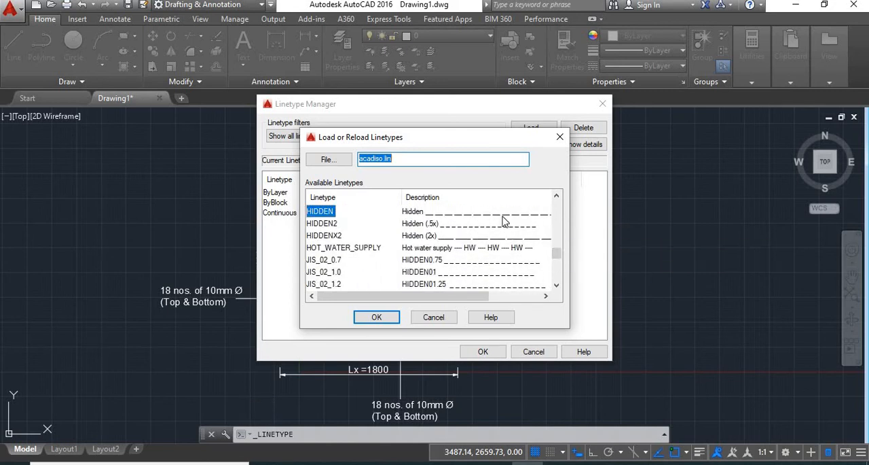
{"action": "left_click", "coordinate": [377, 317]}
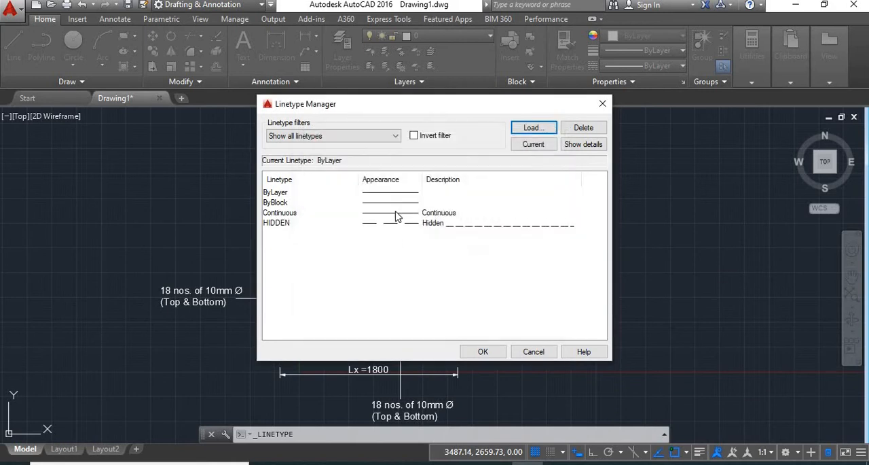
- Make HIDDEN the current linetype and accept the linetype settings
{"action": "left_click", "coordinate": [382, 224]}
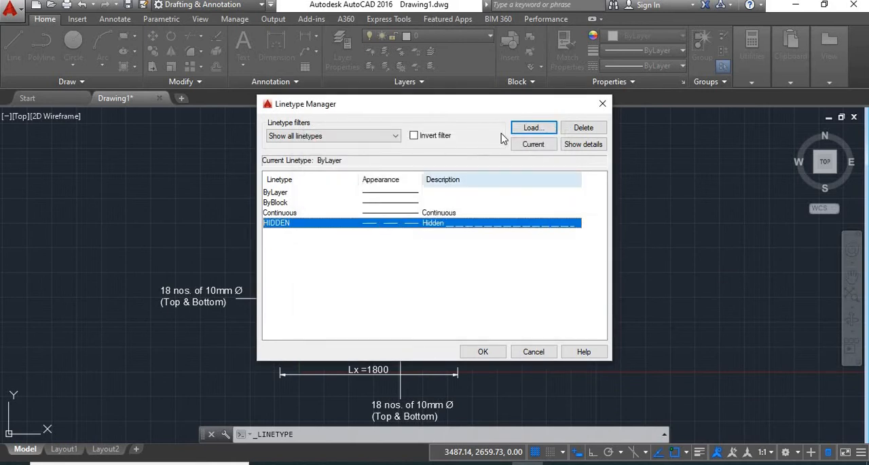
{"action": "left_click", "coordinate": [534, 144]}
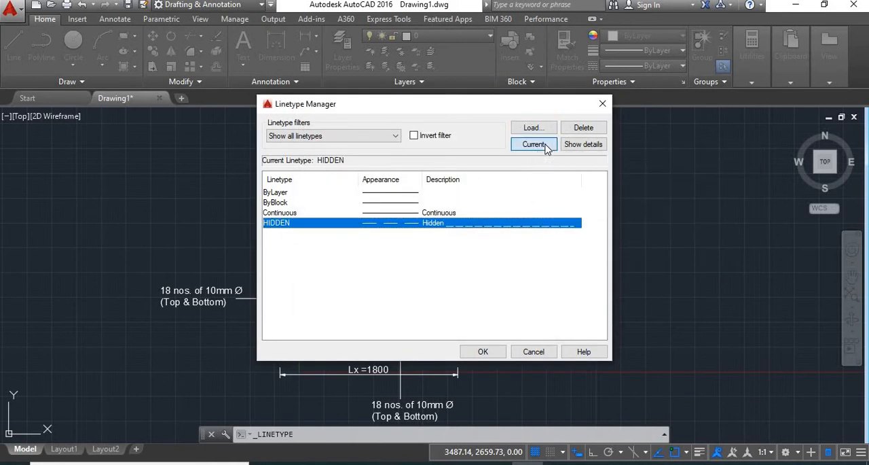
{"action": "left_click", "coordinate": [484, 352]}
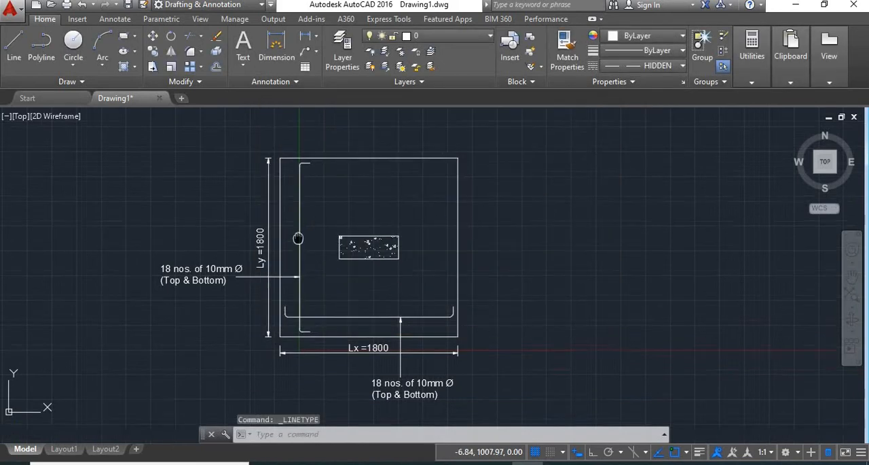
- Draw a horizontal line about 2880 long, with Ortho on, through the hatched rectangle and beyond both sides of the footing
{"action": "scroll", "coordinate": [289, 302], "scroll_direction": "up", "scroll_amount": 2}
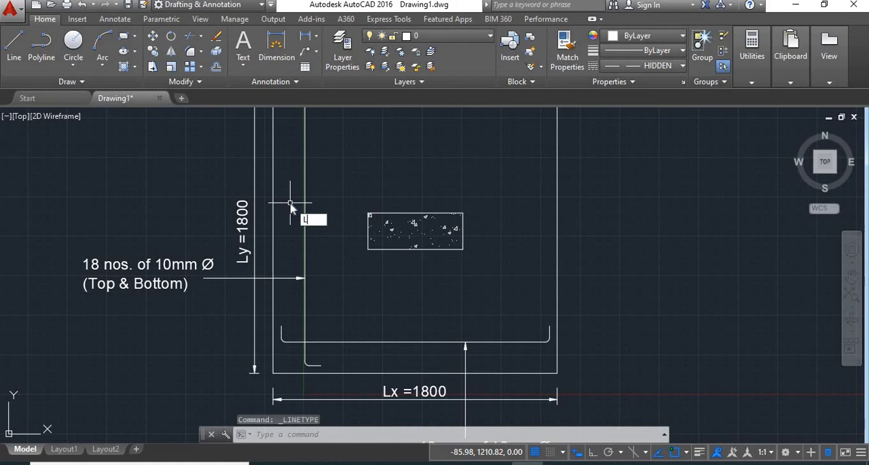
{"action": "key", "text": "Return"}
{"action": "left_click", "coordinate": [169, 238]}
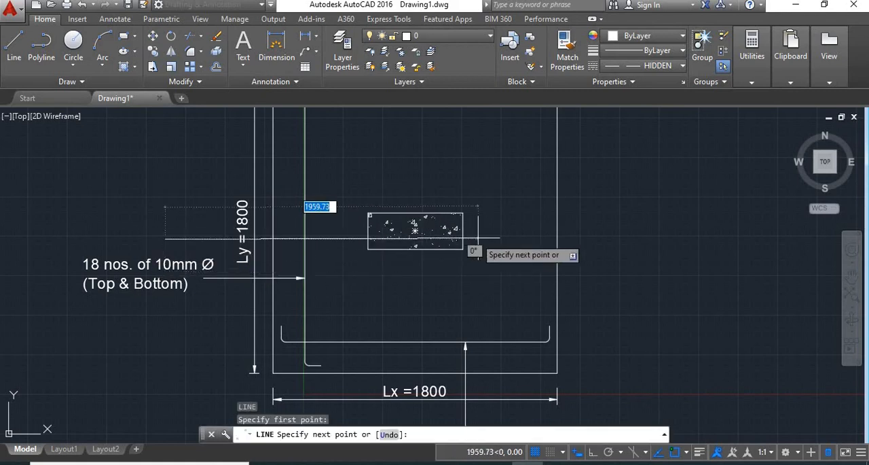
{"action": "key", "text": "F8"}
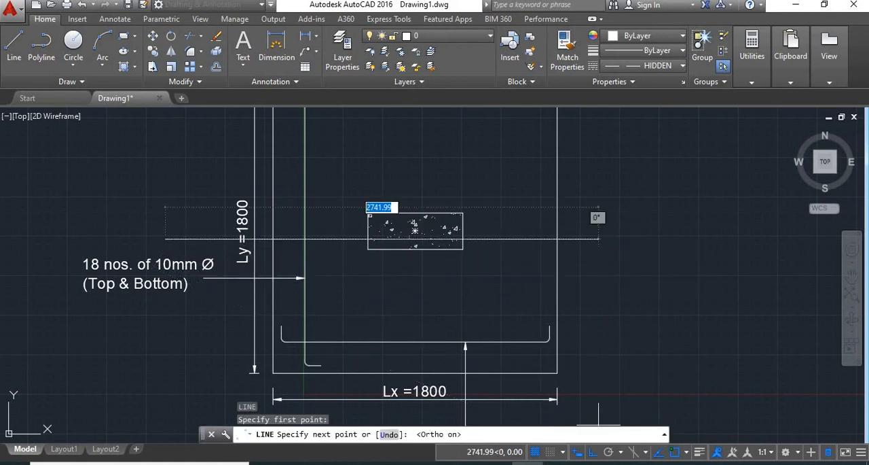
{"action": "left_click", "coordinate": [620, 237]}
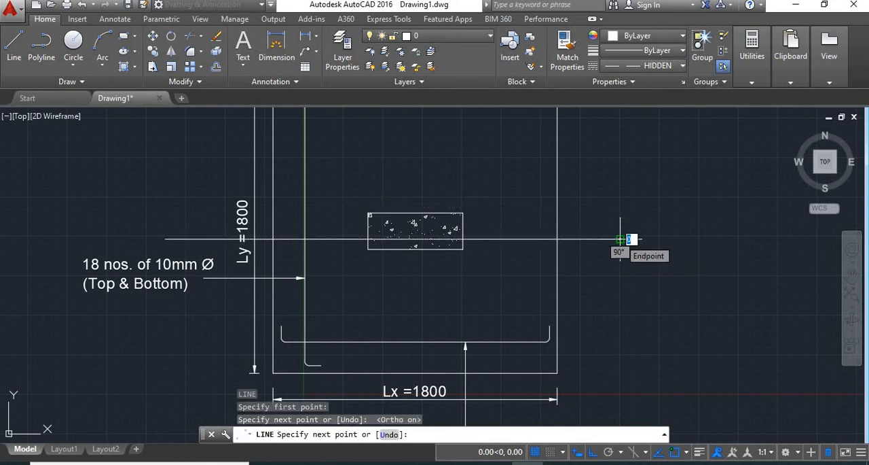
{"action": "key", "text": "Return"}
- Move the vertical bar's leader and its note straight up, above the Ly dimension text and the new horizontal line
{"action": "scroll", "coordinate": [257, 298], "scroll_direction": "down", "scroll_amount": 2}
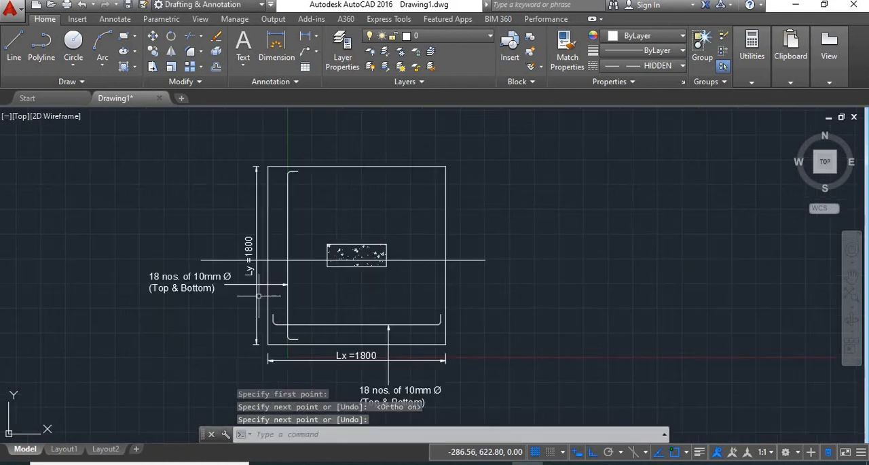
{"action": "key", "text": "ctrl+z"}
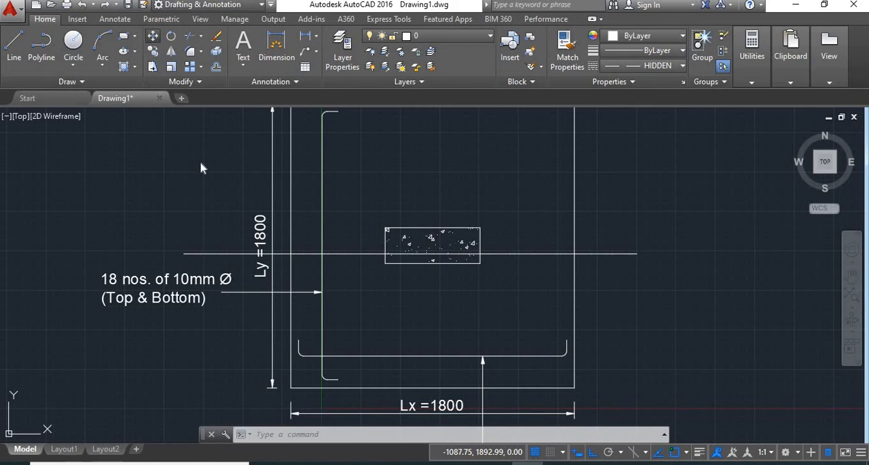
{"action": "left_click", "coordinate": [153, 36]}
{"action": "mouse_move", "coordinate": [319, 336]}
{"action": "left_mouse_down"}
{"action": "mouse_move", "coordinate": [251, 302]}
{"action": "mouse_move", "coordinate": [136, 316]}
{"action": "mouse_move", "coordinate": [160, 330]}
{"action": "left_mouse_up"}
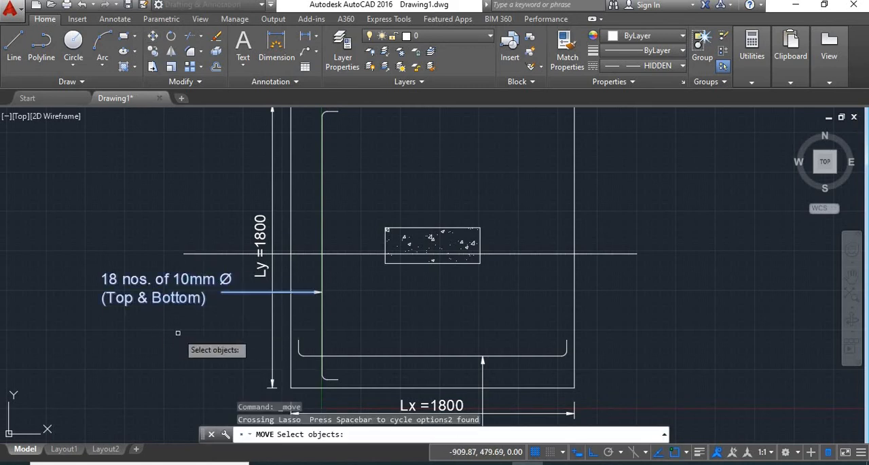
{"action": "key", "text": "Return"}
{"action": "left_click", "coordinate": [178, 333]}
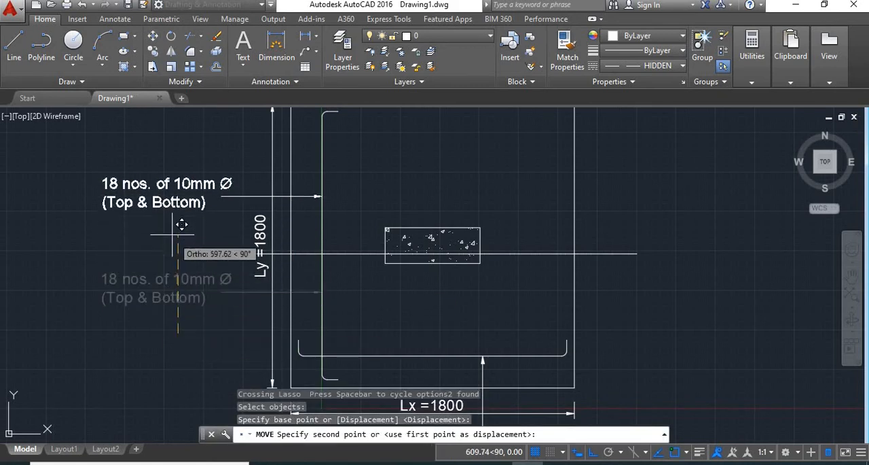
{"action": "left_click", "coordinate": [171, 202]}
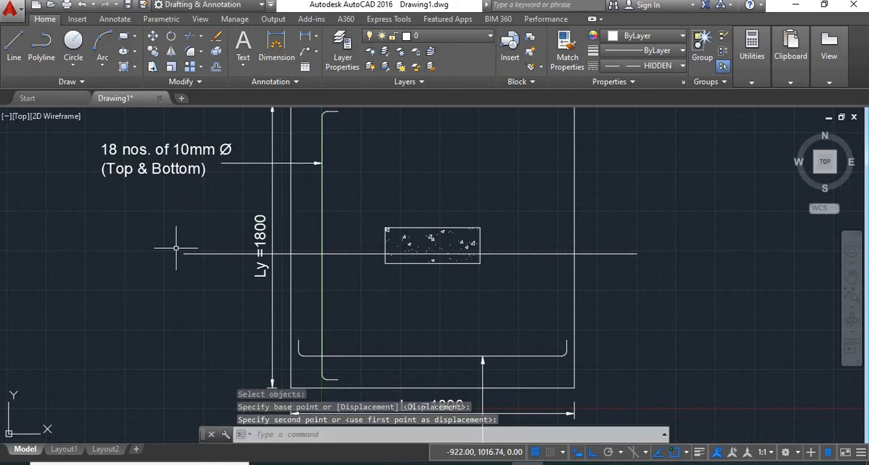
{"action": "key", "text": "Return"}
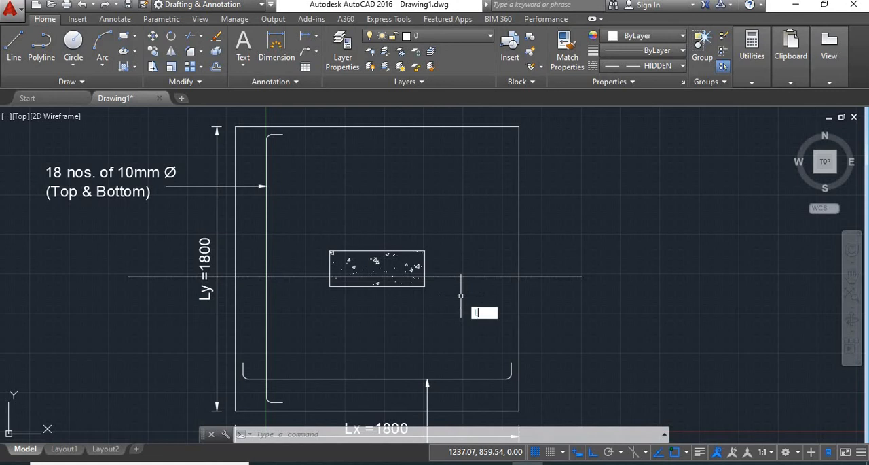
- Set the global linetype scale factor to 8 and make Continuous the current linetype
{"action": "key", "text": "Return"}
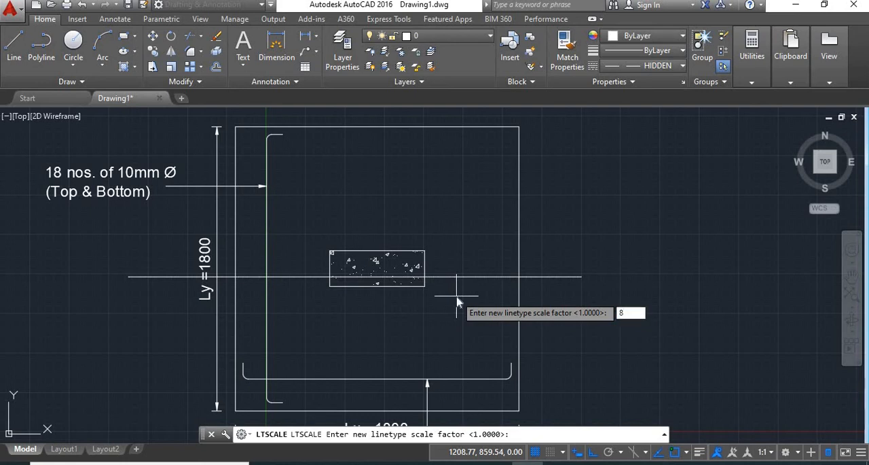
{"action": "key", "text": "Return"}
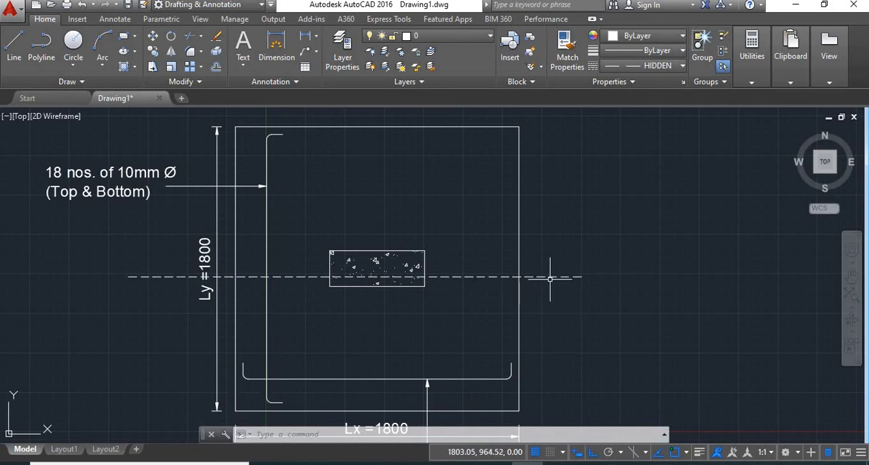
{"action": "left_click", "coordinate": [652, 65]}
{"action": "left_click", "coordinate": [652, 113]}
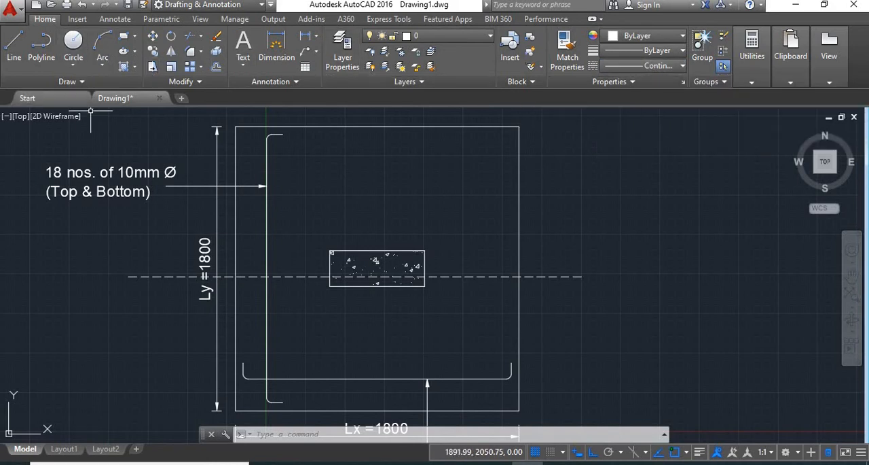
- Draw a short vertical line, about 80 to 90 long, straight down from each end of the dashed line
{"action": "type", "text": "L"}
{"action": "key", "text": "Return"}
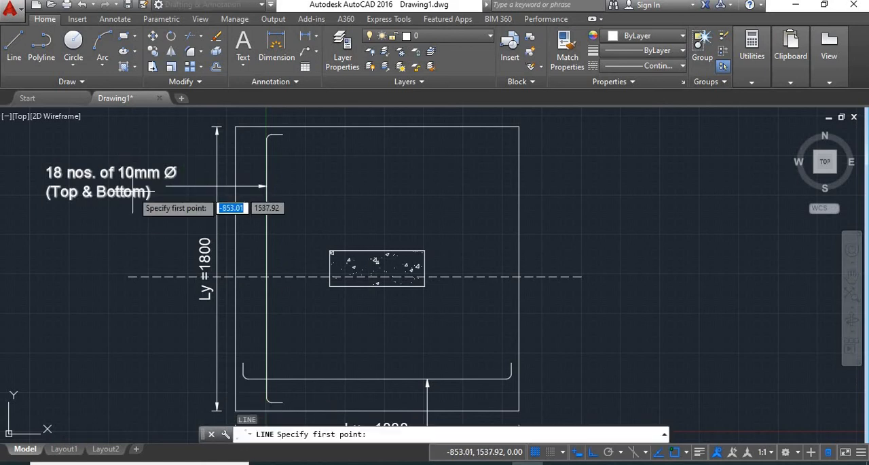
{"action": "left_click", "coordinate": [129, 274]}
{"action": "left_click", "coordinate": [129, 289]}
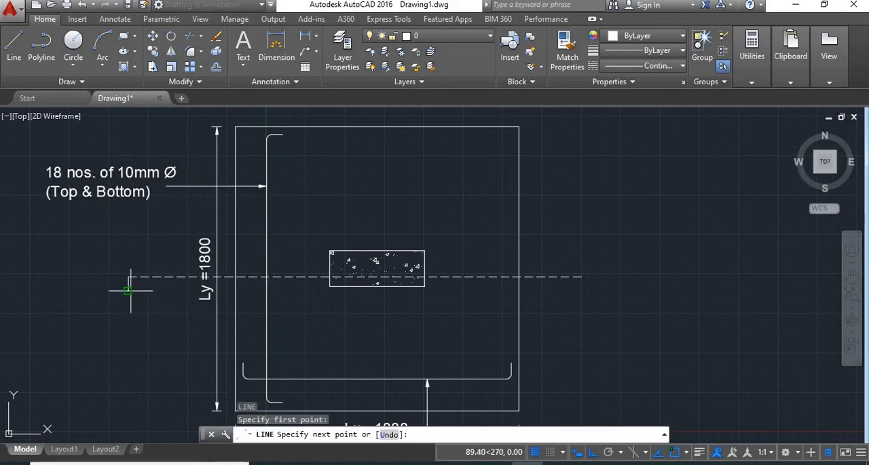
{"action": "key", "text": "Return"}
{"action": "key", "text": "Return"}
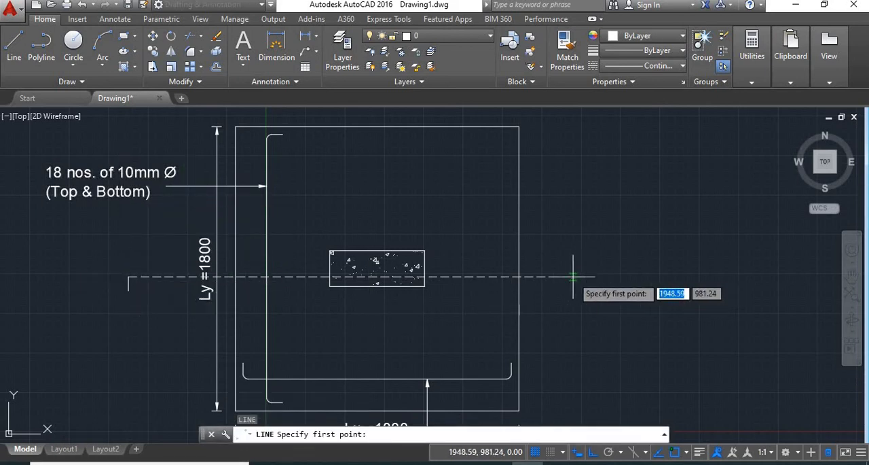
{"action": "left_click", "coordinate": [581, 276]}
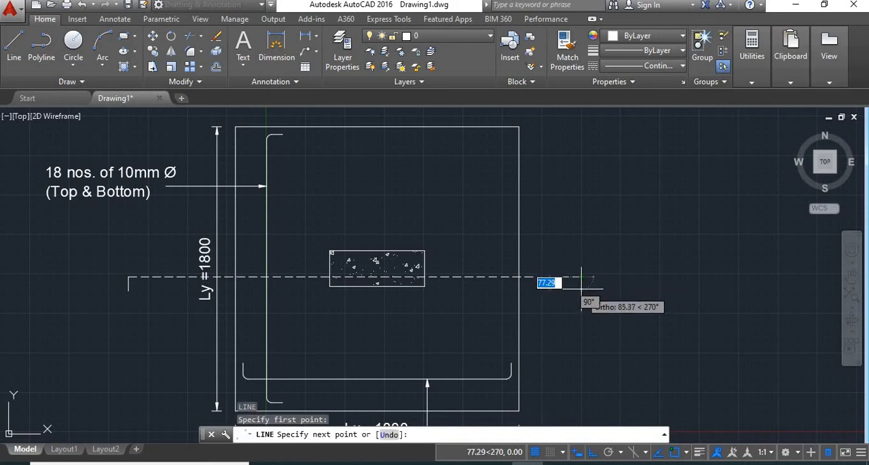
{"action": "left_click", "coordinate": [582, 289]}
{"action": "key", "text": "Return"}
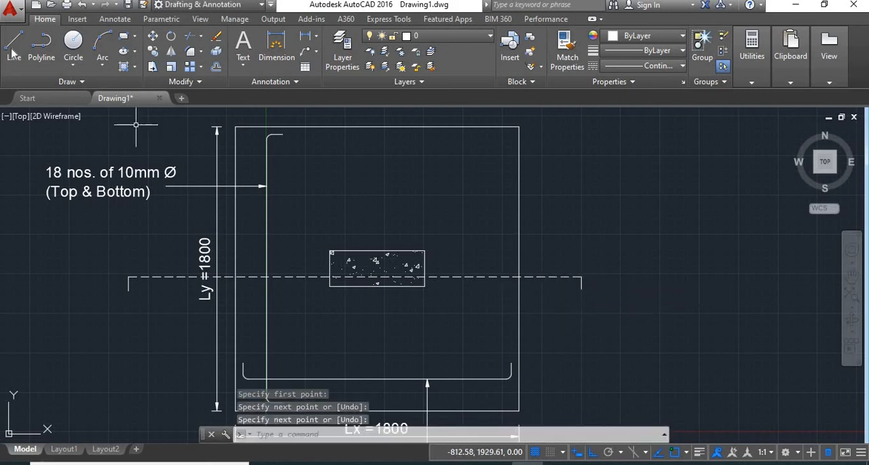
- Draw a two-point circle slightly over 100 in diameter, hanging from the lower end of the short vertical line left of the footing
{"action": "left_click", "coordinate": [74, 66]}
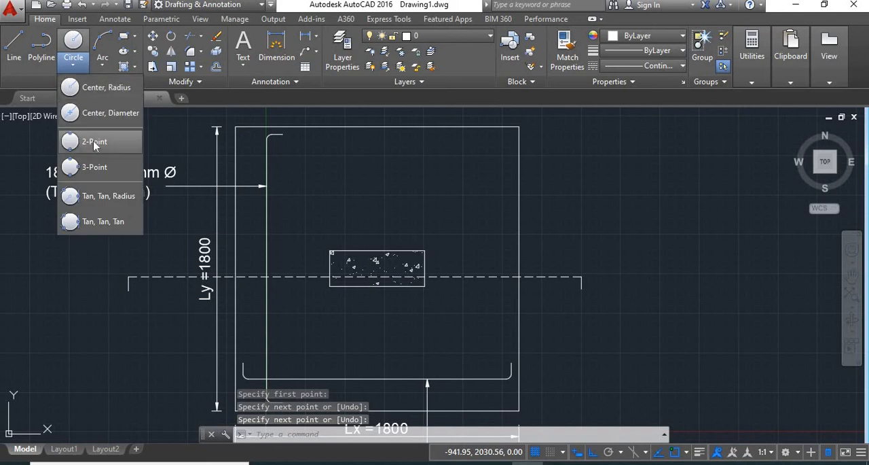
{"action": "left_click", "coordinate": [87, 140]}
{"action": "scroll", "coordinate": [138, 296], "scroll_direction": "up", "scroll_amount": 3}
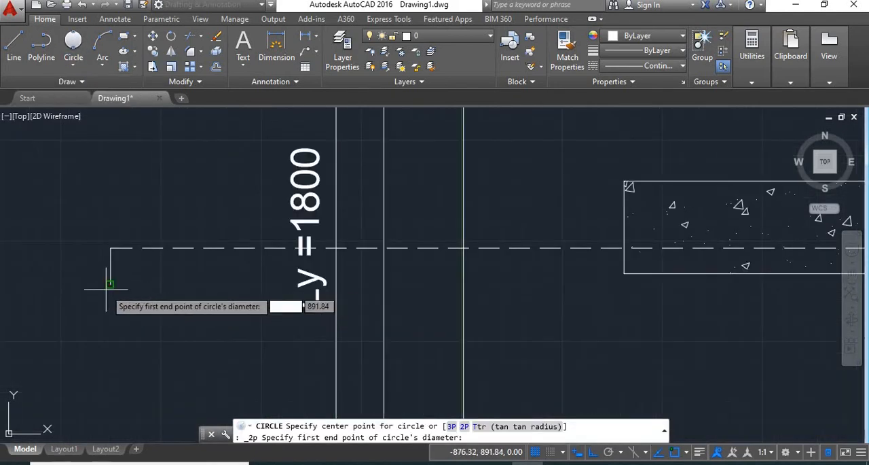
{"action": "left_click", "coordinate": [111, 284]}
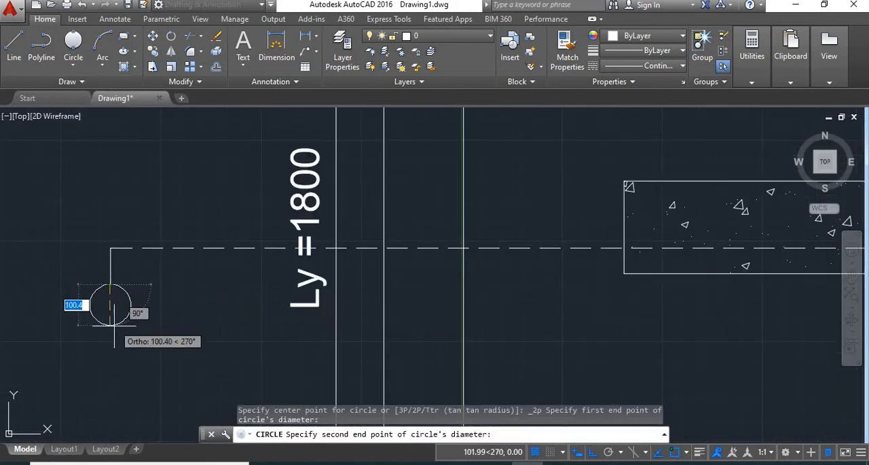
{"action": "left_click", "coordinate": [116, 330]}
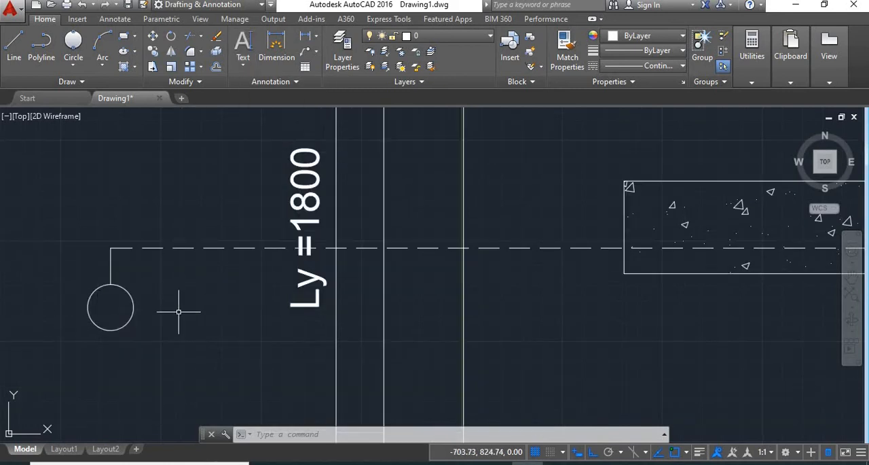
- Add the multiline text X with a text height of 70 inside the circle
{"action": "left_click", "coordinate": [243, 60]}
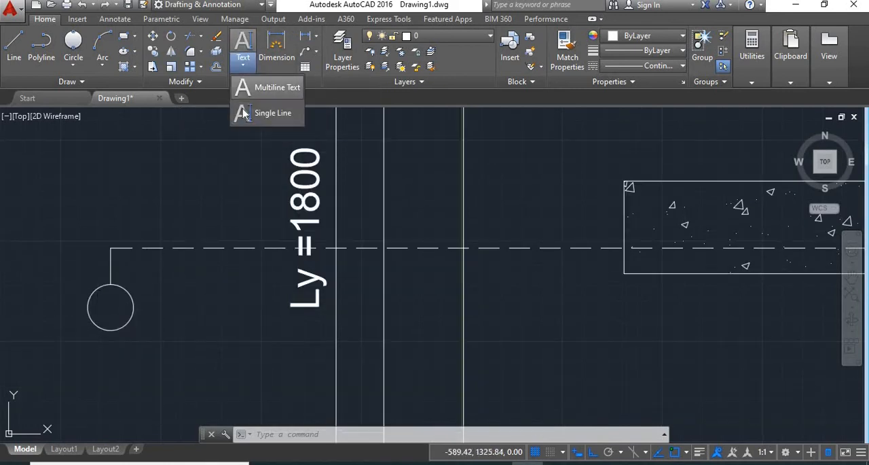
{"action": "left_click", "coordinate": [268, 88]}
{"action": "scroll", "coordinate": [109, 299], "scroll_direction": "up", "scroll_amount": 4}
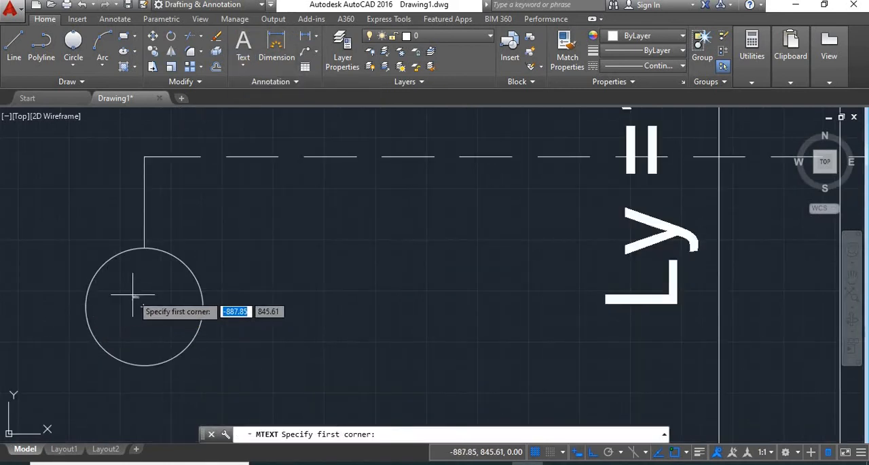
{"action": "left_click", "coordinate": [116, 284]}
{"action": "left_click", "coordinate": [188, 345]}
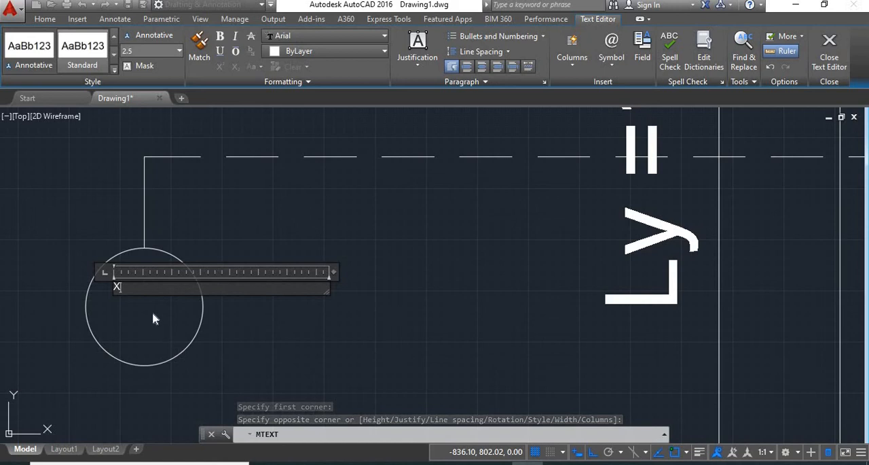
{"action": "left_click_drag", "start_coordinate": [120, 287], "coordinate": [112, 290]}
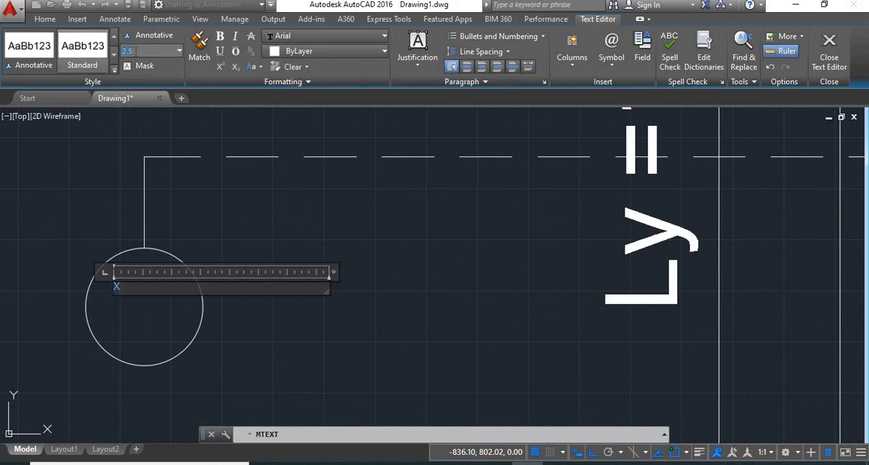
{"action": "key", "text": "Return"}
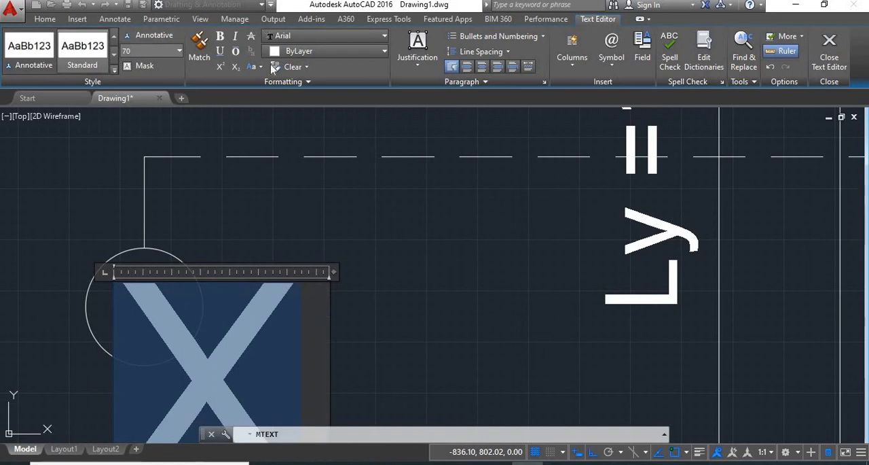
{"action": "left_click", "coordinate": [281, 159]}
- Move the X to the centre of the circle with Ortho turned off
{"action": "scroll", "coordinate": [157, 312], "scroll_direction": "up", "scroll_amount": 2}
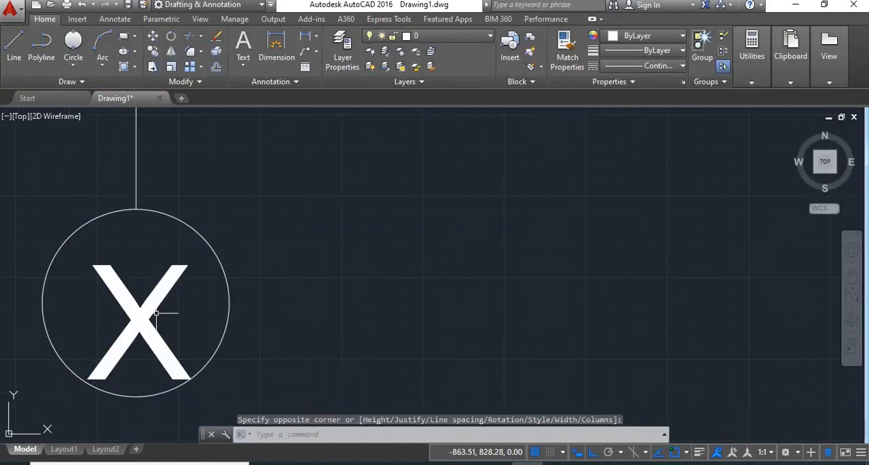
{"action": "mouse_move", "coordinate": [156, 313]}
{"action": "left_mouse_down"}
{"action": "mouse_move", "coordinate": [171, 311]}
{"action": "mouse_move", "coordinate": [136, 305]}
{"action": "mouse_move", "coordinate": [144, 327]}
{"action": "left_mouse_up"}
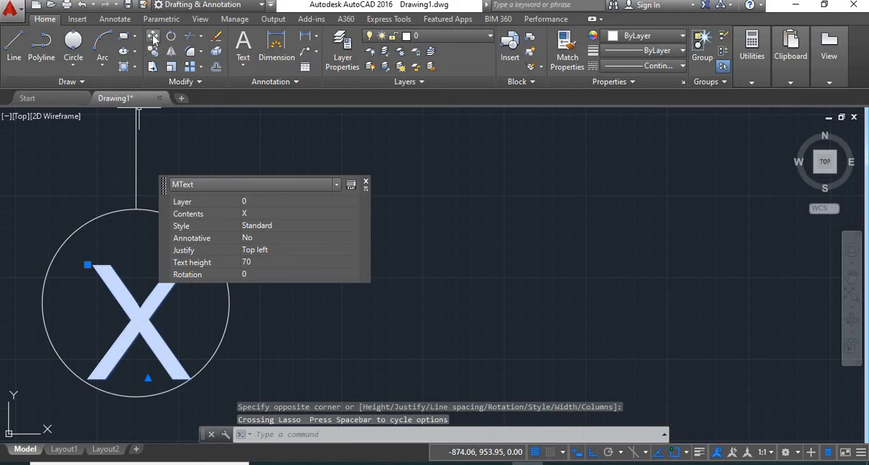
{"action": "left_click", "coordinate": [153, 38]}
{"action": "left_click", "coordinate": [149, 311]}
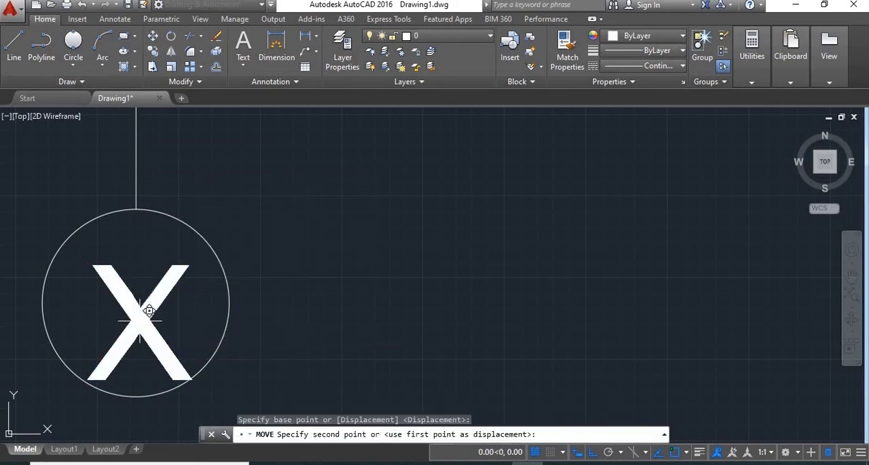
{"action": "left_click", "coordinate": [593, 452]}
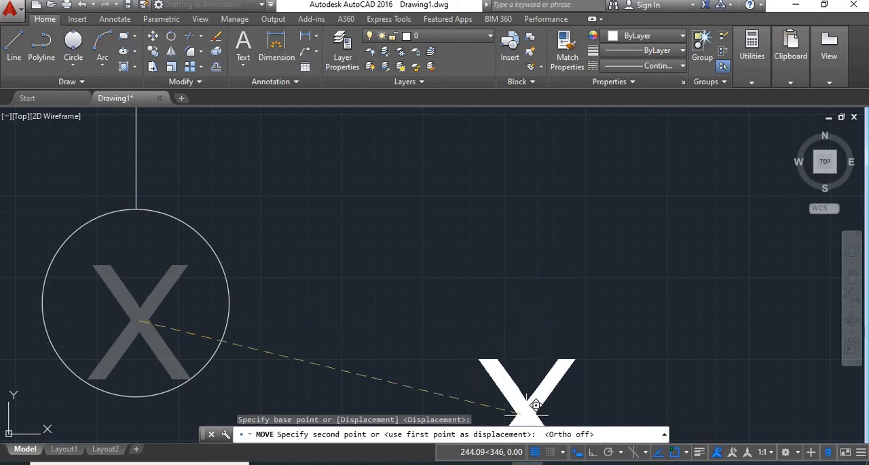
{"action": "left_click", "coordinate": [145, 293]}
{"action": "key", "text": "space"}
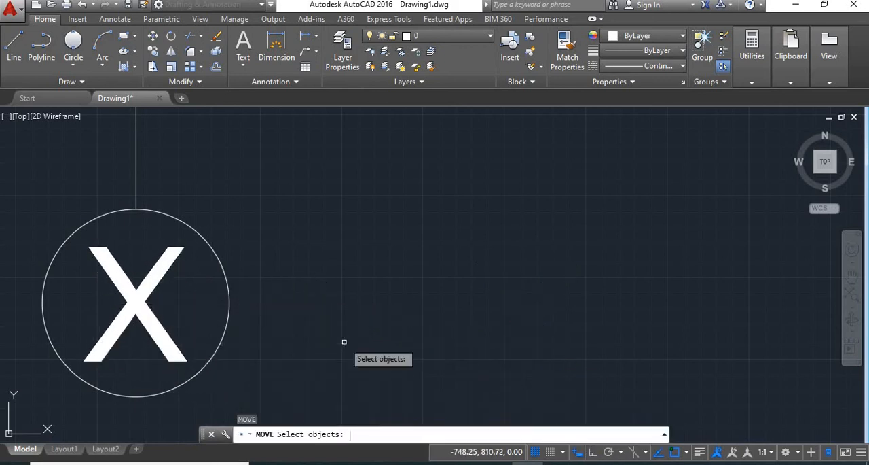
{"action": "scroll", "coordinate": [345, 342], "scroll_direction": "down", "scroll_amount": 4}
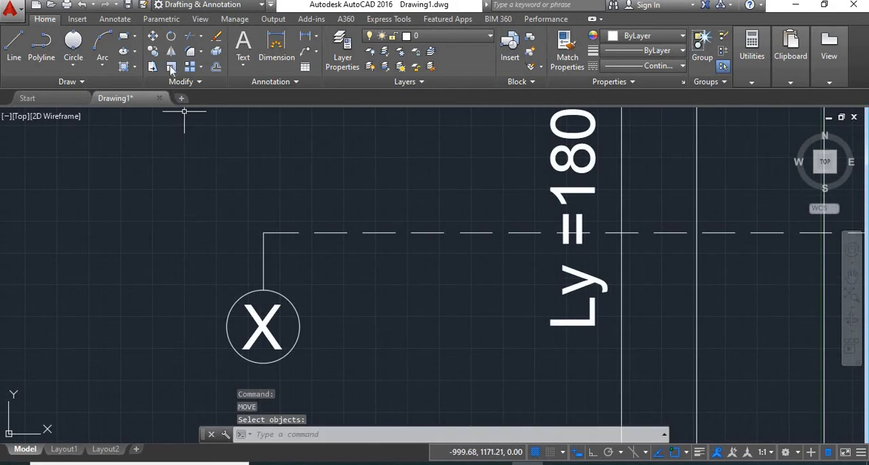
- Copy the circle and its X from the left short line's lower end to the lower end of the right short line
{"action": "left_click", "coordinate": [156, 57]}
{"action": "mouse_move", "coordinate": [320, 299]}
{"action": "left_mouse_down"}
{"action": "mouse_move", "coordinate": [245, 343]}
{"action": "mouse_move", "coordinate": [307, 324]}
{"action": "left_mouse_up"}
{"action": "key", "text": "space"}
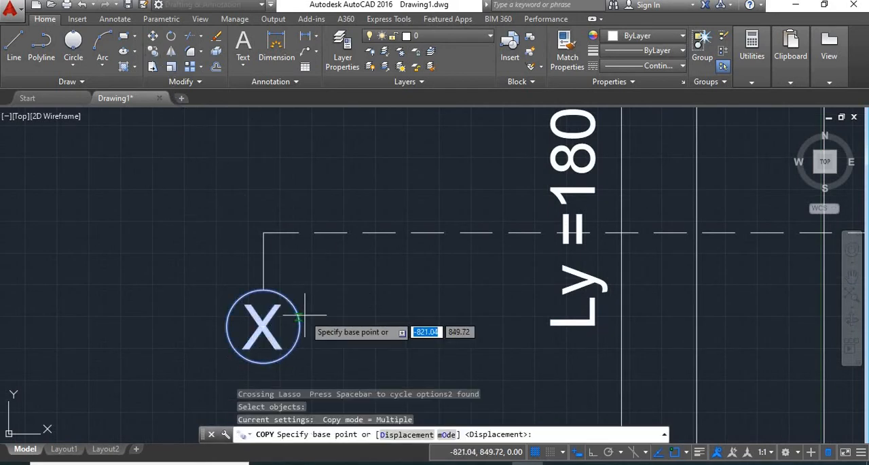
{"action": "left_click", "coordinate": [266, 287]}
{"action": "scroll", "coordinate": [266, 287], "scroll_direction": "down", "scroll_amount": 5}
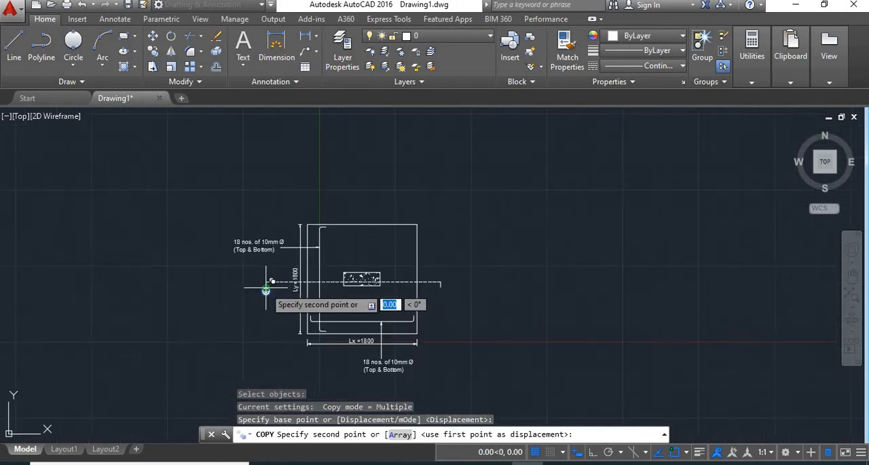
{"action": "scroll", "coordinate": [441, 300], "scroll_direction": "up", "scroll_amount": 3}
{"action": "left_click", "coordinate": [438, 296]}
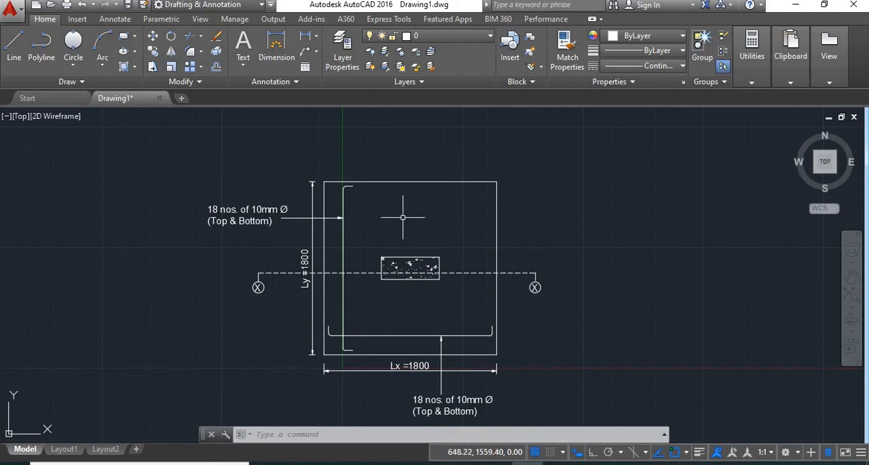
- Draw a horizontal line about 4000 long above the footing plan, with Ortho on, extending past both sides of the footing
{"action": "middle_click_drag", "start_coordinate": [480, 171], "coordinate": [423, 249]}
{"action": "type", "text": "l"}
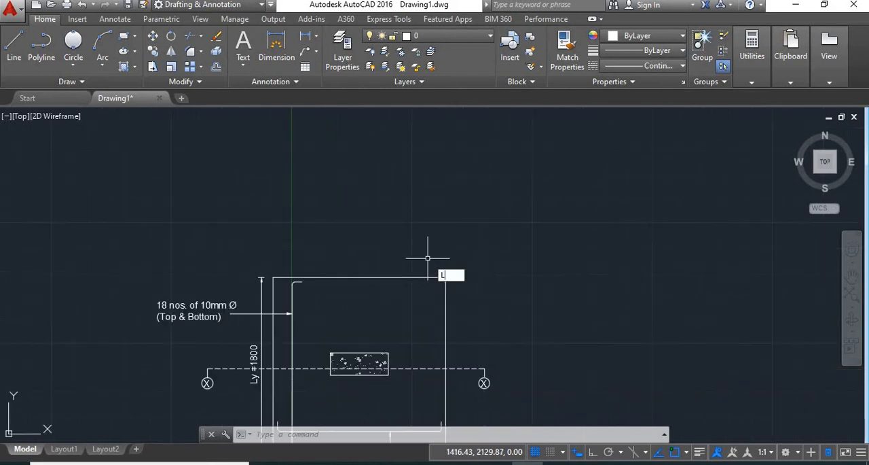
{"action": "key", "text": "Return"}
{"action": "left_click", "coordinate": [166, 210]}
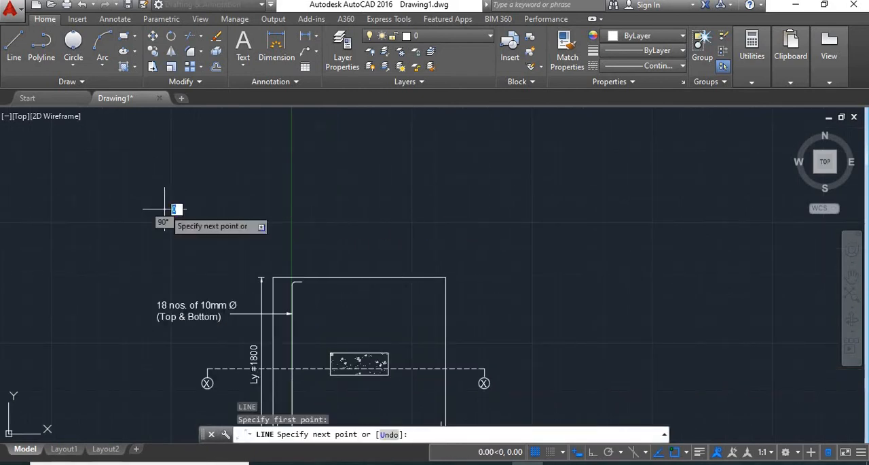
{"action": "left_click", "coordinate": [595, 455]}
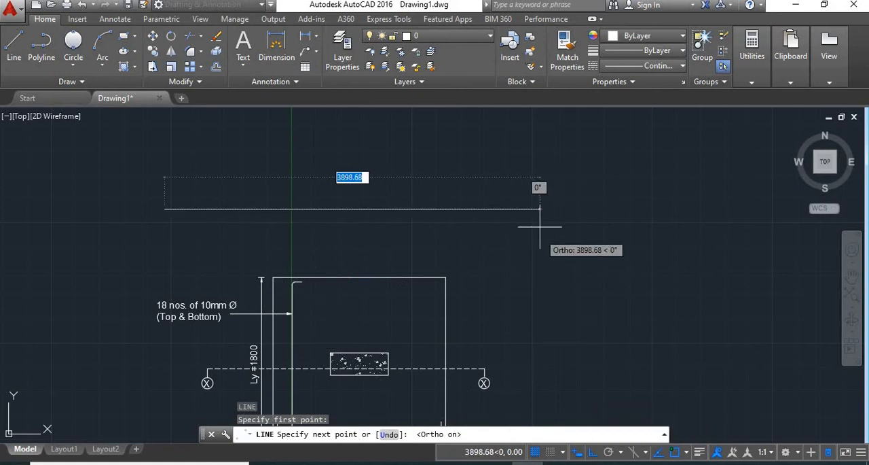
{"action": "left_click", "coordinate": [548, 209]}
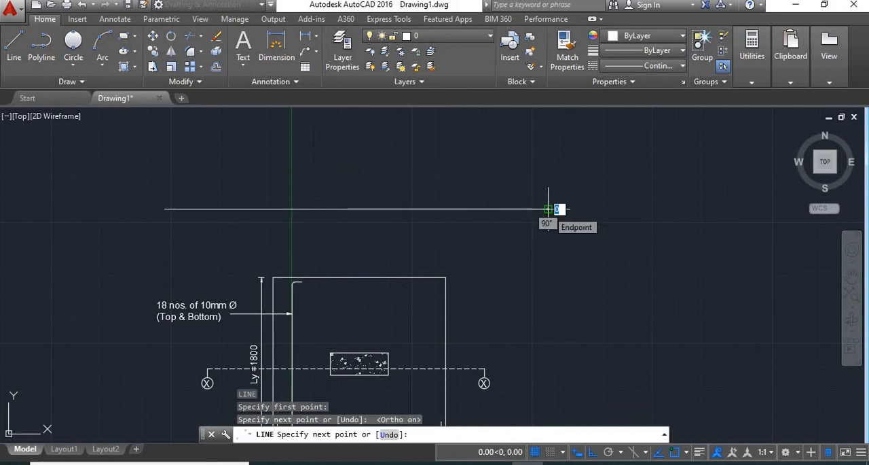
{"action": "key", "text": "Return"}
- Draw vertical construction lines through the footing's left and right edges and through both side edges of the hatched column
{"action": "middle_click_drag", "start_coordinate": [333, 339], "coordinate": [323, 281]}
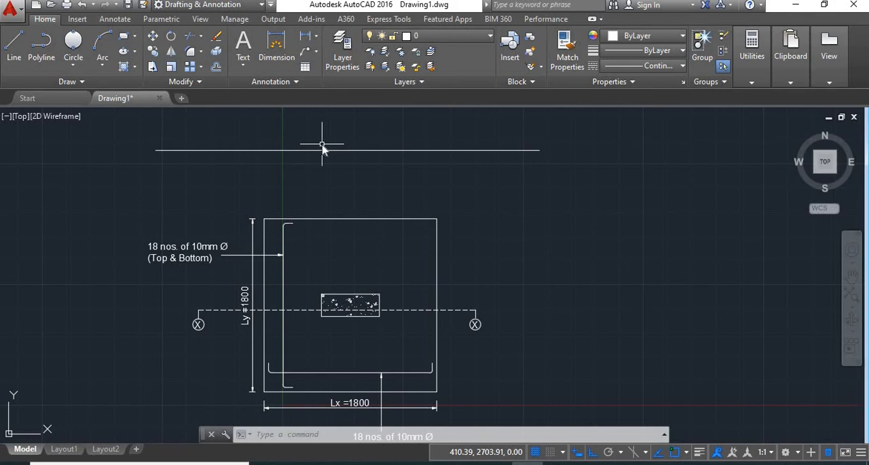
{"action": "key", "text": "Return"}
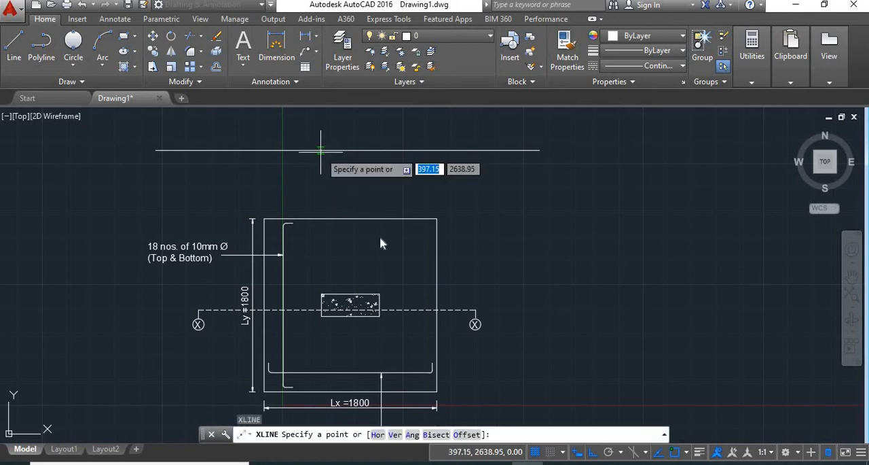
{"action": "left_click", "coordinate": [395, 434]}
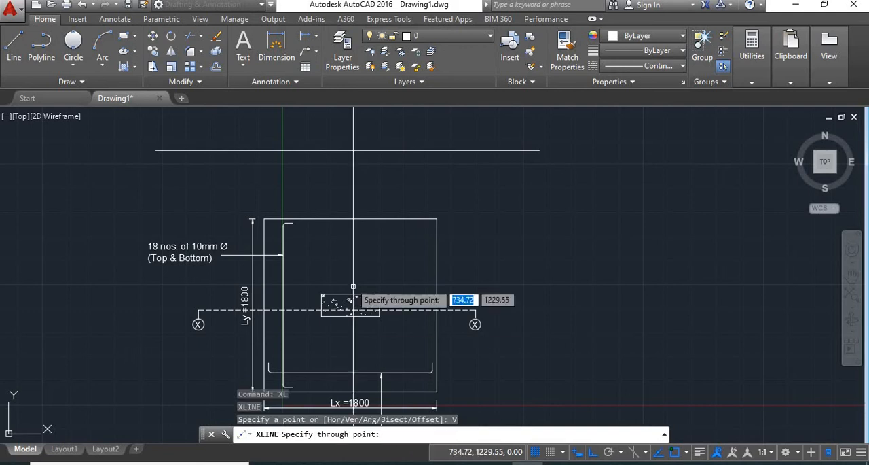
{"action": "left_click", "coordinate": [264, 218]}
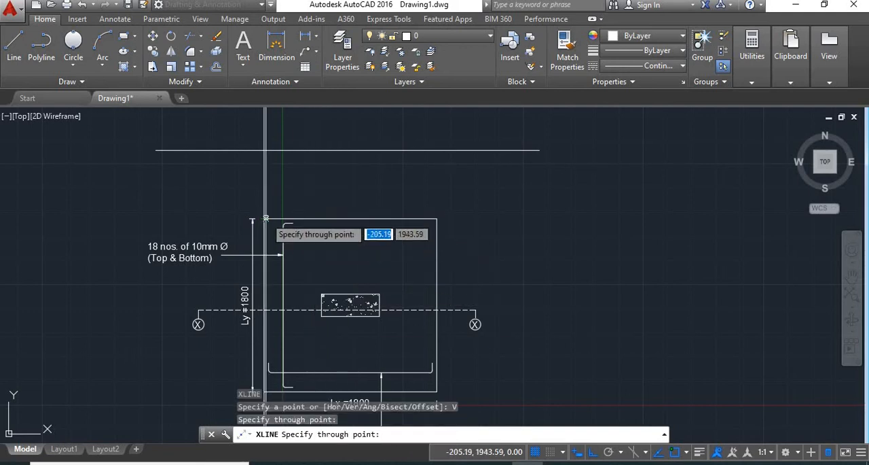
{"action": "left_click", "coordinate": [322, 295]}
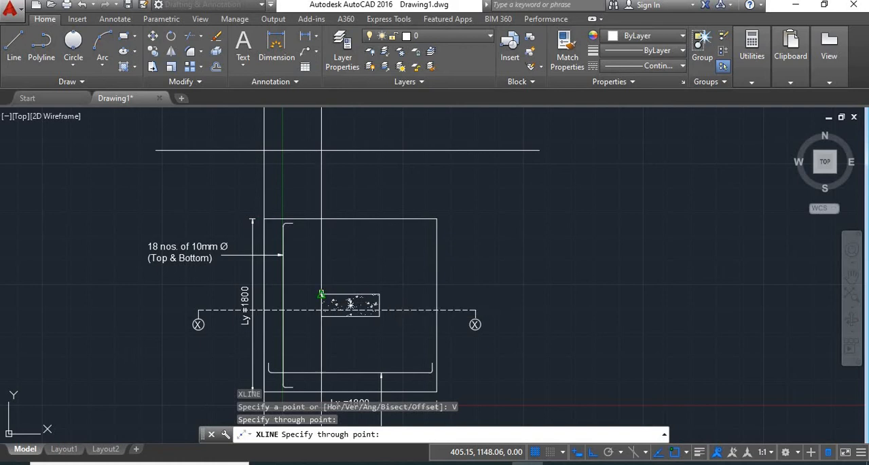
{"action": "left_click", "coordinate": [379, 295]}
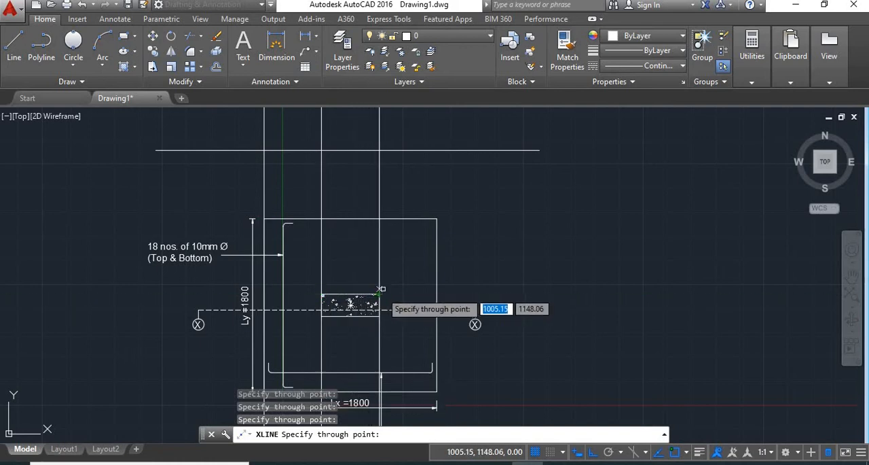
{"action": "left_click", "coordinate": [437, 218]}
{"action": "key", "text": "Return"}
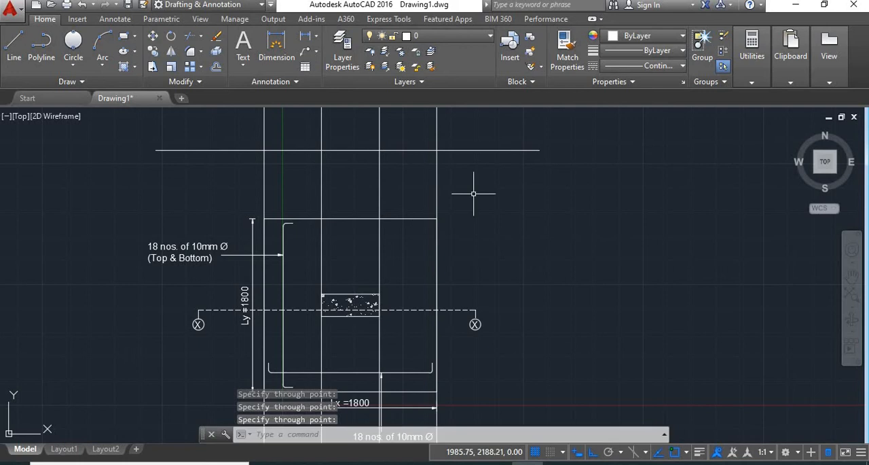
- Offset the horizontal line above the footing plan upward by 500
{"action": "middle_click_drag", "start_coordinate": [466, 188], "coordinate": [460, 330]}
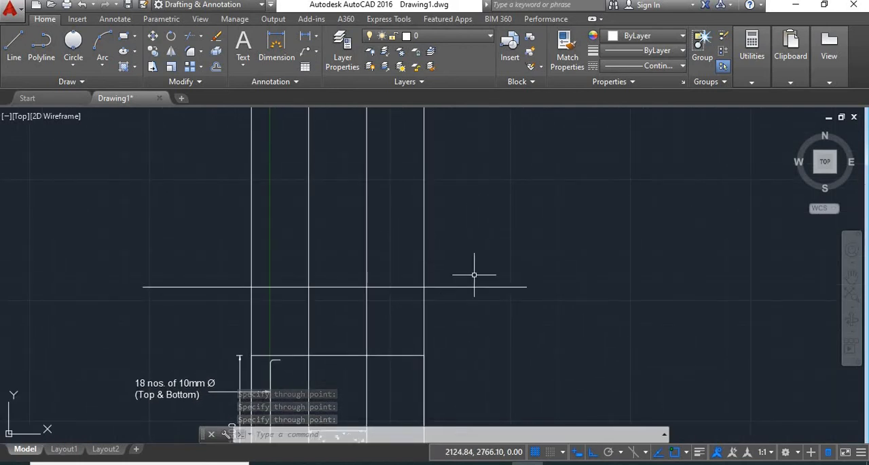
{"action": "type", "text": "o"}
{"action": "key", "text": "Return"}
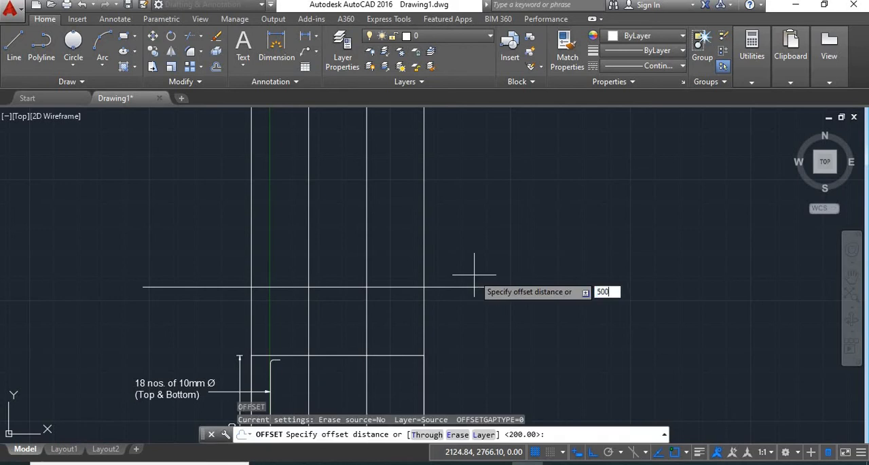
{"action": "key", "text": "Return"}
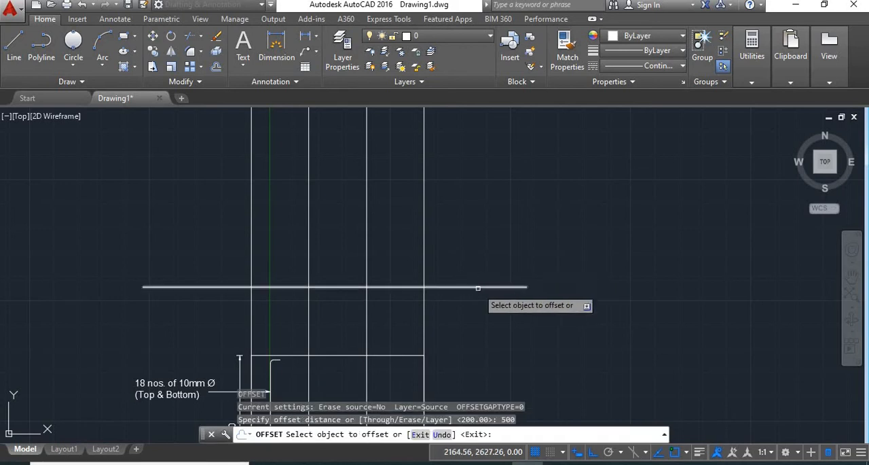
{"action": "left_click", "coordinate": [473, 287]}
{"action": "left_click", "coordinate": [478, 232]}
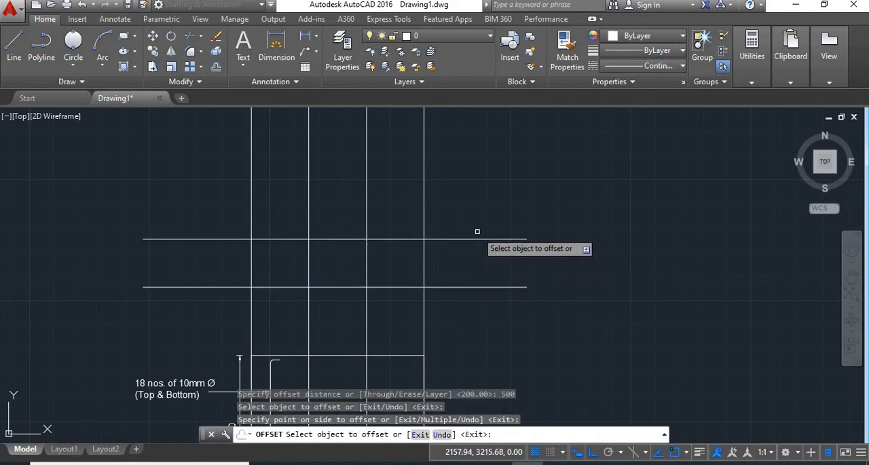
{"action": "key", "text": "Return"}
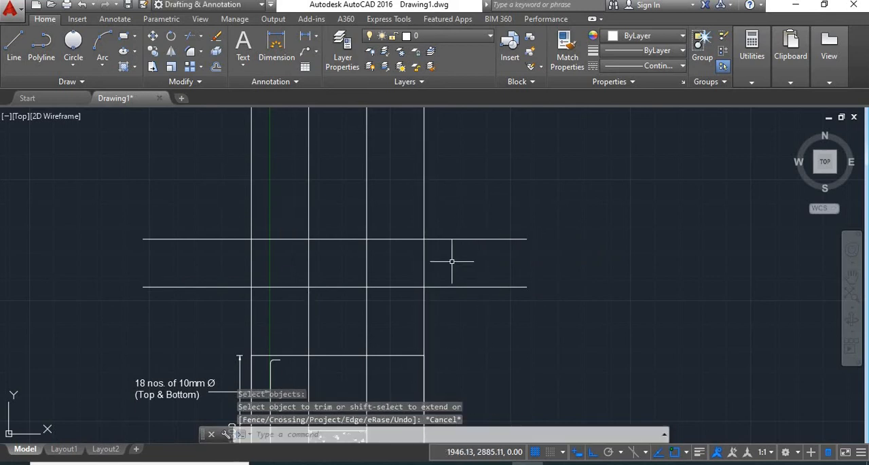
- Trim the outer construction lines above the upper horizontal line, and that line's ends beyond the footing edges
{"action": "type", "text": "TR"}
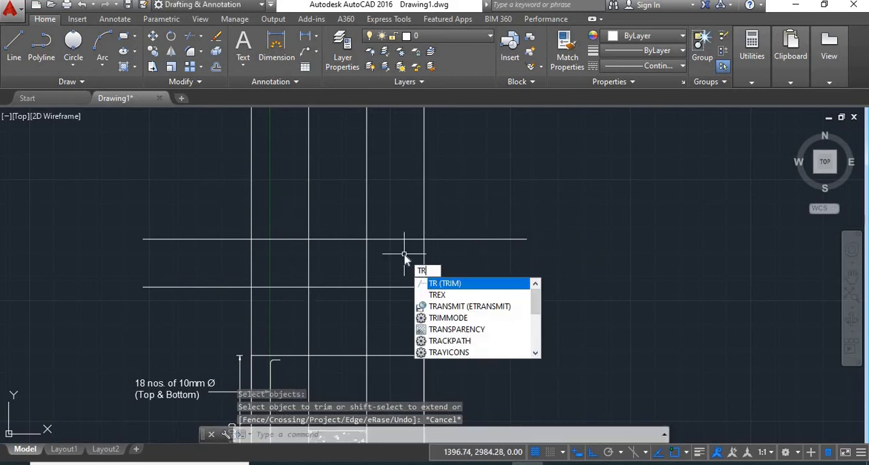
{"action": "key", "text": "Return"}
{"action": "key", "text": "Return"}
{"action": "left_click", "coordinate": [274, 204]}
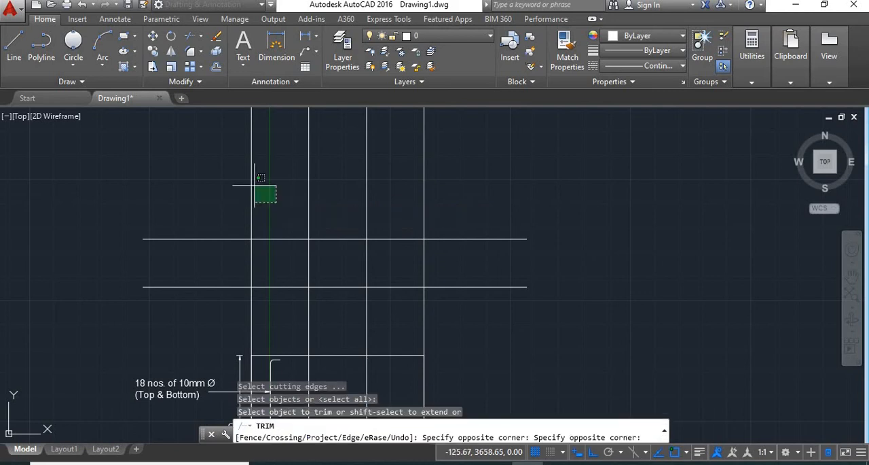
{"action": "left_click", "coordinate": [250, 182]}
{"action": "left_click", "coordinate": [220, 265]}
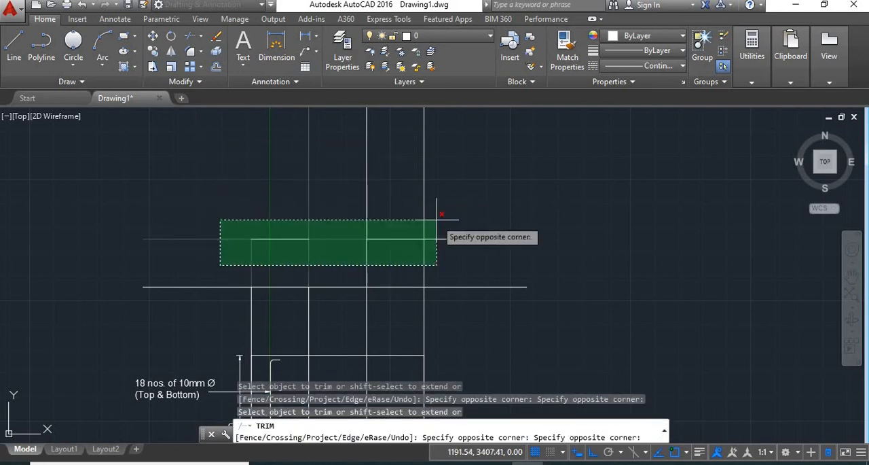
{"action": "left_click", "coordinate": [119, 212]}
{"action": "left_click", "coordinate": [515, 256]}
{"action": "left_click", "coordinate": [465, 206]}
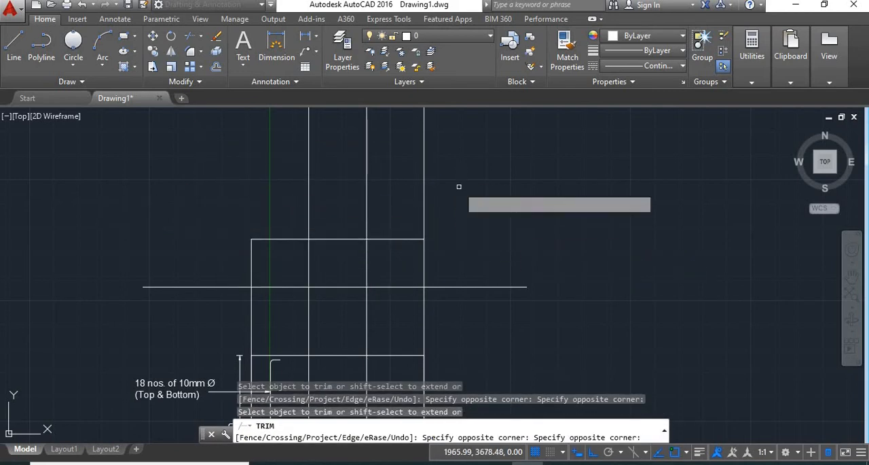
{"action": "left_click", "coordinate": [459, 186]}
{"action": "left_click", "coordinate": [404, 129]}
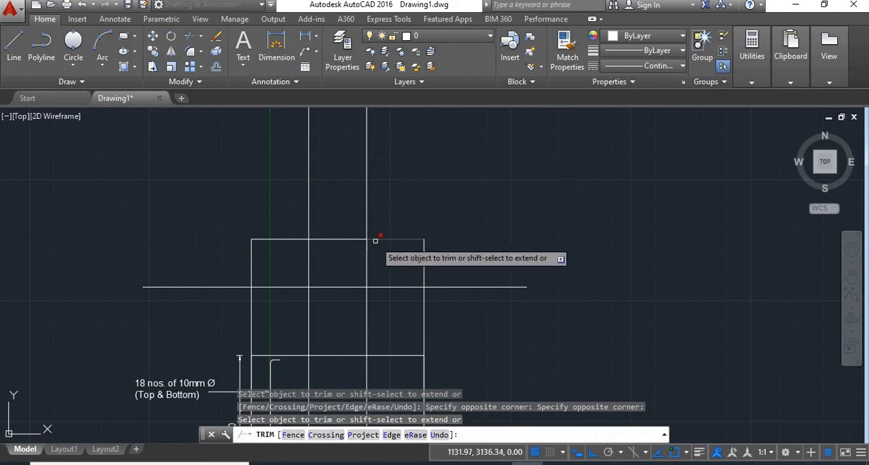
- Trim the construction lines just below the base line and inside the footing section, and the footing's top line between the column edges
{"action": "left_click", "coordinate": [466, 320]}
{"action": "left_click", "coordinate": [142, 302]}
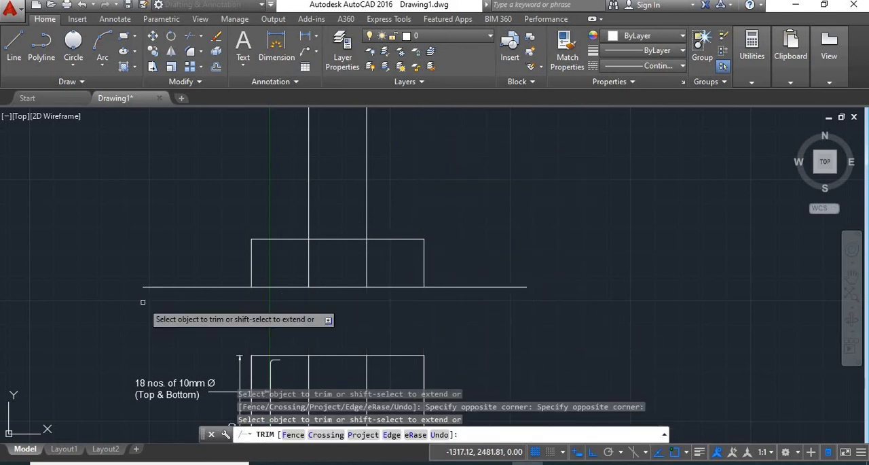
{"action": "left_click", "coordinate": [385, 270]}
{"action": "left_click", "coordinate": [267, 259]}
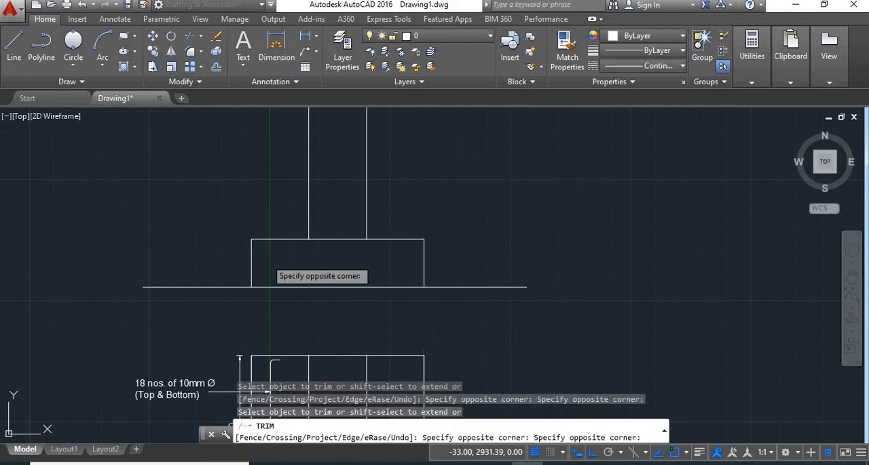
{"action": "left_click", "coordinate": [349, 260]}
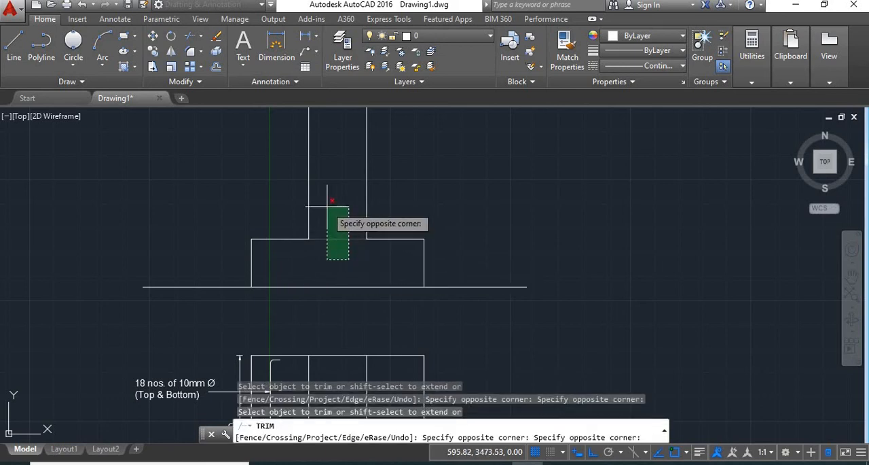
{"action": "left_click", "coordinate": [329, 210]}
{"action": "key", "text": "Return"}
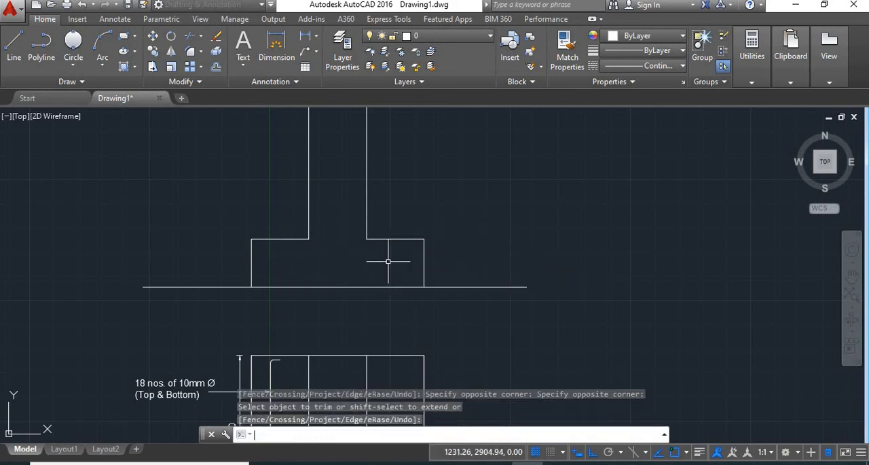
- Delete the leftover vertical construction lines that run through and below the footing plan
{"action": "scroll", "coordinate": [394, 265], "scroll_direction": "down", "scroll_amount": 4}
{"action": "middle_click_drag", "start_coordinate": [404, 305], "coordinate": [414, 181]}
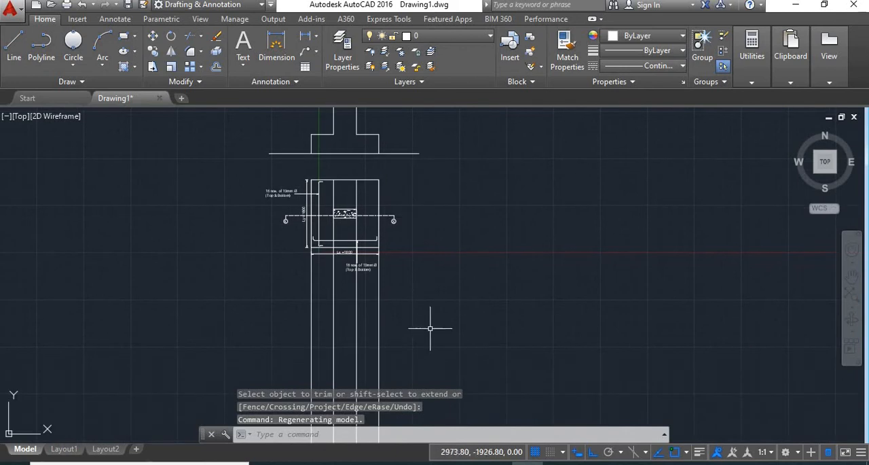
{"action": "mouse_move", "coordinate": [427, 319]}
{"action": "left_mouse_down"}
{"action": "mouse_move", "coordinate": [391, 309]}
{"action": "mouse_move", "coordinate": [200, 323]}
{"action": "left_mouse_up"}
{"action": "key", "text": "Delete"}
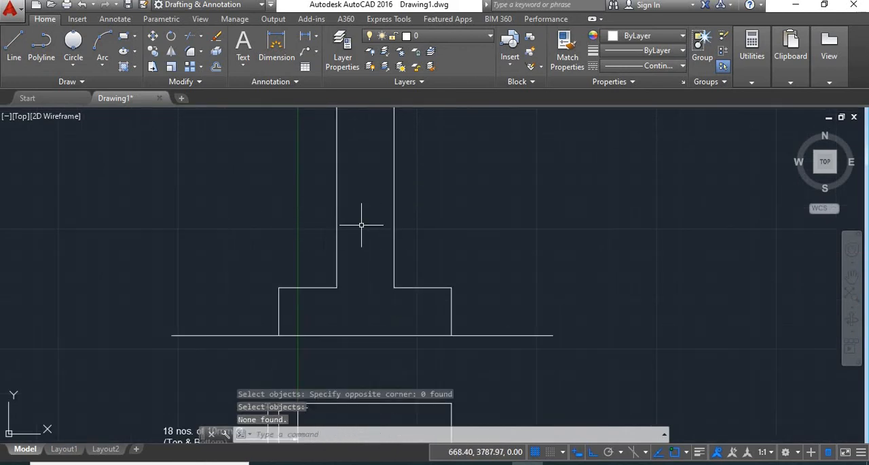
- Draw a horizontal breakline about 1300 long across the column above the footing section, with its break symbol at the middle
{"action": "type", "text": "BREAKLINE"}
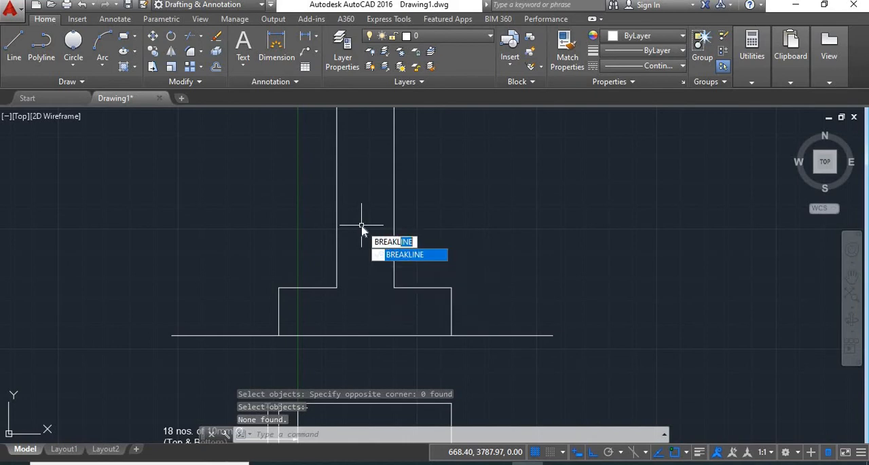
{"action": "key", "text": "Return"}
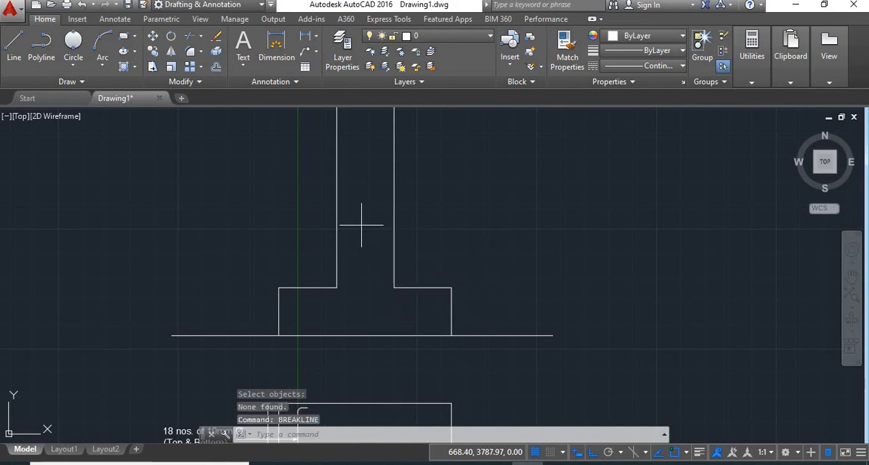
{"action": "left_click", "coordinate": [302, 218]}
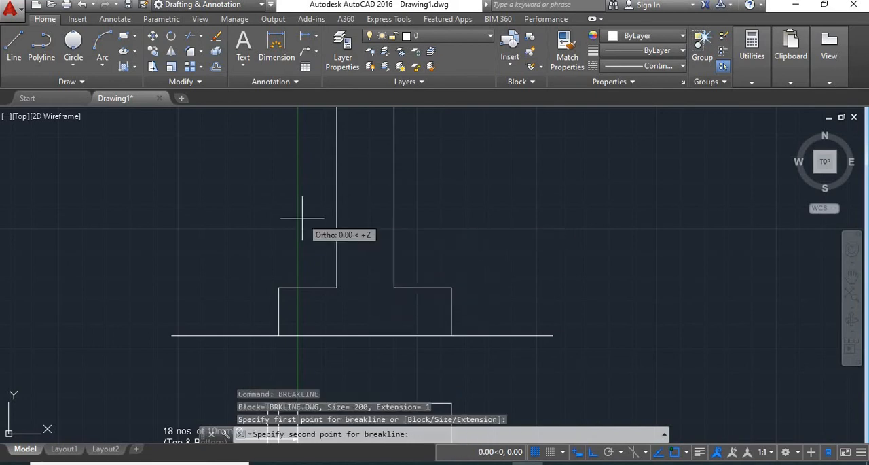
{"action": "left_click", "coordinate": [427, 218]}
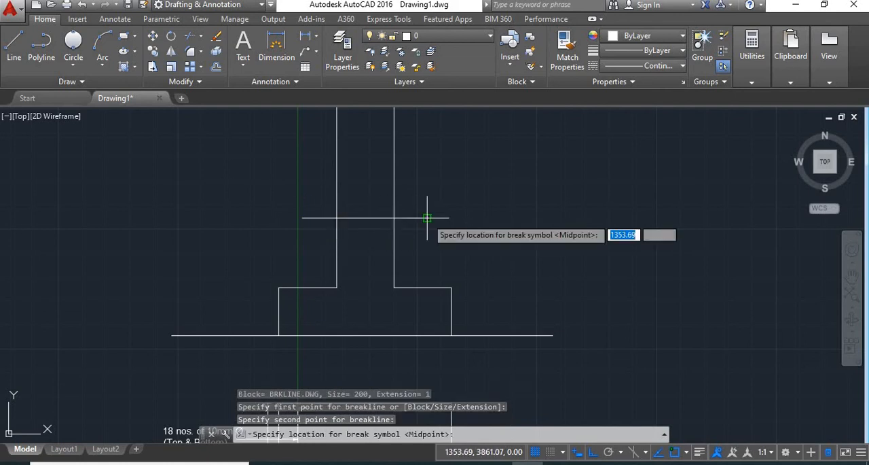
{"action": "left_click", "coordinate": [364, 218]}
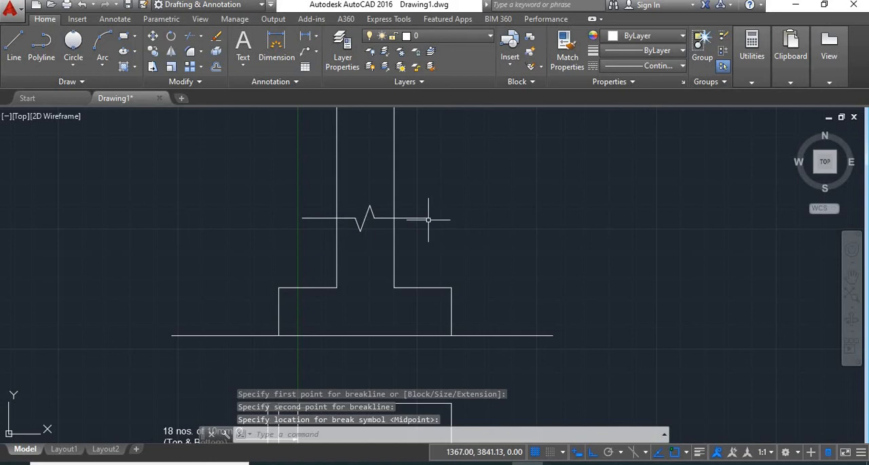
- Trim both column lines above the breakline
{"action": "key", "text": "Return"}
{"action": "key", "text": "Return"}
{"action": "left_click", "coordinate": [415, 176]}
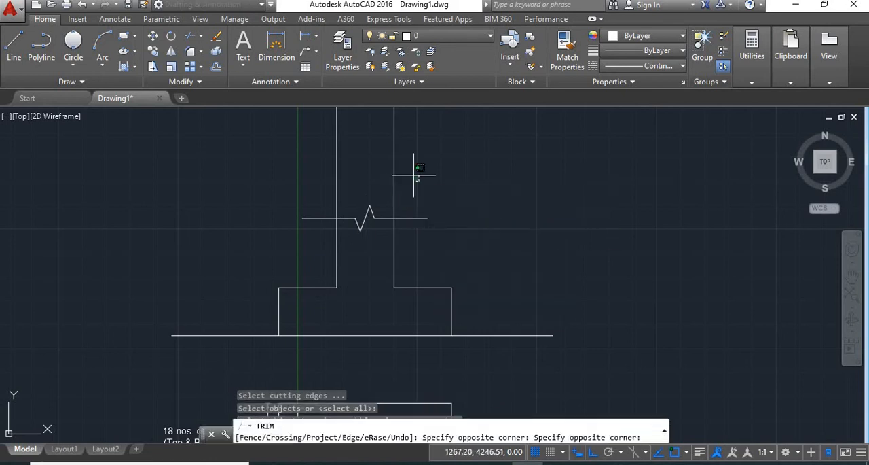
{"action": "left_click", "coordinate": [298, 129]}
{"action": "key", "text": "Escape"}
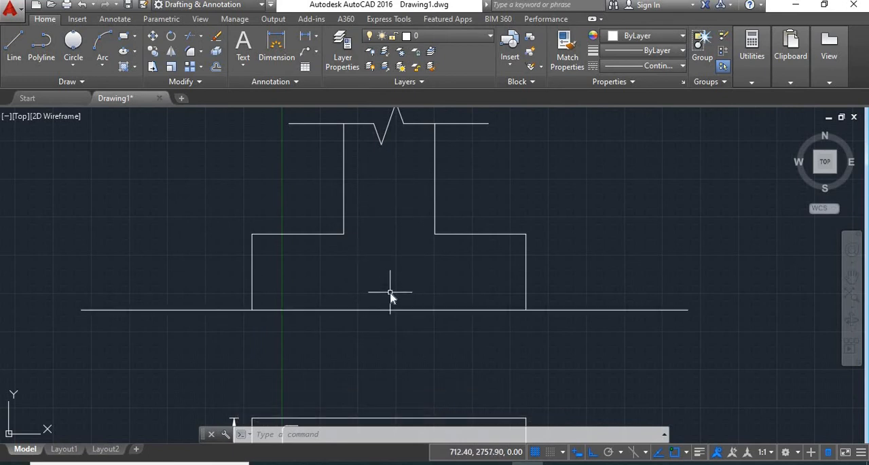
- Offset the footing section's base line upward by 50
{"action": "key", "text": "space"}
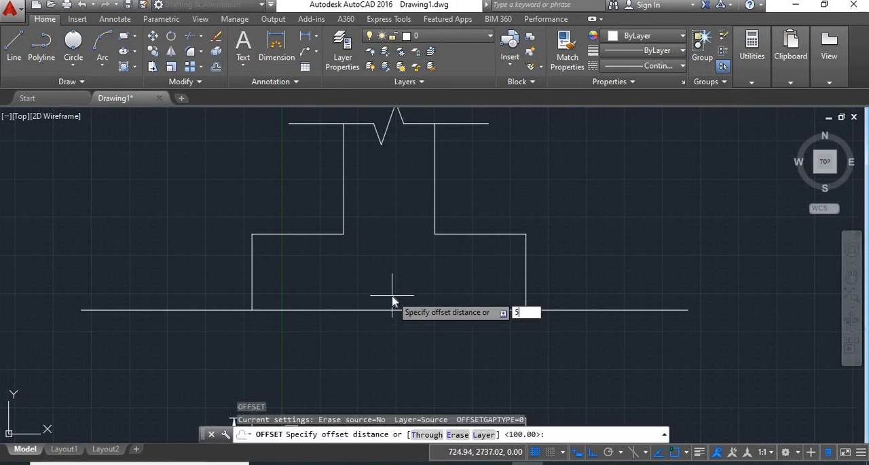
{"action": "key", "text": "Return"}
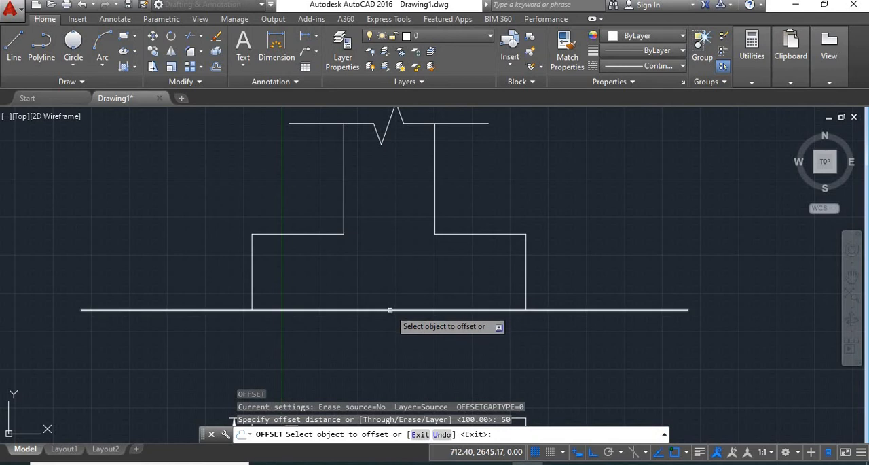
{"action": "left_click", "coordinate": [390, 309]}
{"action": "left_click", "coordinate": [394, 291]}
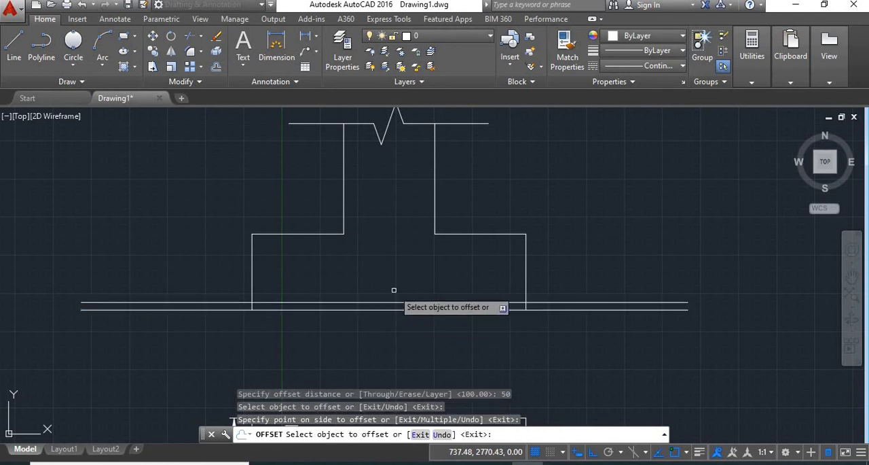
{"action": "key", "text": "Return"}
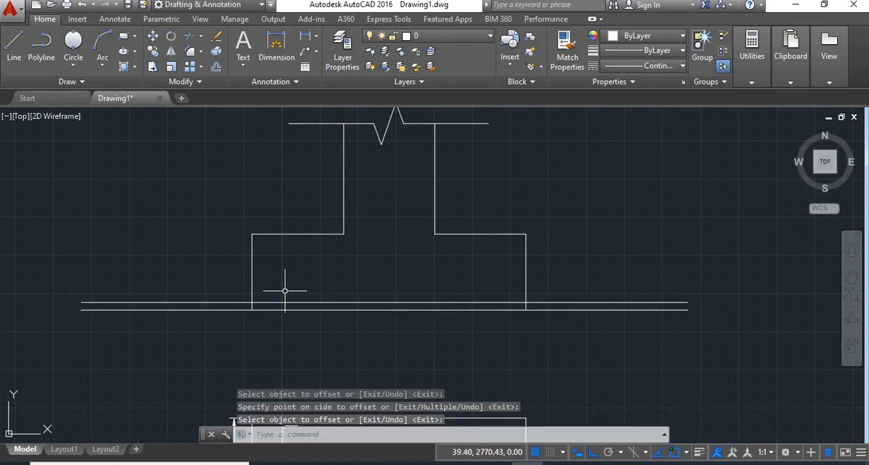
- Trim the offset line where it extends past both sides of the footing section
{"action": "type", "text": "TR"}
{"action": "key", "text": "Return"}
{"action": "key", "text": "Return"}
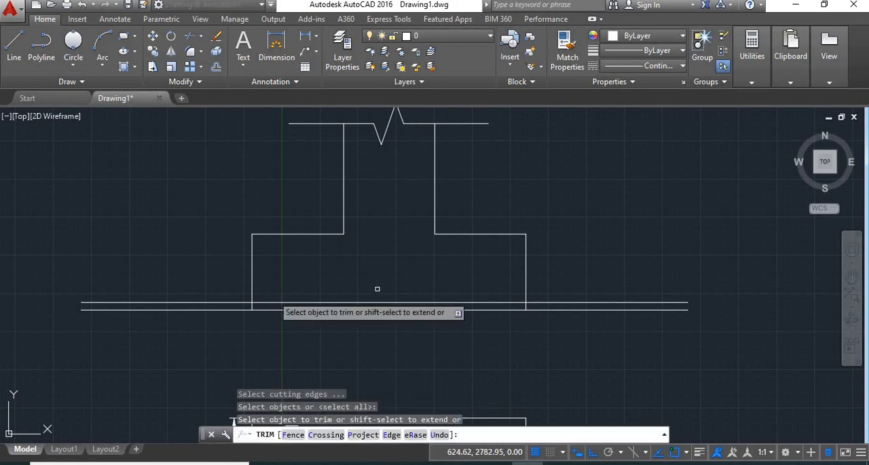
{"action": "left_click", "coordinate": [536, 303]}
{"action": "left_click", "coordinate": [230, 302]}
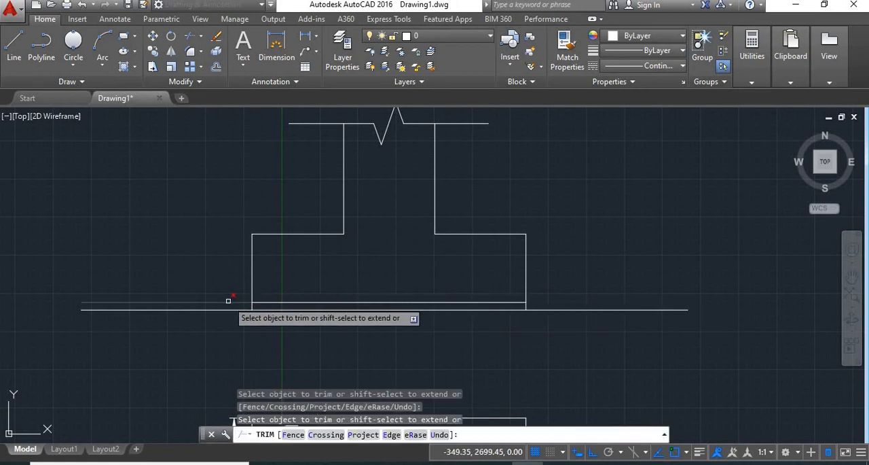
{"action": "key", "text": "Return"}
- Shorten the line above the footing section's base by 50 at each end
{"action": "scroll", "coordinate": [258, 294], "scroll_direction": "up", "scroll_amount": 2}
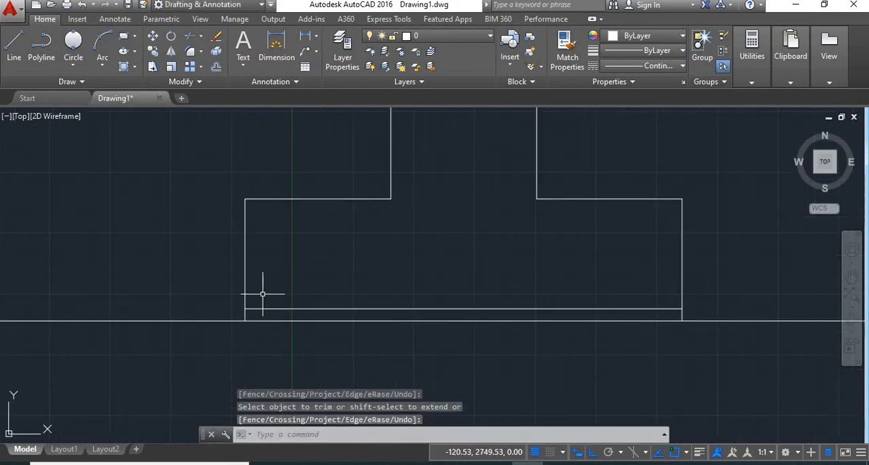
{"action": "middle_click_drag", "start_coordinate": [259, 295], "coordinate": [190, 301]}
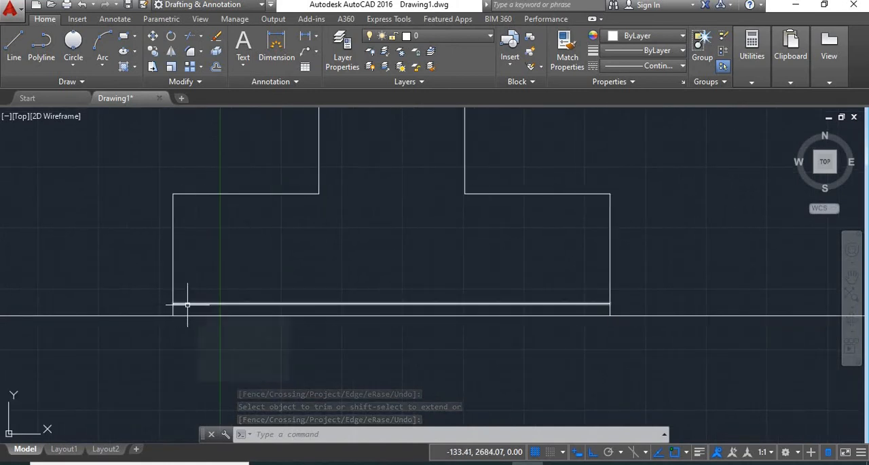
{"action": "left_click", "coordinate": [188, 304]}
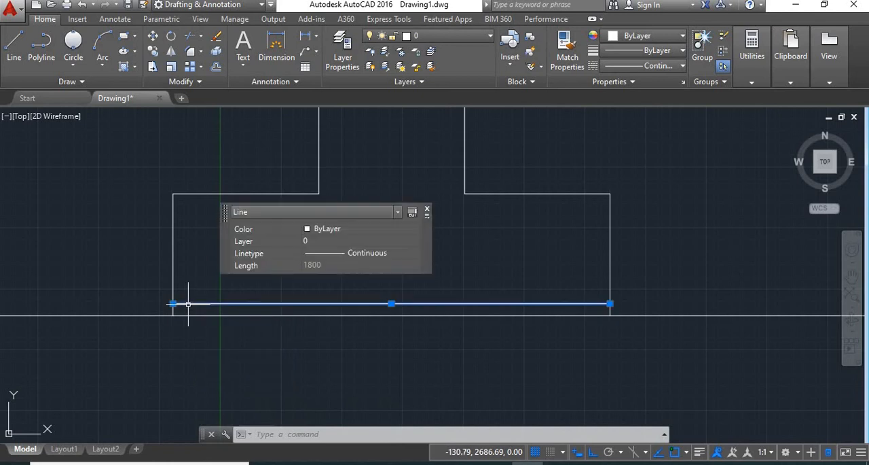
{"action": "left_click", "coordinate": [173, 303]}
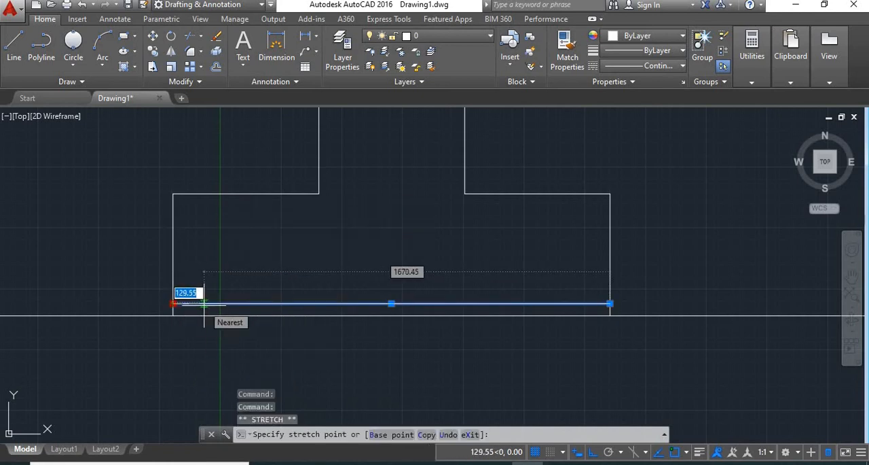
{"action": "type", "text": "50"}
{"action": "key", "text": "Return"}
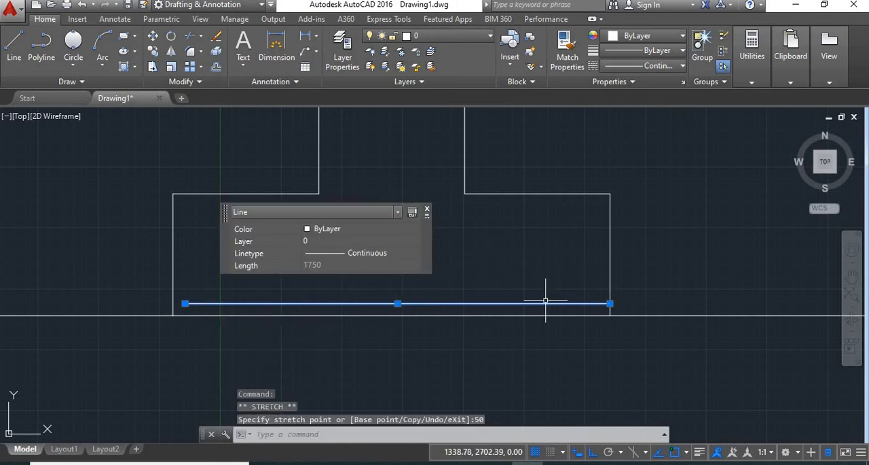
{"action": "left_click", "coordinate": [610, 303]}
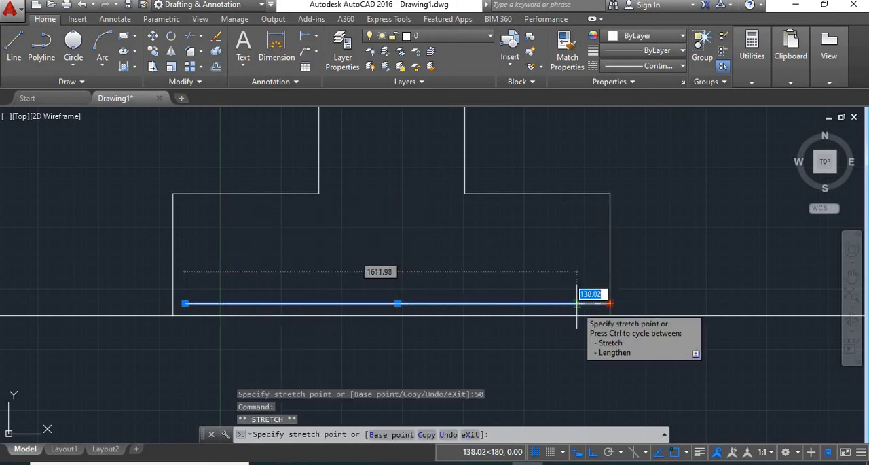
{"action": "type", "text": "50"}
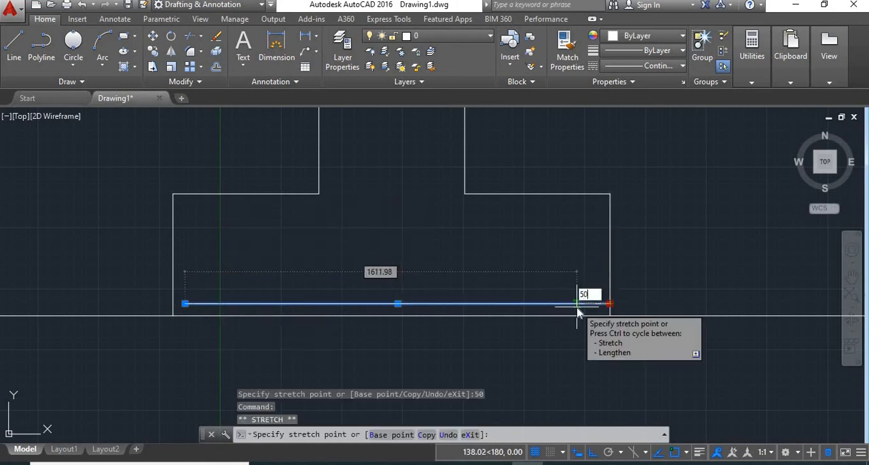
{"action": "key", "text": "Return"}
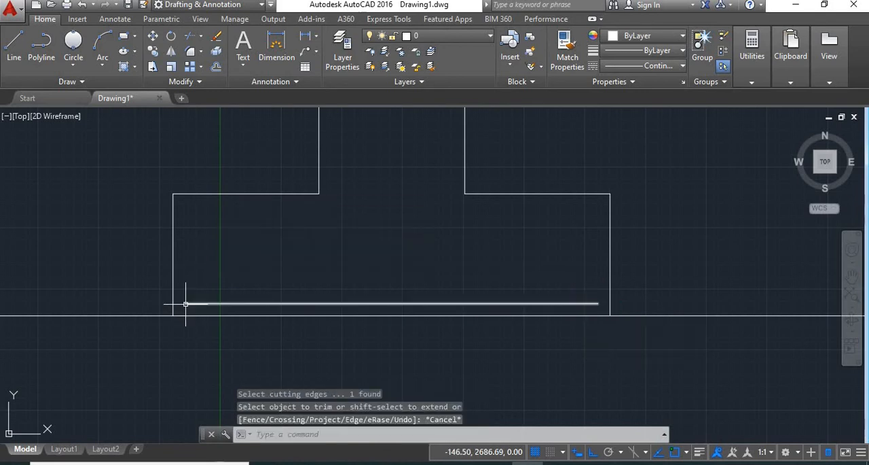
- Draw a 100 long vertical line upward from each end of the bottom reinforcement bar in the footing section
{"action": "type", "text": "l"}
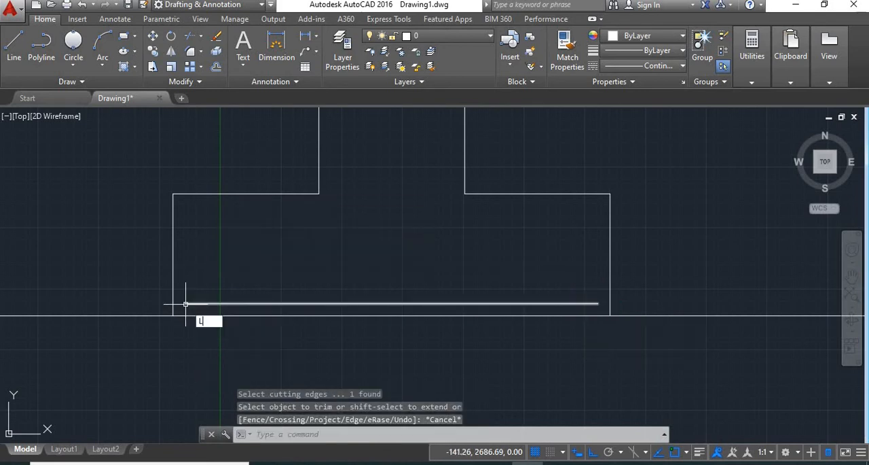
{"action": "key", "text": "Return"}
{"action": "left_click", "coordinate": [186, 303]}
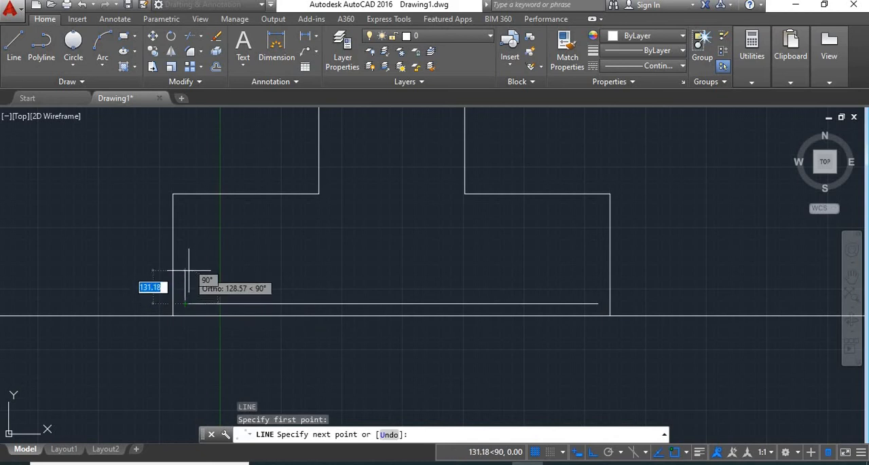
{"action": "type", "text": "100"}
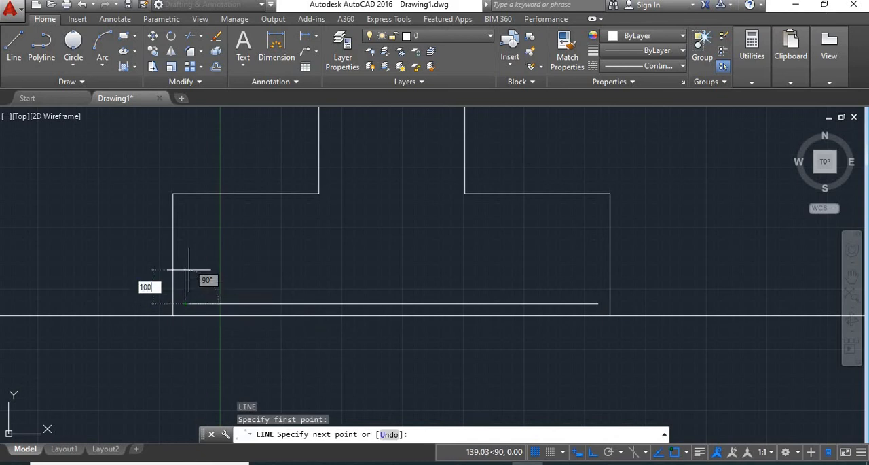
{"action": "key", "text": "Return"}
{"action": "key", "text": "Return"}
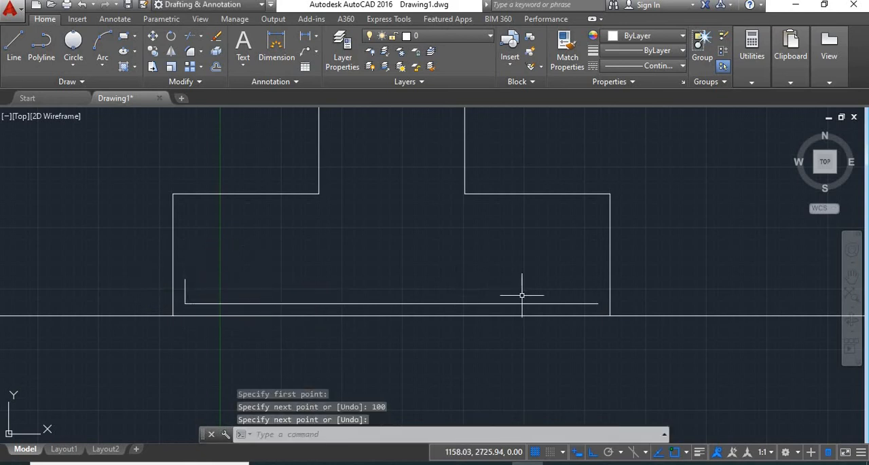
{"action": "key", "text": "Return"}
{"action": "left_click", "coordinate": [598, 303]}
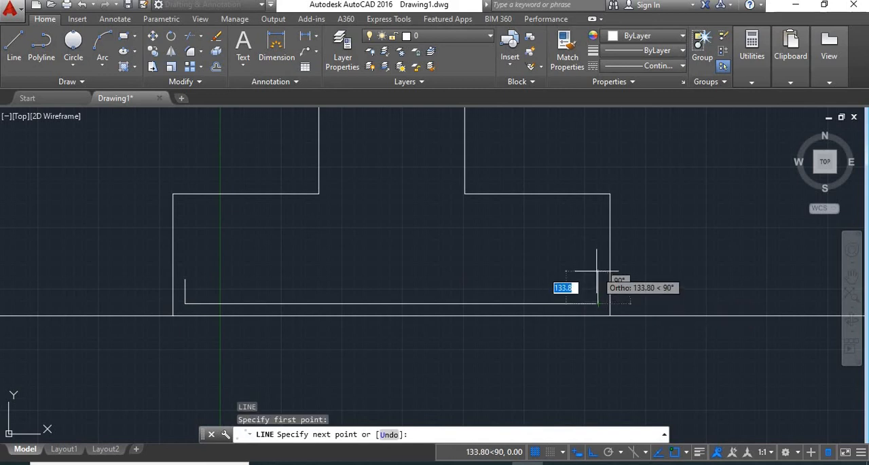
{"action": "type", "text": "10"}
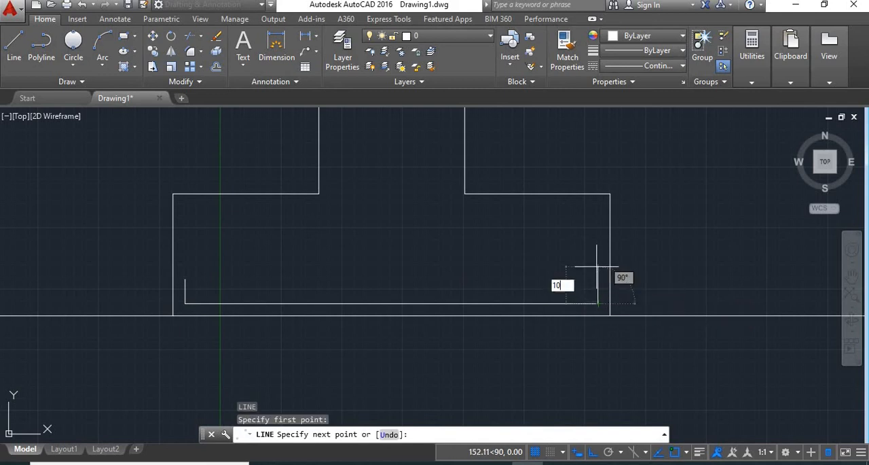
{"action": "key", "text": "Return"}
{"action": "key", "text": "Return"}
- Examine the reinforcement bars and notes in the footing plan against the bar in the section above it
{"action": "middle_click_drag", "start_coordinate": [249, 298], "coordinate": [366, 285]}
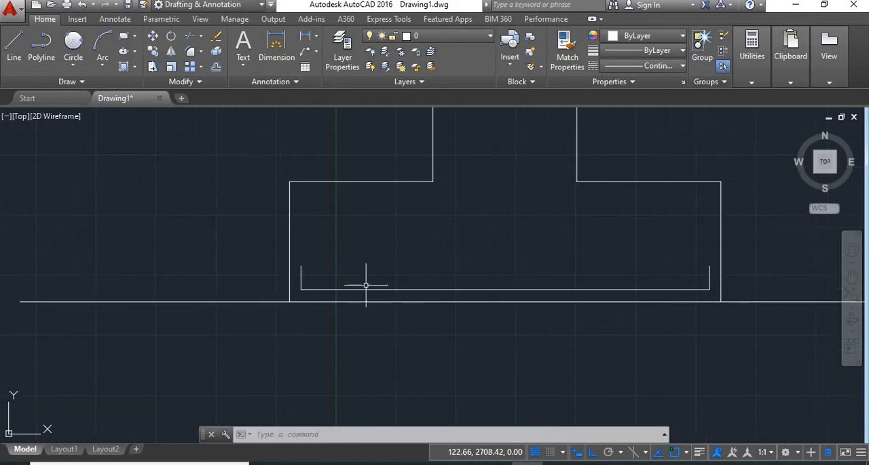
{"action": "middle_click_drag", "start_coordinate": [518, 276], "coordinate": [428, 231]}
{"action": "scroll", "coordinate": [427, 231], "scroll_direction": "down", "scroll_amount": 5}
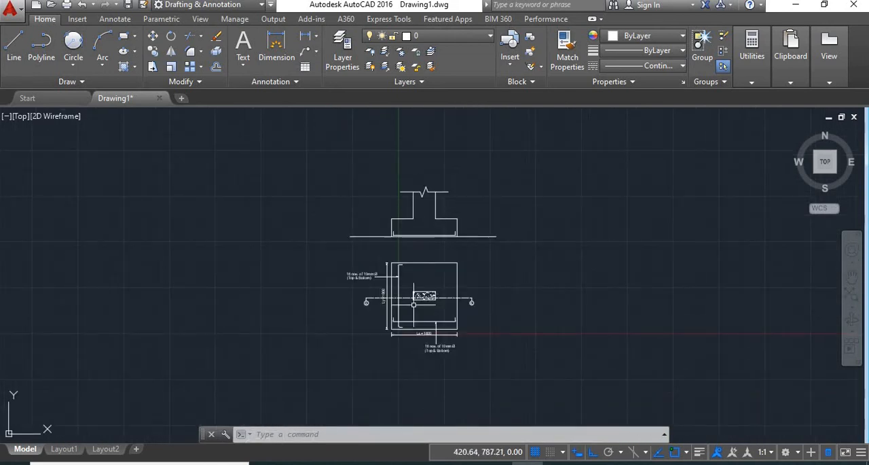
{"action": "scroll", "coordinate": [411, 322], "scroll_direction": "up", "scroll_amount": 2}
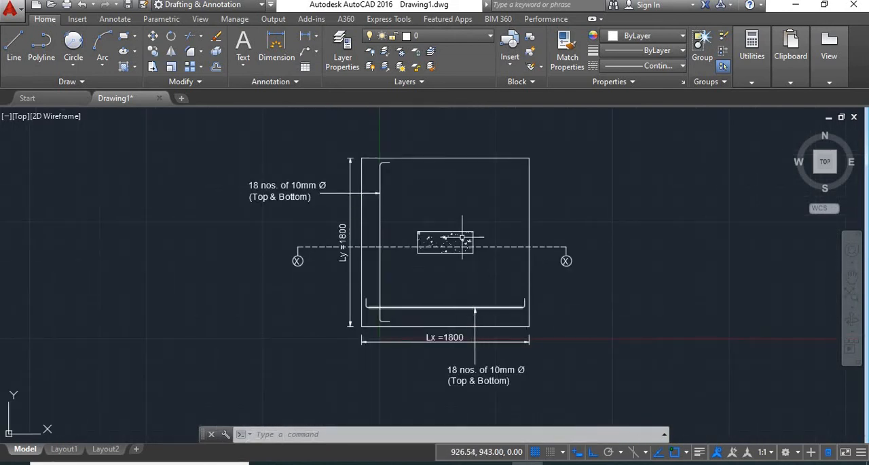
{"action": "middle_click_drag", "start_coordinate": [452, 197], "coordinate": [453, 349]}
{"action": "middle_click_drag", "start_coordinate": [401, 367], "coordinate": [397, 317]}
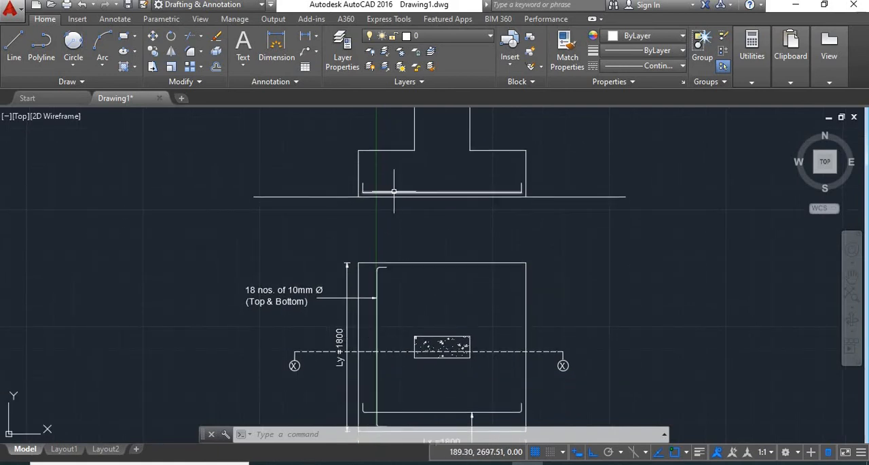
{"action": "middle_click_drag", "start_coordinate": [364, 185], "coordinate": [359, 232]}
{"action": "scroll", "coordinate": [360, 231], "scroll_direction": "up", "scroll_amount": 4}
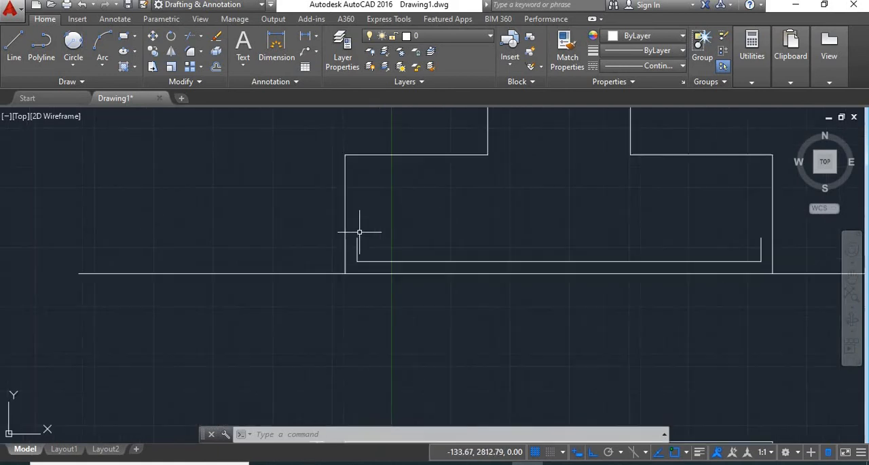
- Draw a circle of radius 25 tangent to the left hook and the bottom bar in the footing section
{"action": "left_click", "coordinate": [74, 66]}
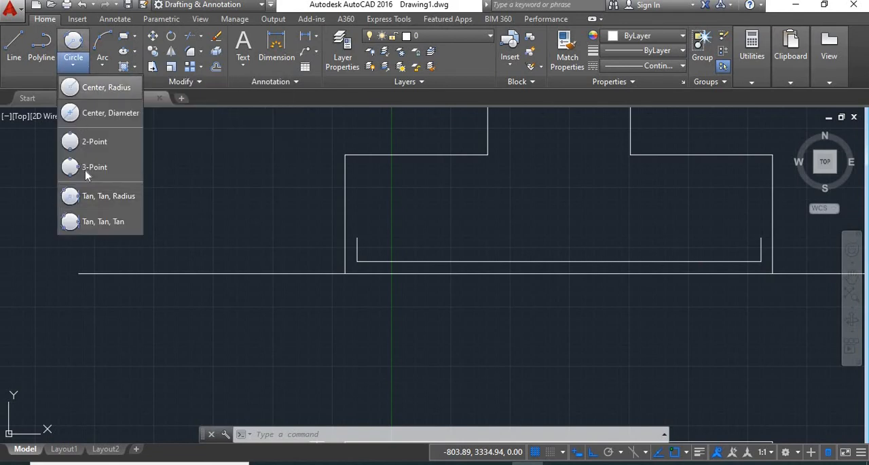
{"action": "left_click", "coordinate": [104, 197]}
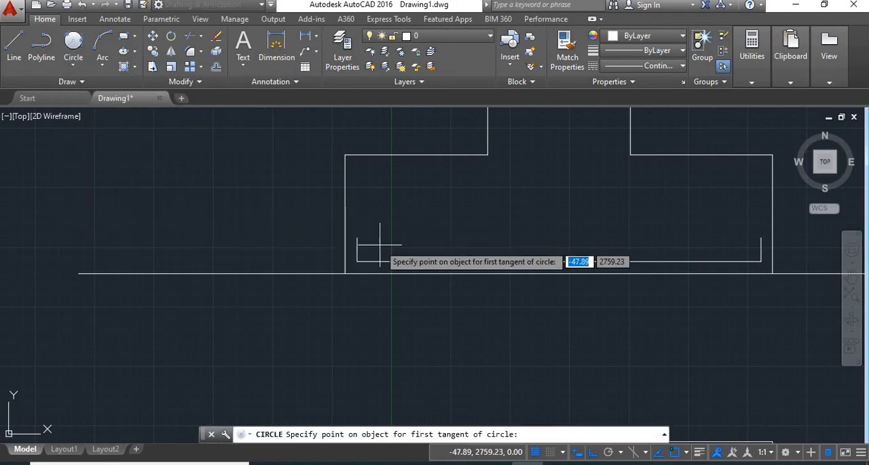
{"action": "middle_click_drag", "start_coordinate": [395, 255], "coordinate": [291, 194]}
{"action": "scroll", "coordinate": [291, 194], "scroll_direction": "up", "scroll_amount": 5}
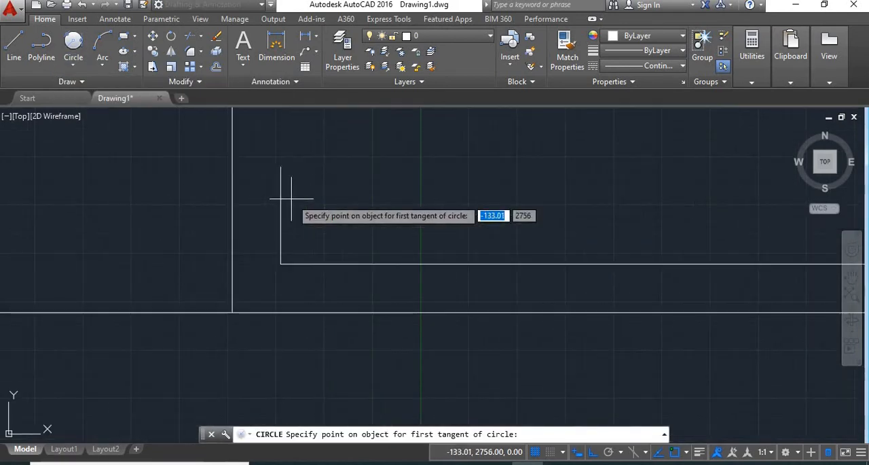
{"action": "left_click", "coordinate": [284, 230]}
{"action": "left_click", "coordinate": [305, 252]}
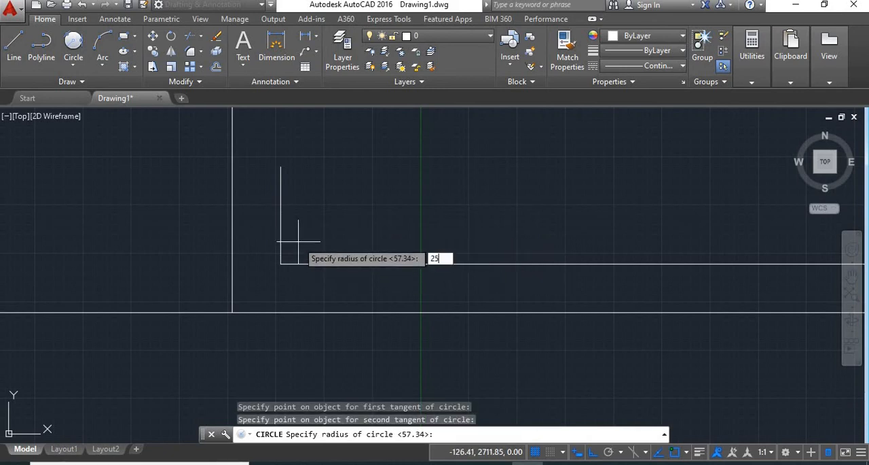
{"action": "type", "text": "25"}
{"action": "key", "text": "Return"}
{"action": "scroll", "coordinate": [265, 289], "scroll_direction": "down", "scroll_amount": 3}
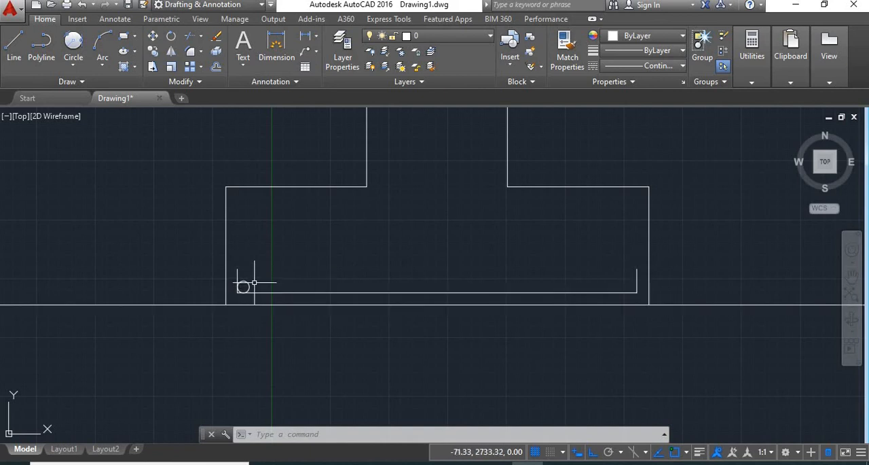
- Fill the circle at the bar's left corner with a SOLID hatch
{"action": "scroll", "coordinate": [245, 290], "scroll_direction": "up", "scroll_amount": 4}
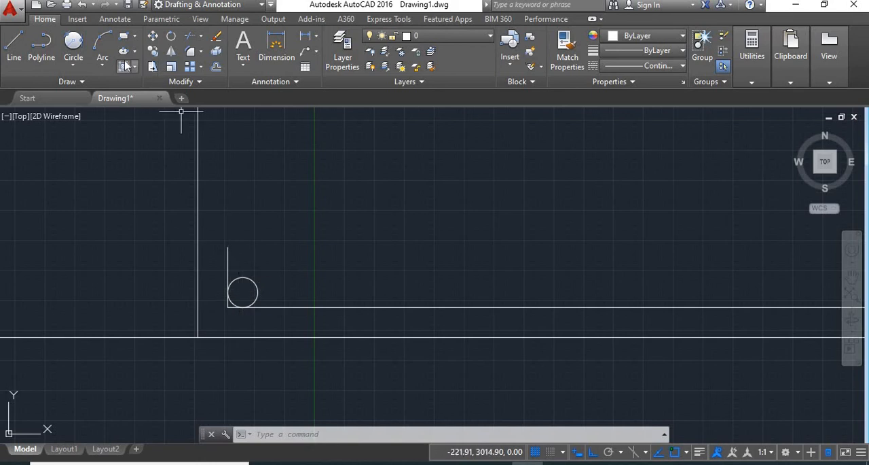
{"action": "left_click", "coordinate": [201, 141]}
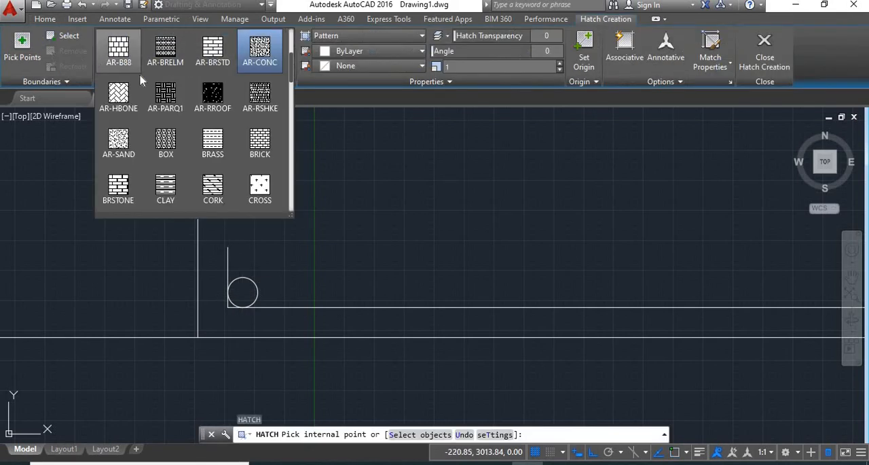
{"action": "scroll", "coordinate": [194, 90], "scroll_direction": "up", "scroll_amount": 3}
{"action": "left_click", "coordinate": [119, 54]}
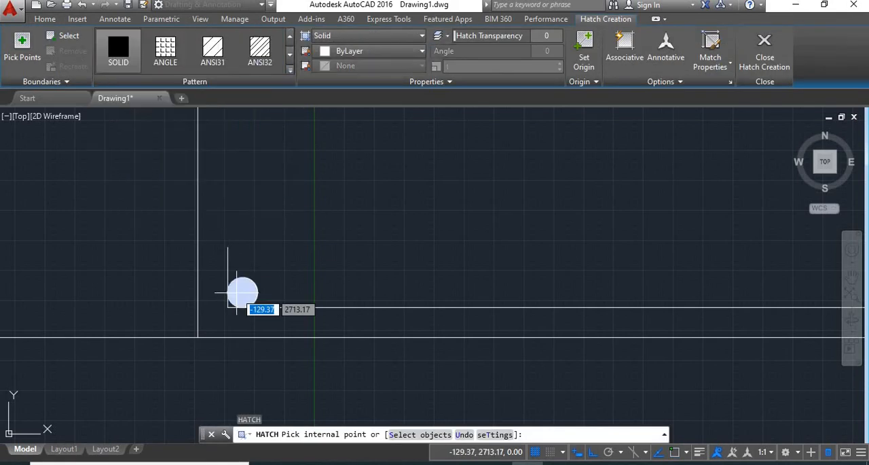
{"action": "left_click", "coordinate": [242, 292]}
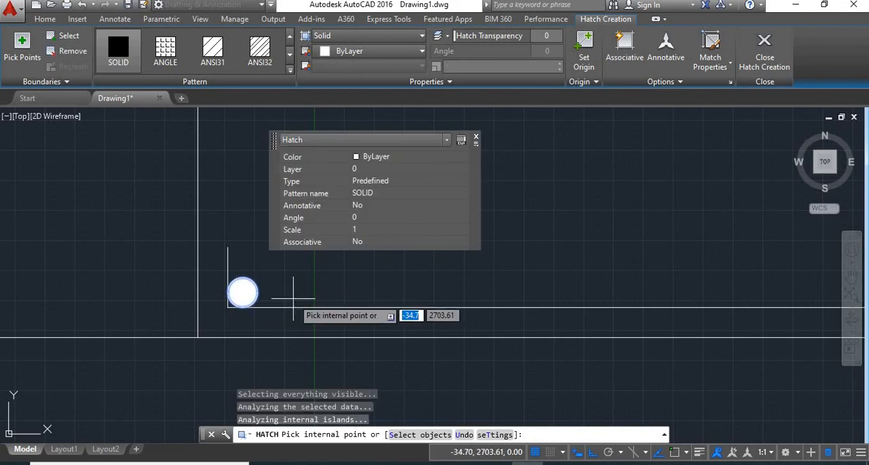
{"action": "key", "text": "Return"}
- Copy the solid-filled circle as a fitted array of 18 items along the bottom bar, ending tangent to the right hook
{"action": "scroll", "coordinate": [293, 298], "scroll_direction": "down", "scroll_amount": 2}
{"action": "middle_click_drag", "start_coordinate": [365, 312], "coordinate": [271, 307]}
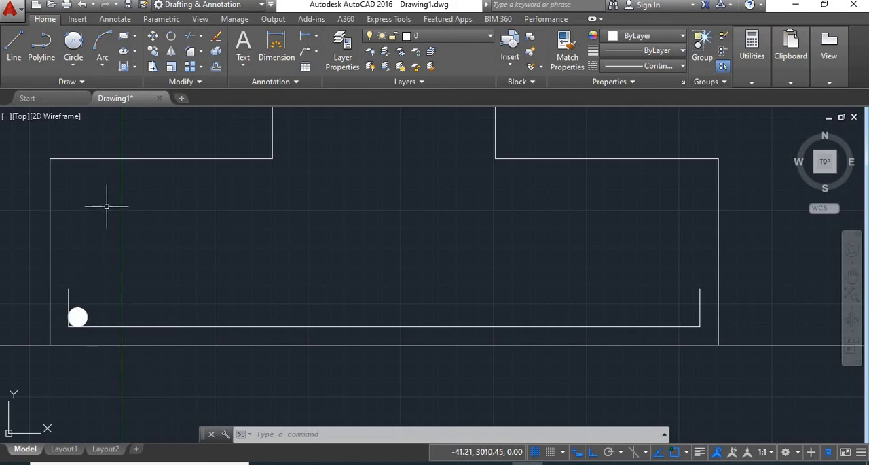
{"action": "type", "text": "CO"}
{"action": "key", "text": "Return"}
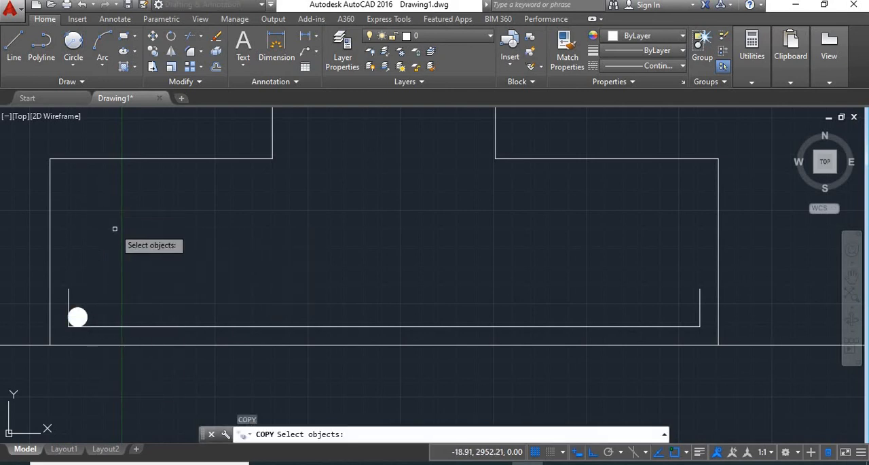
{"action": "left_click_drag", "start_coordinate": [112, 288], "coordinate": [81, 314]}
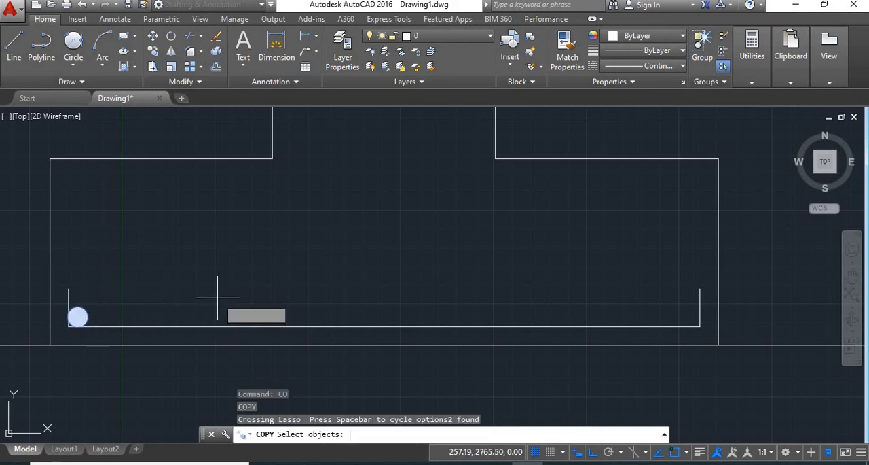
{"action": "key", "text": "Return"}
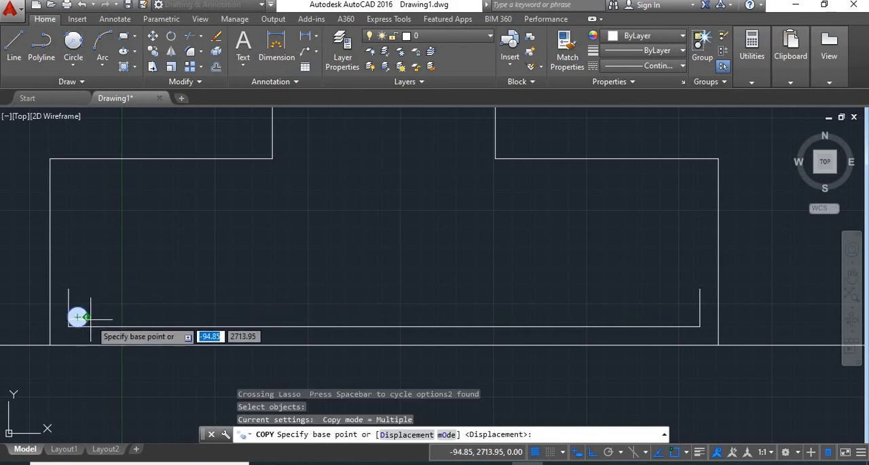
{"action": "scroll", "coordinate": [78, 316], "scroll_direction": "up", "scroll_amount": 3}
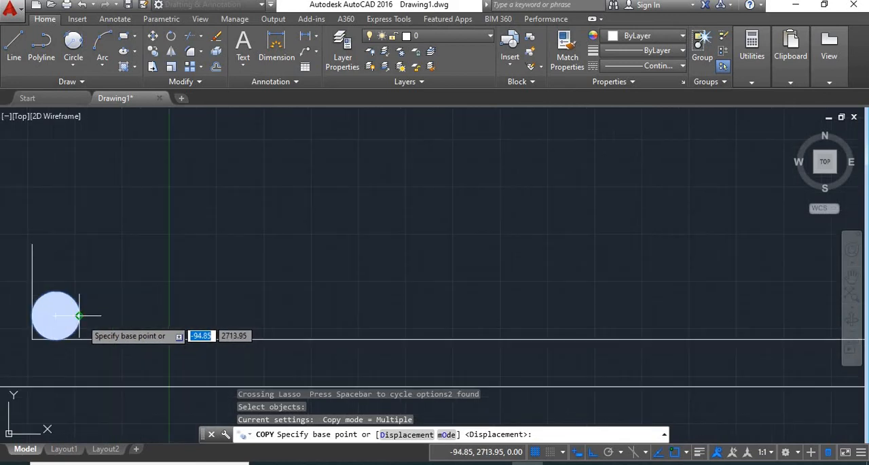
{"action": "left_click", "coordinate": [79, 315]}
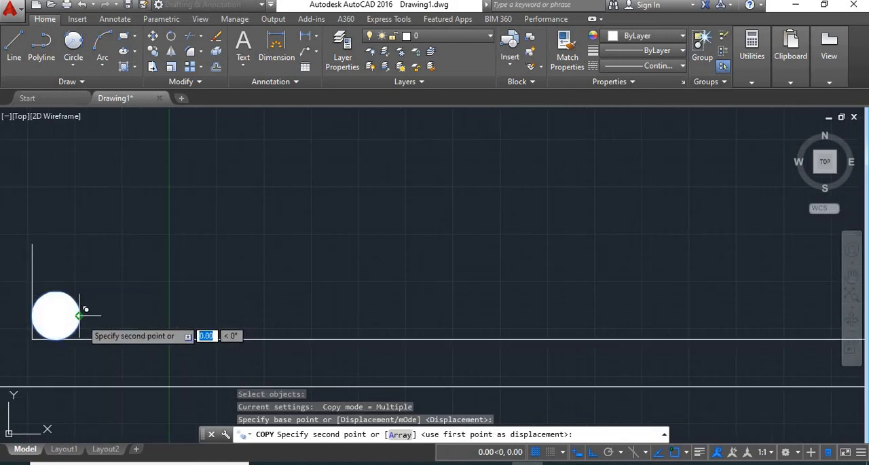
{"action": "left_click", "coordinate": [400, 435]}
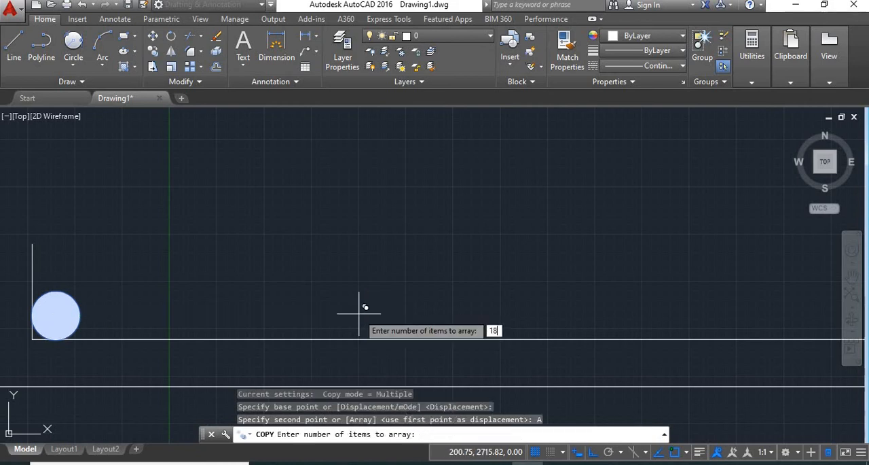
{"action": "key", "text": "Return"}
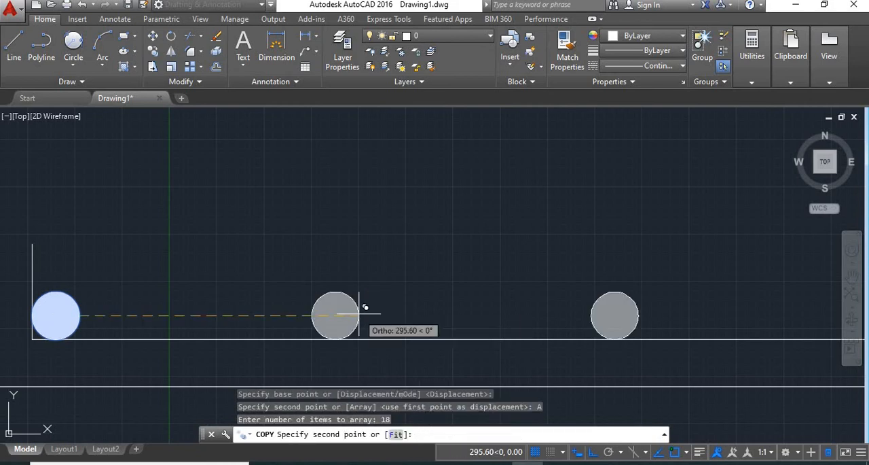
{"action": "left_click", "coordinate": [396, 435]}
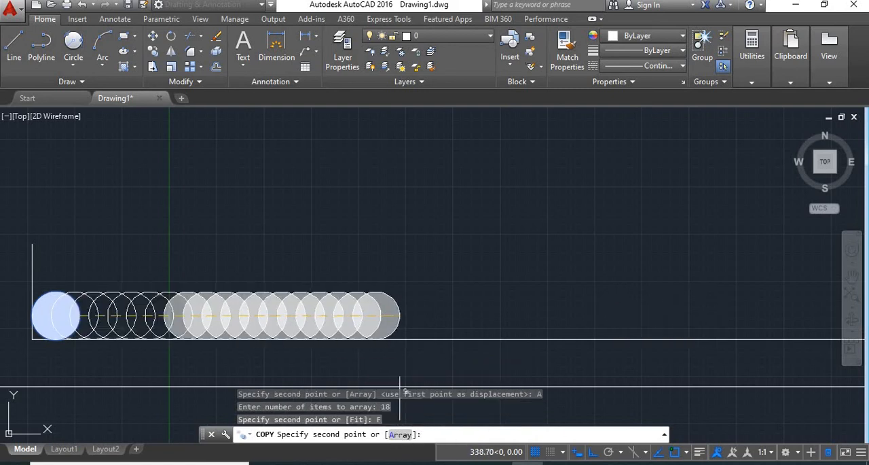
{"action": "scroll", "coordinate": [526, 353], "scroll_direction": "down", "scroll_amount": 5}
{"action": "scroll", "coordinate": [670, 341], "scroll_direction": "up", "scroll_amount": 4}
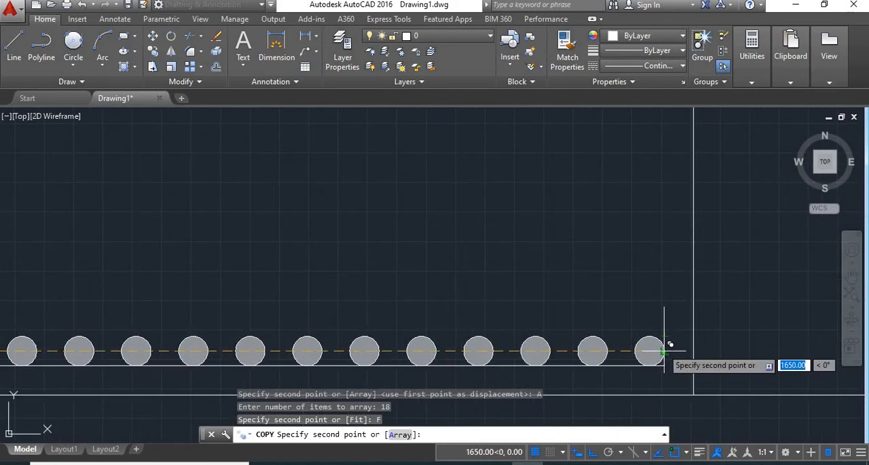
{"action": "left_click", "coordinate": [670, 345]}
{"action": "key", "text": "Return"}
{"action": "scroll", "coordinate": [476, 312], "scroll_direction": "down", "scroll_amount": 4}
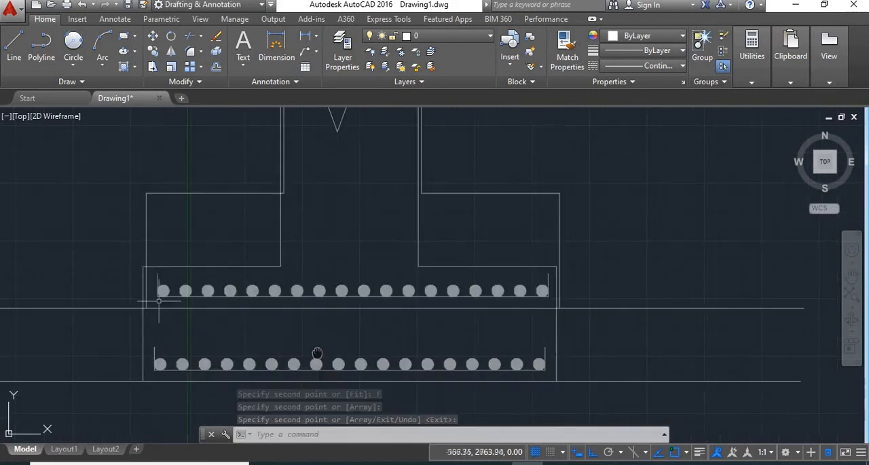
- Fillet the left corner between the vertical hook and the bottom reinforcement bar with a radius of 30
{"action": "scroll", "coordinate": [161, 282], "scroll_direction": "up", "scroll_amount": 2}
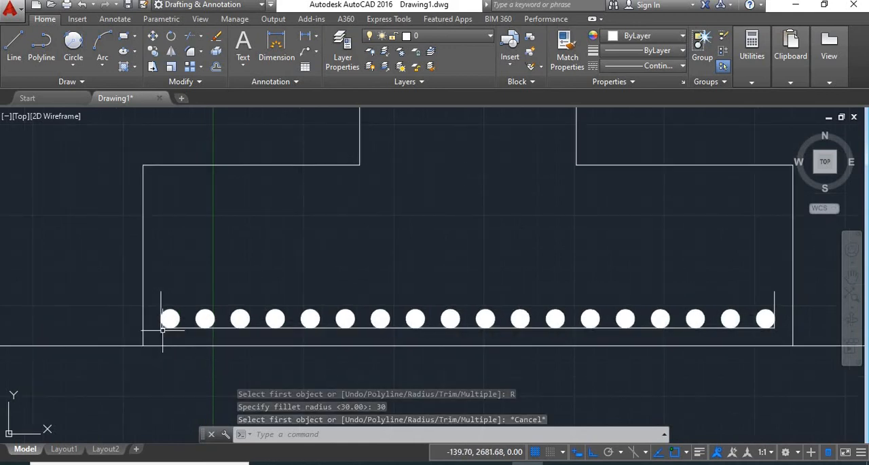
{"action": "scroll", "coordinate": [163, 330], "scroll_direction": "up", "scroll_amount": 6}
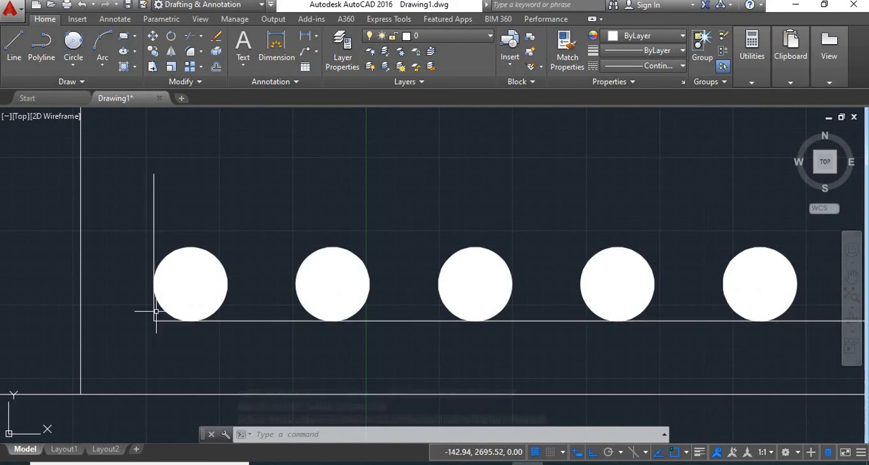
{"action": "key", "text": "Return"}
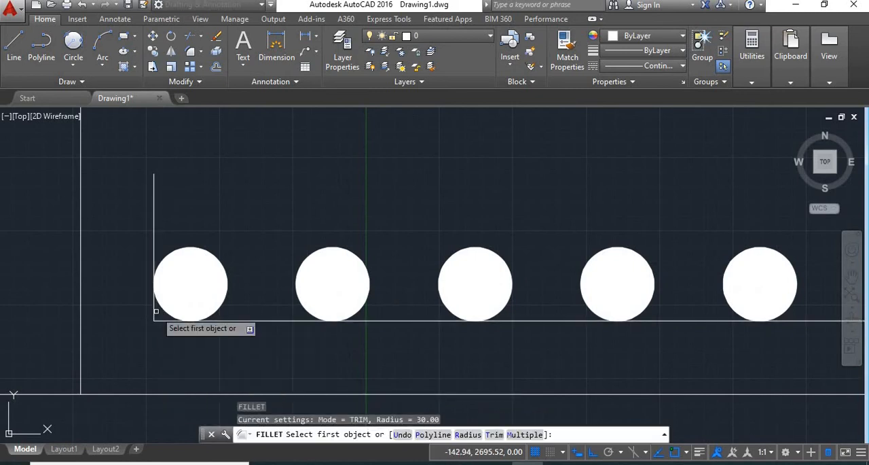
{"action": "type", "text": "25"}
{"action": "key", "text": "Return"}
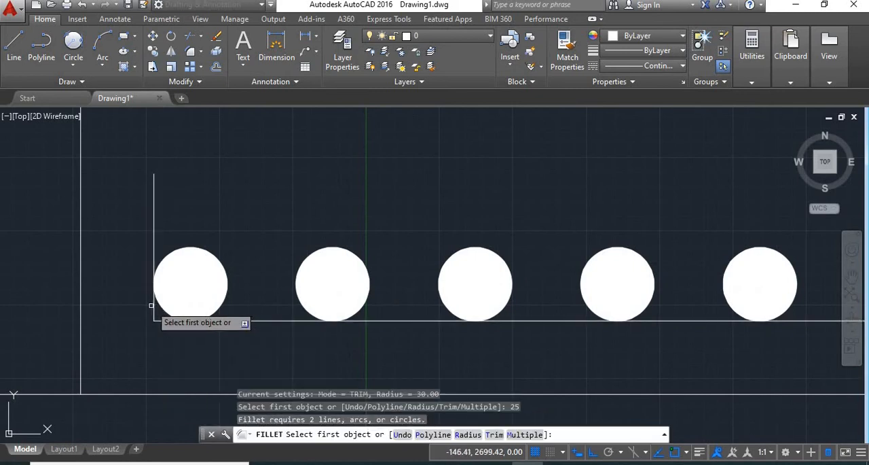
{"action": "scroll", "coordinate": [151, 308], "scroll_direction": "up", "scroll_amount": 4}
{"action": "left_click", "coordinate": [147, 307]}
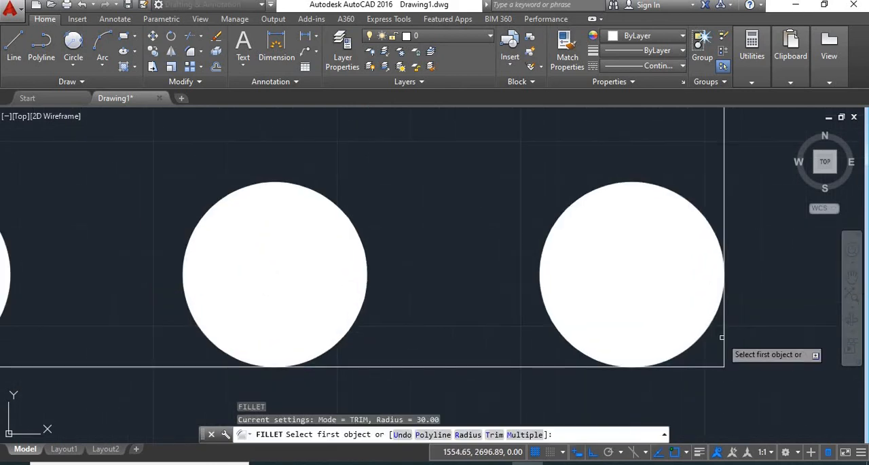
- Fillet the right corner between the vertical hook and the bottom reinforcement bar with the same 30 radius
{"action": "left_click", "coordinate": [724, 335]}
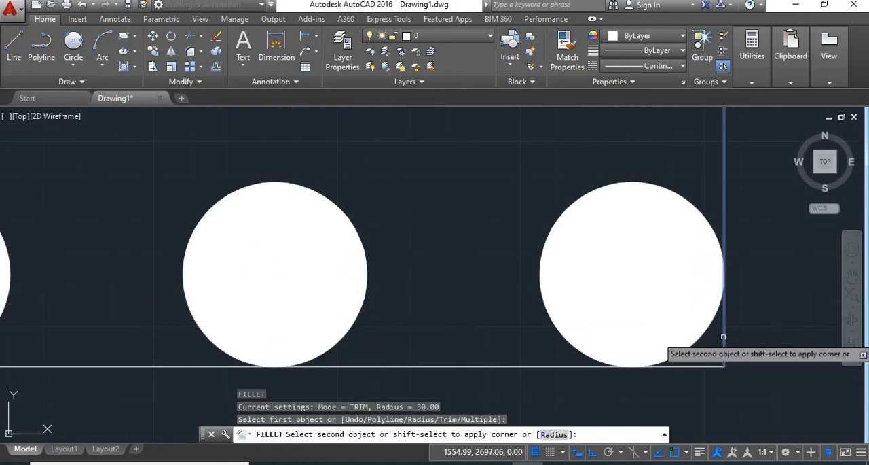
{"action": "left_click", "coordinate": [706, 368]}
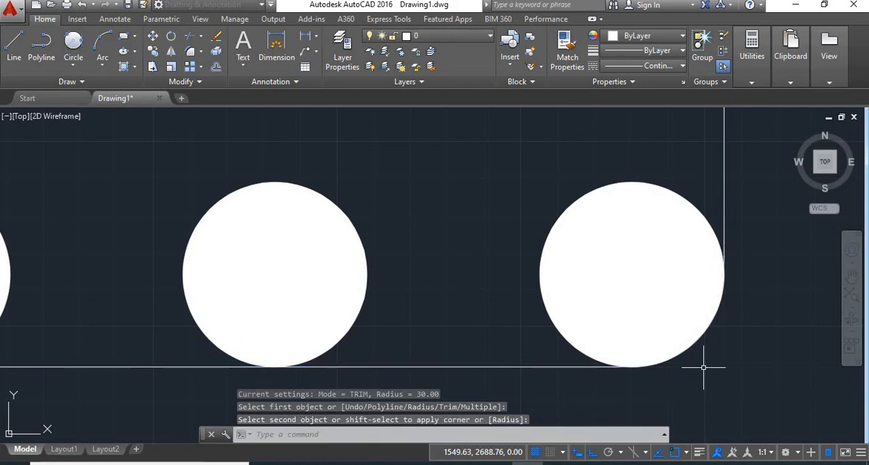
{"action": "type", "text": "f"}
{"action": "key", "text": "Return"}
{"action": "scroll", "coordinate": [646, 377], "scroll_direction": "down", "scroll_amount": 6}
{"action": "key", "text": "Escape"}
{"action": "scroll", "coordinate": [492, 290], "scroll_direction": "down", "scroll_amount": 6}
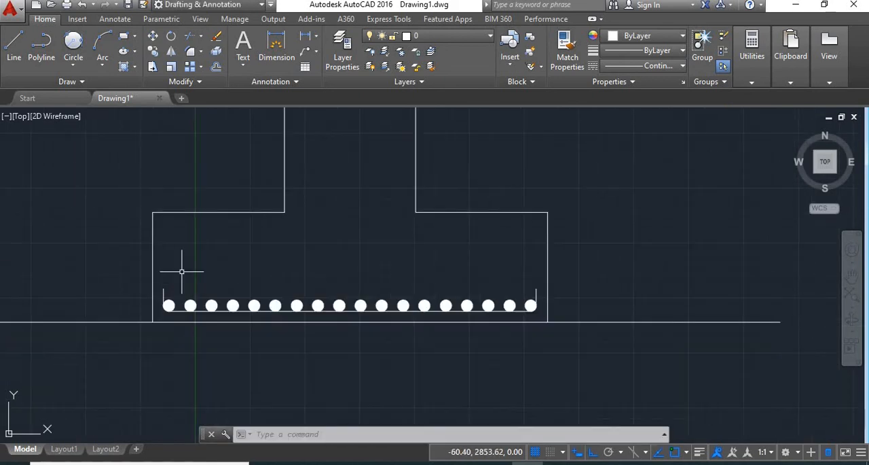
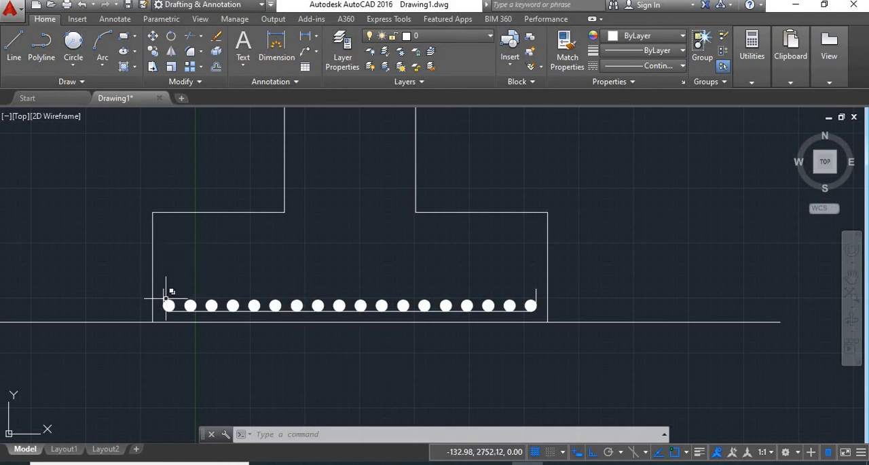
- Erase the leftover object at the left hook and mirror the bottom bar, hooks and circles about the footing's horizontal mid-height line, keeping the originals
{"action": "key", "text": "Delete"}
{"action": "scroll", "coordinate": [475, 278], "scroll_direction": "up", "scroll_amount": 2}
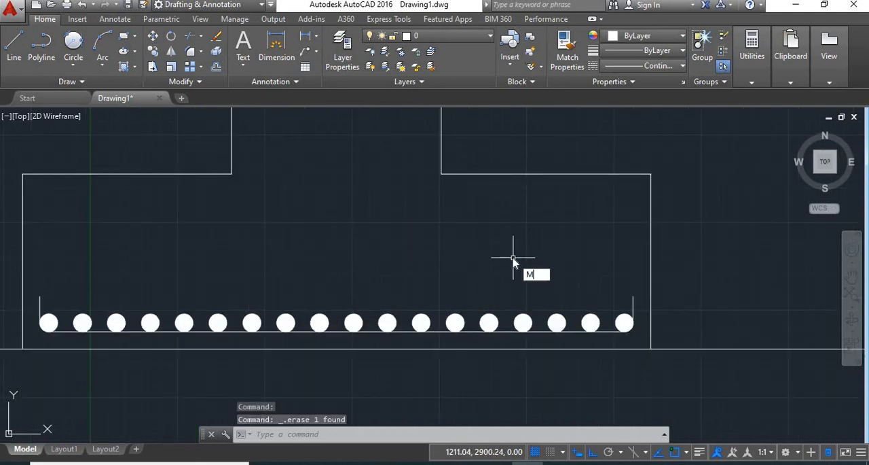
{"action": "key", "text": "Return"}
{"action": "left_click", "coordinate": [639, 278]}
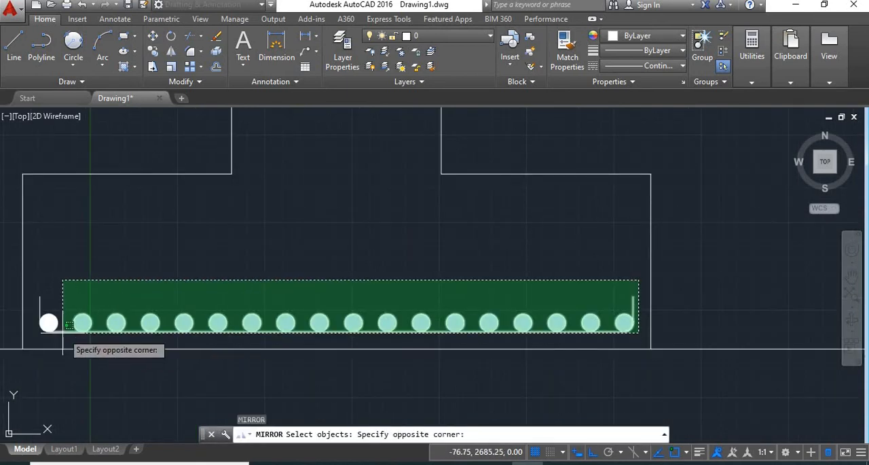
{"action": "left_click", "coordinate": [32, 334]}
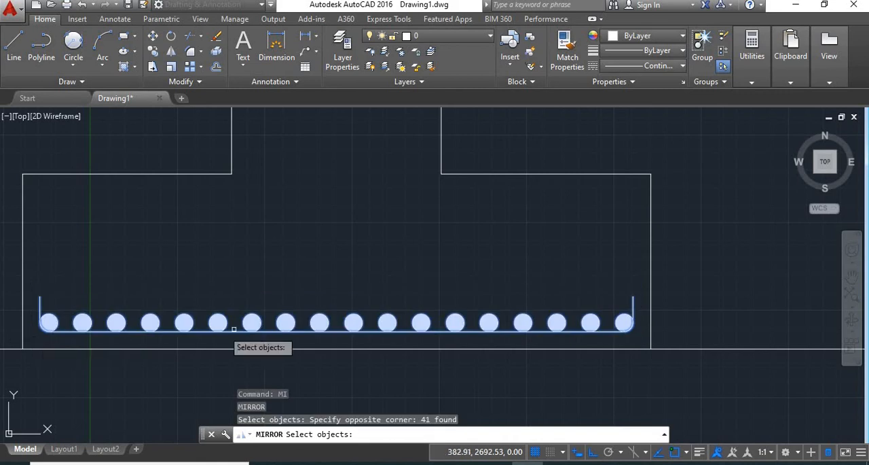
{"action": "key", "text": "Return"}
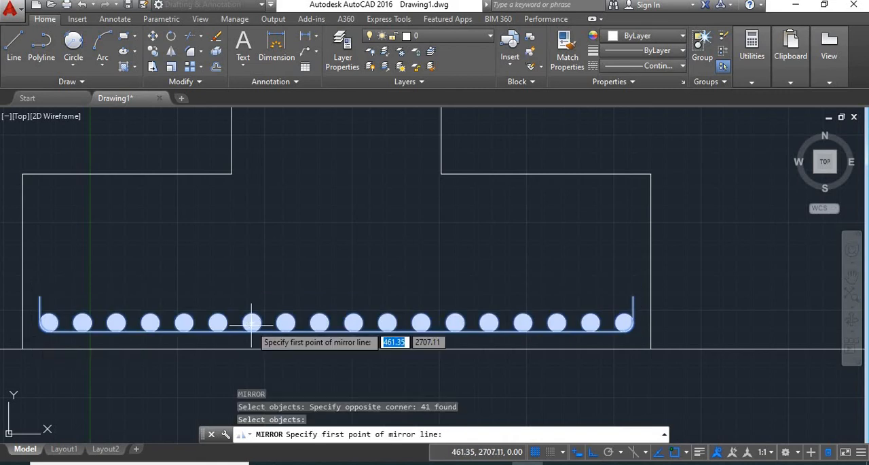
{"action": "left_click", "coordinate": [23, 260]}
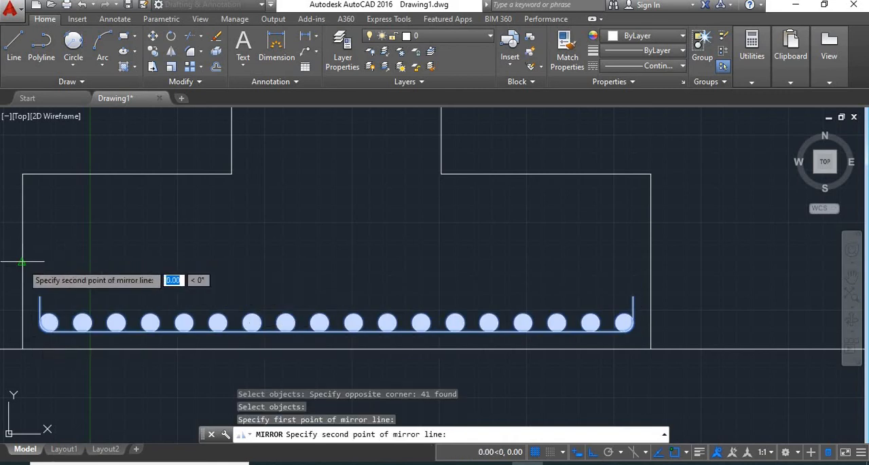
{"action": "left_click", "coordinate": [649, 264]}
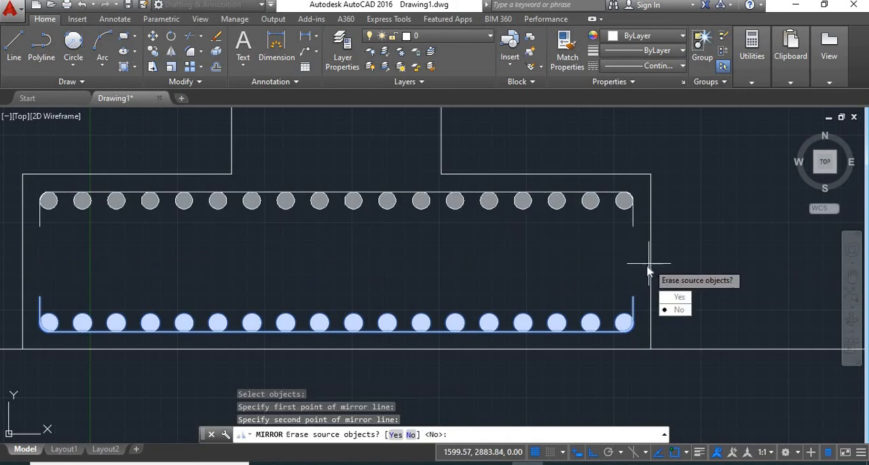
{"action": "key", "text": "Return"}
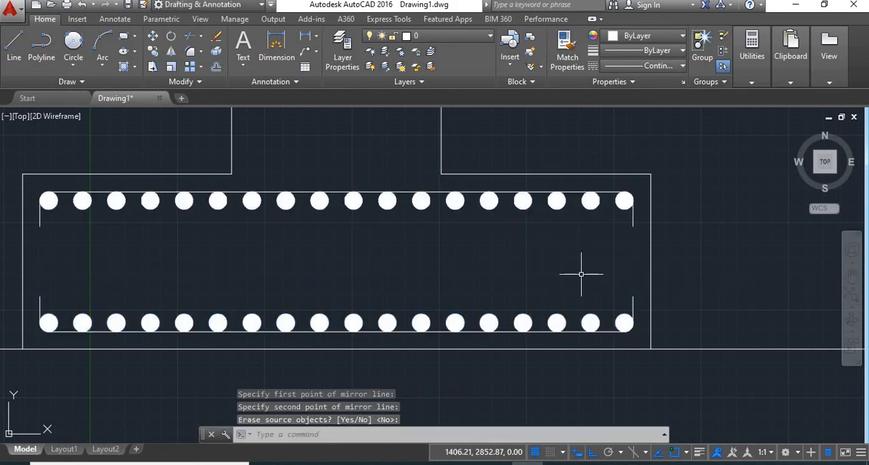
- Offset both vertical column sides inward by 50 to create the column's two main bars
{"action": "scroll", "coordinate": [581, 274], "scroll_direction": "down", "scroll_amount": 4}
{"action": "middle_click_drag", "start_coordinate": [582, 274], "coordinate": [555, 305]}
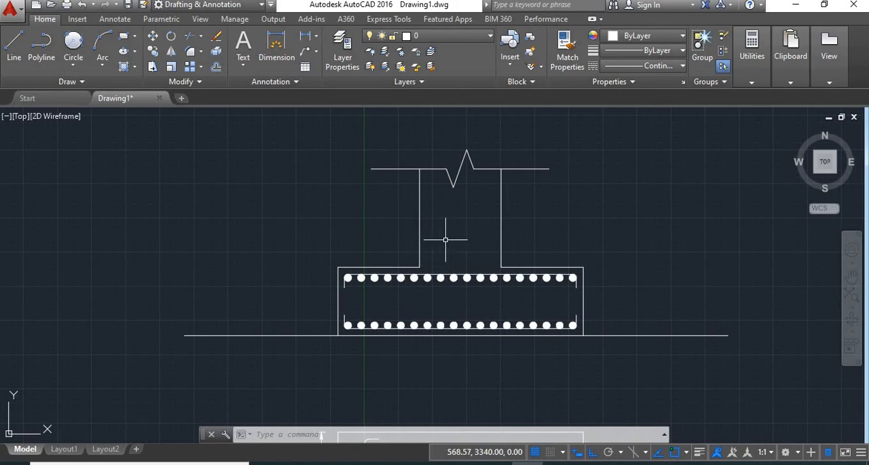
{"action": "scroll", "coordinate": [448, 237], "scroll_direction": "up", "scroll_amount": 2}
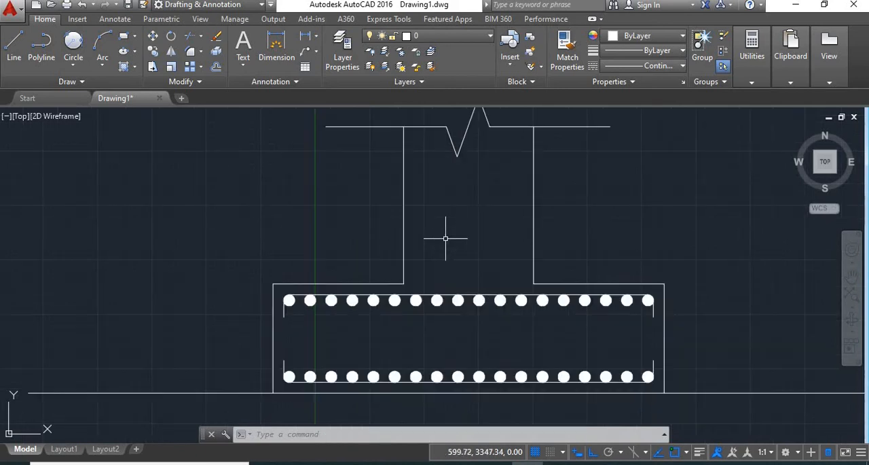
{"action": "key", "text": "Return"}
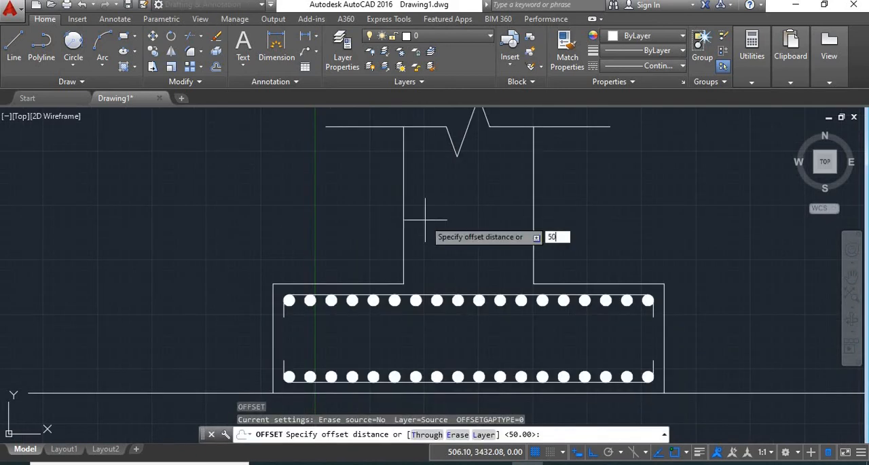
{"action": "type", "text": "50"}
{"action": "key", "text": "Return"}
{"action": "left_click", "coordinate": [405, 208]}
{"action": "left_click", "coordinate": [448, 220]}
{"action": "left_click", "coordinate": [534, 224]}
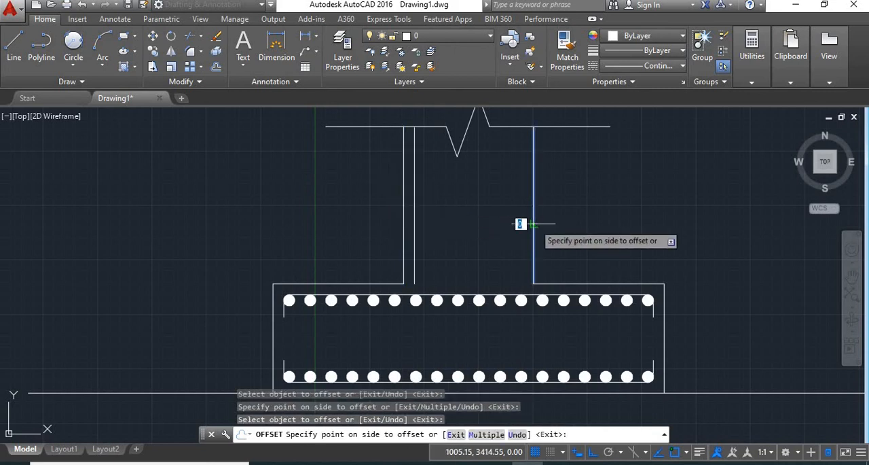
{"action": "left_click", "coordinate": [517, 224]}
{"action": "key", "text": "Return"}
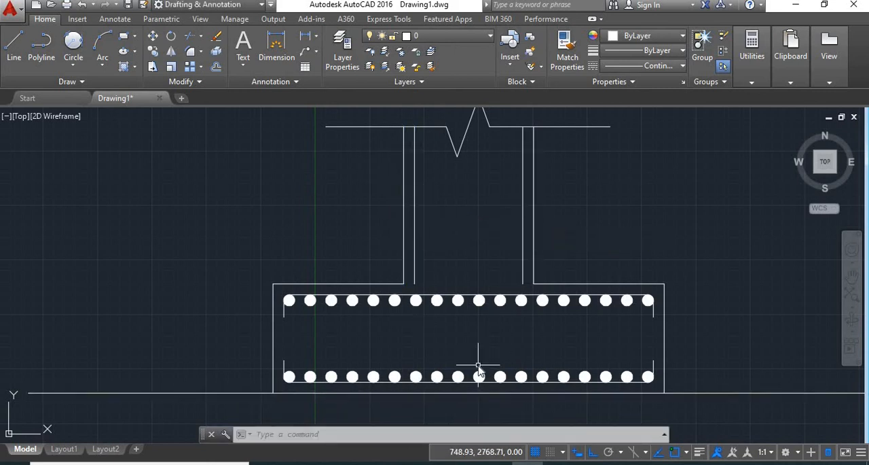
- Extend the two inner column bar lines down into the footing, using the bottom reinforcement bar as the boundary edge
{"action": "type", "text": "Ex"}
{"action": "key", "text": "Return"}
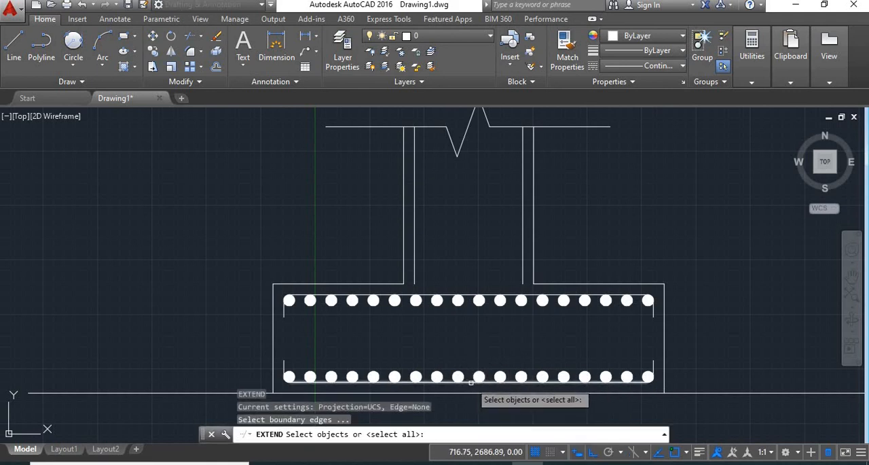
{"action": "left_click", "coordinate": [471, 382]}
{"action": "key", "text": "Return"}
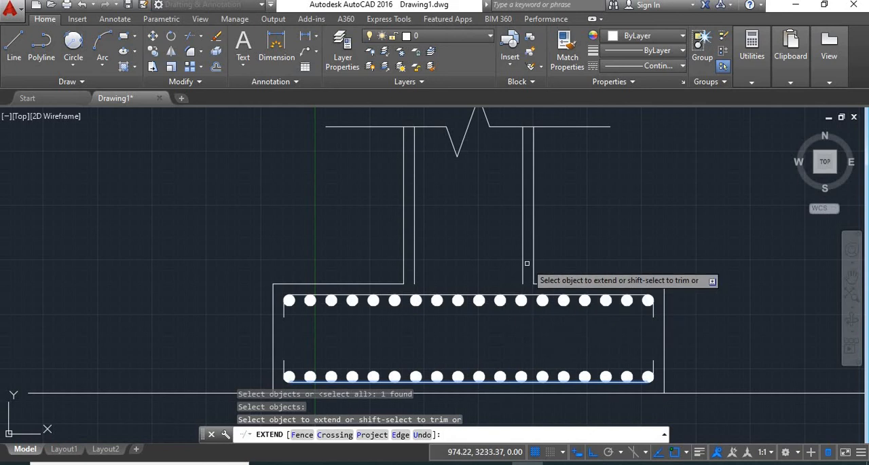
{"action": "left_click_drag", "start_coordinate": [527, 263], "coordinate": [502, 244]}
{"action": "left_click_drag", "start_coordinate": [429, 264], "coordinate": [406, 244]}
{"action": "key", "text": "Return"}
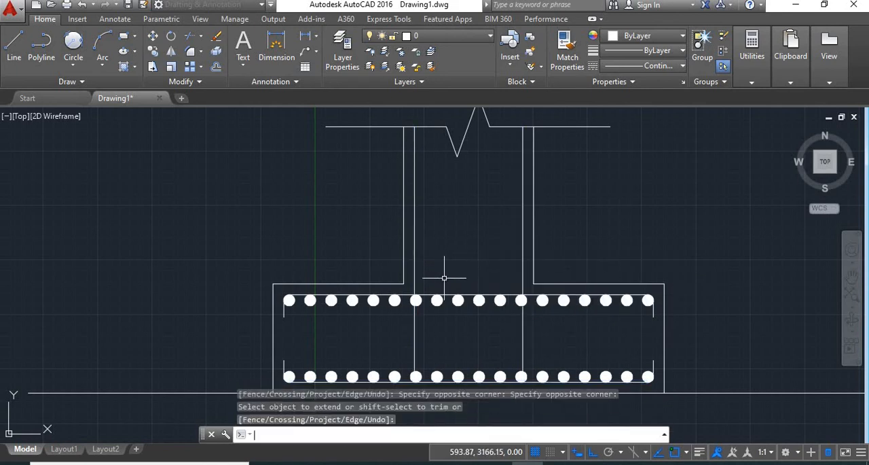
- Draw a 300-long horizontal line outward to the left from the lower end of the left column bar
{"action": "scroll", "coordinate": [445, 276], "scroll_direction": "up", "scroll_amount": 2}
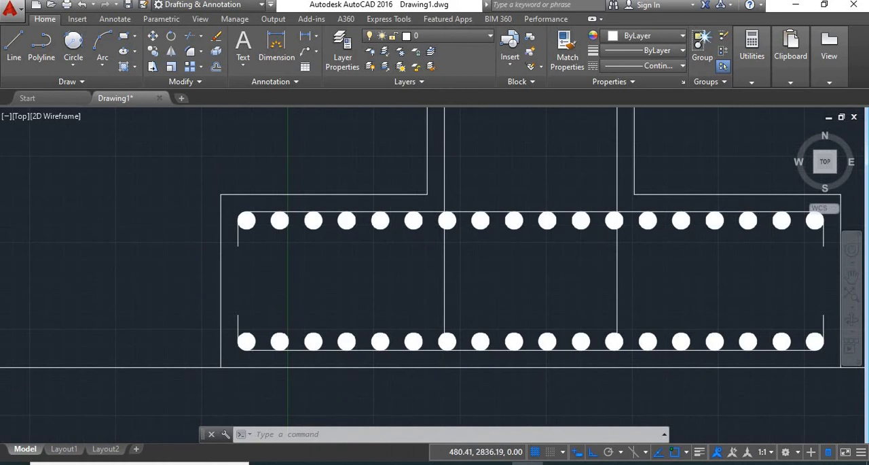
{"action": "scroll", "coordinate": [453, 296], "scroll_direction": "up", "scroll_amount": 2}
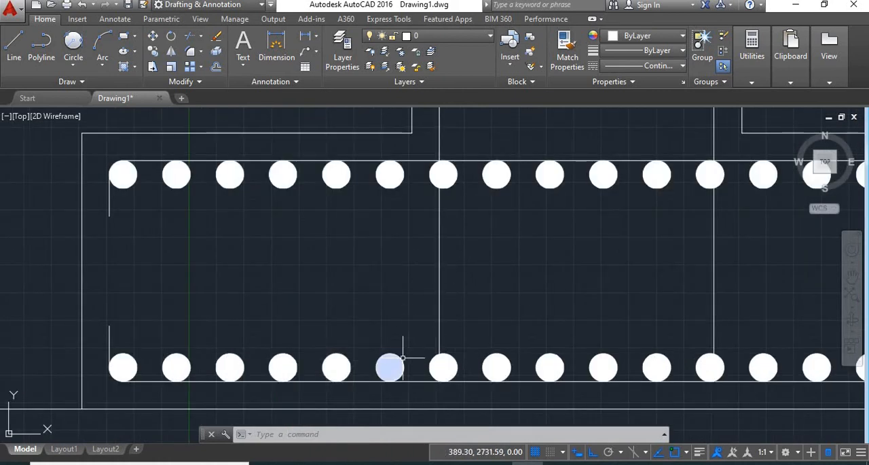
{"action": "type", "text": "L"}
{"action": "type", "text": "l"}
{"action": "key", "text": "Return"}
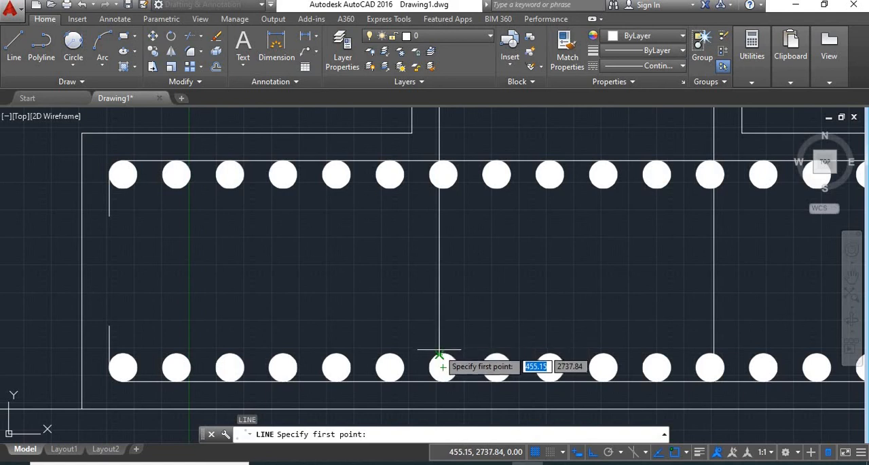
{"action": "left_click", "coordinate": [438, 353]}
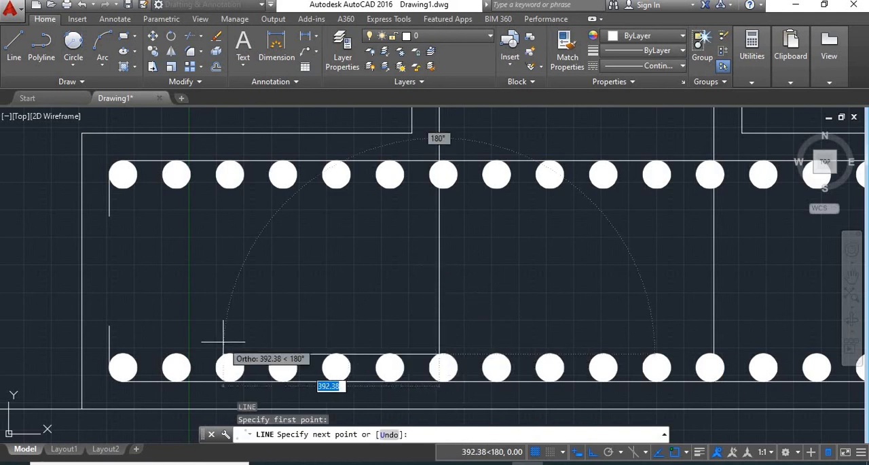
{"action": "type", "text": "300"}
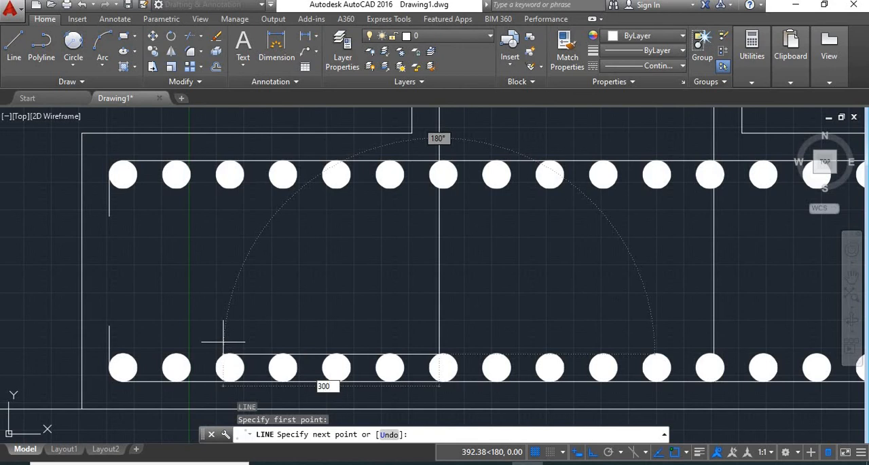
{"action": "key", "text": "Return"}
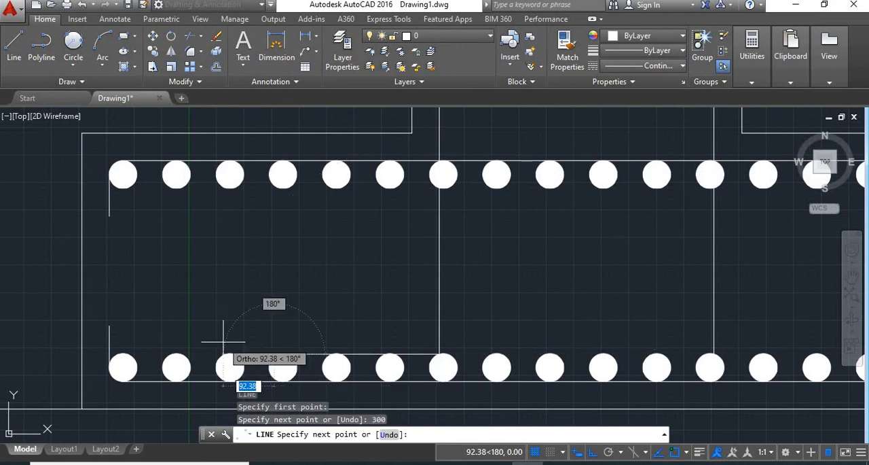
- Turn ortho off and finish the left bar foot with a short segment slanting up and to the left
{"action": "scroll", "coordinate": [204, 334], "scroll_direction": "up", "scroll_amount": 3}
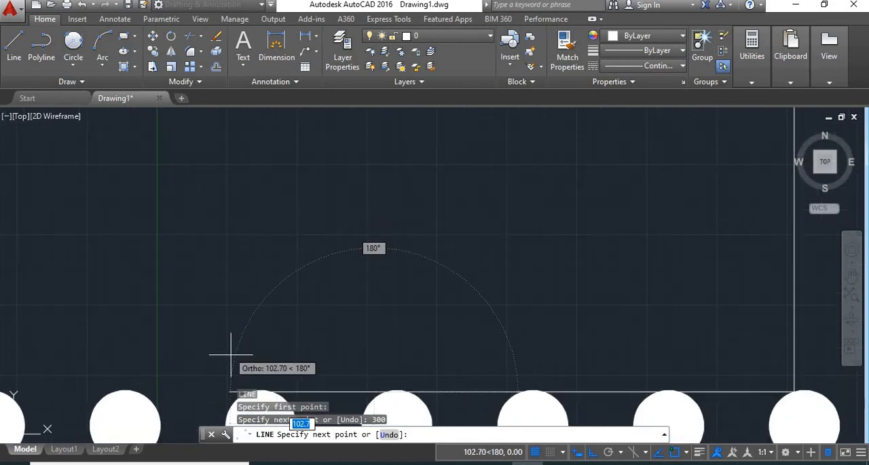
{"action": "left_click", "coordinate": [578, 452]}
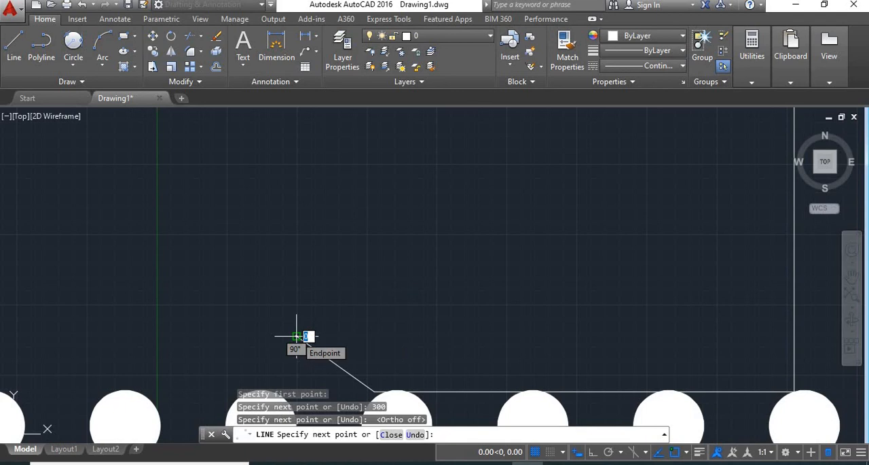
{"action": "left_click", "coordinate": [296, 335]}
{"action": "scroll", "coordinate": [296, 335], "scroll_direction": "down", "scroll_amount": 2}
{"action": "scroll", "coordinate": [351, 334], "scroll_direction": "down", "scroll_amount": 6}
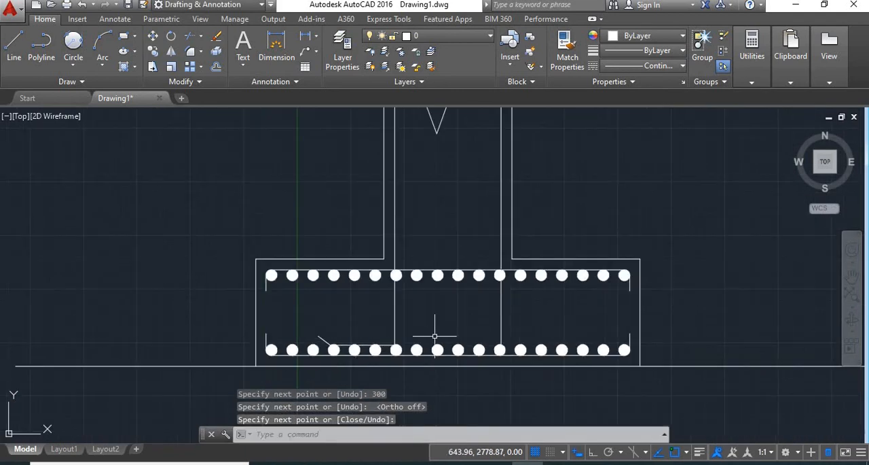
{"action": "scroll", "coordinate": [428, 333], "scroll_direction": "up", "scroll_amount": 2}
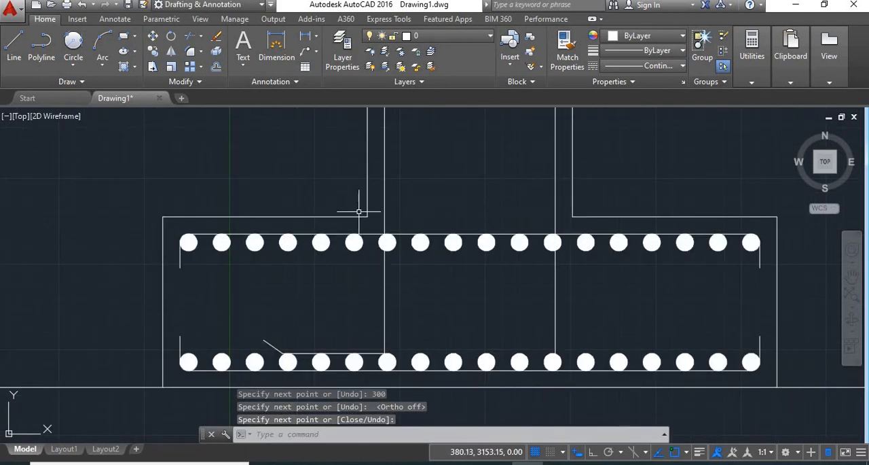
{"action": "key", "text": "Return"}
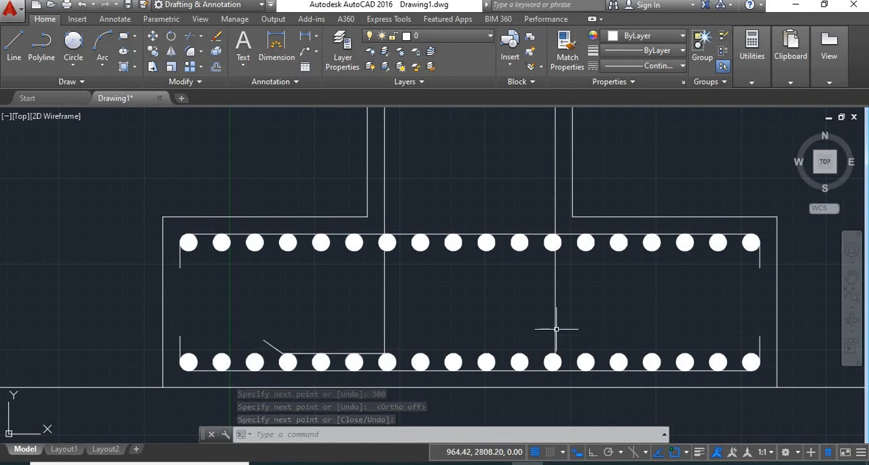
- Mirror the left bar's horizontal foot and slanted end about the footing's vertical centreline, keeping the originals
{"action": "left_click", "coordinate": [171, 67]}
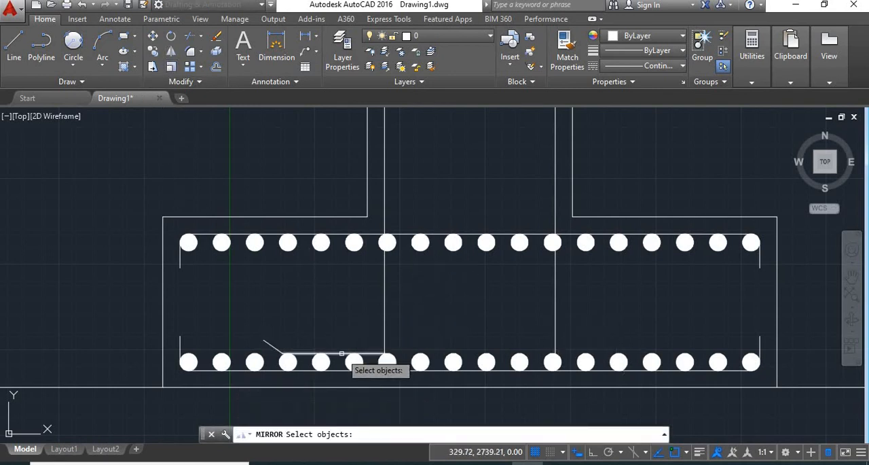
{"action": "left_click", "coordinate": [295, 349]}
{"action": "left_click", "coordinate": [268, 344]}
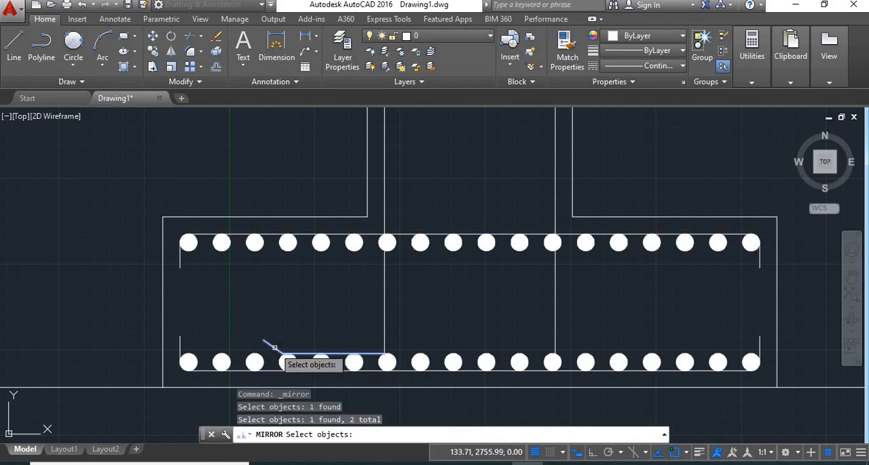
{"action": "key", "text": "Return"}
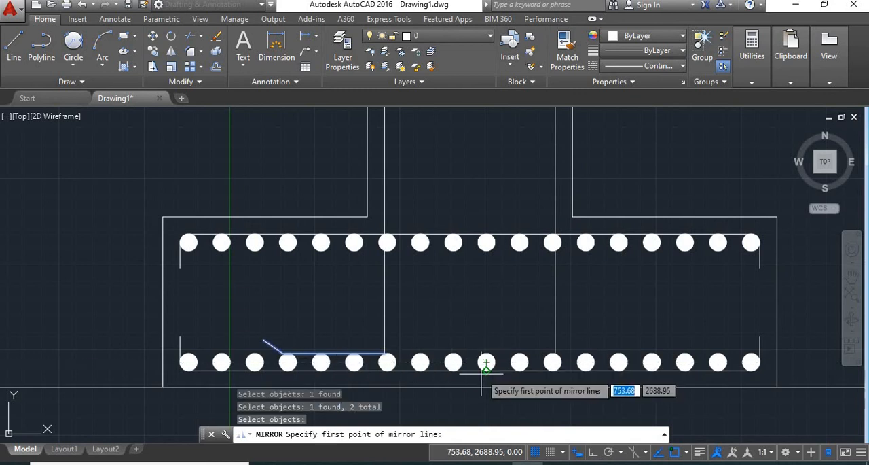
{"action": "left_click", "coordinate": [470, 371]}
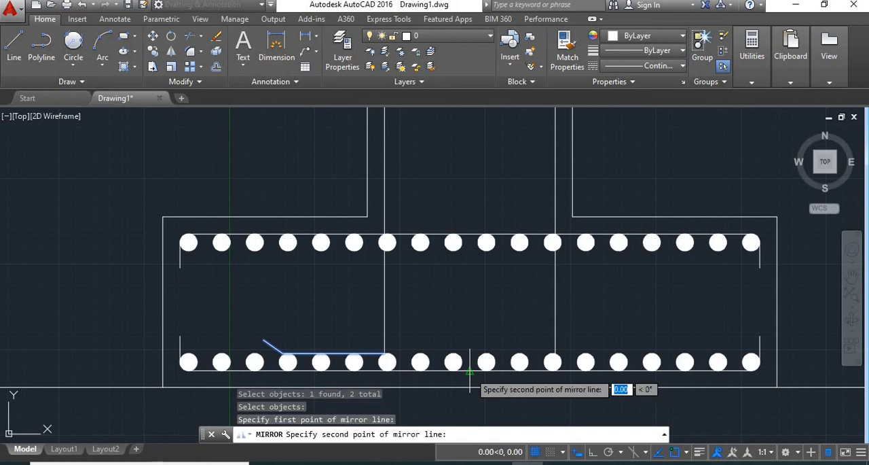
{"action": "left_click", "coordinate": [469, 174]}
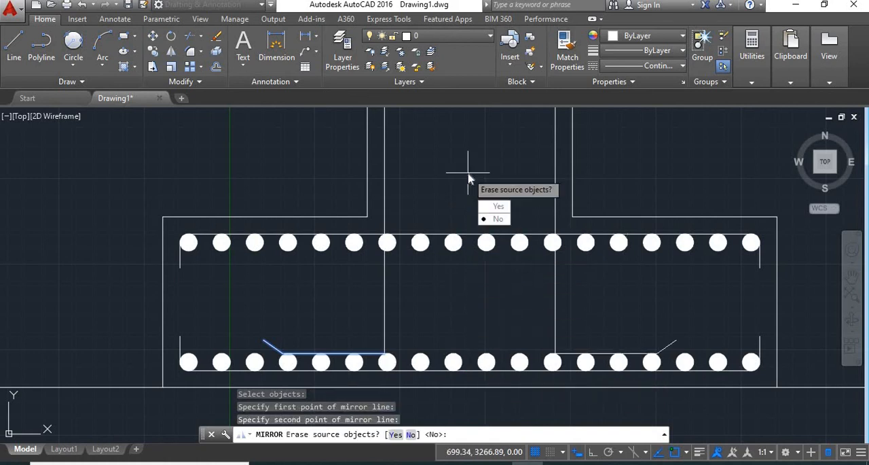
{"action": "key", "text": "Return"}
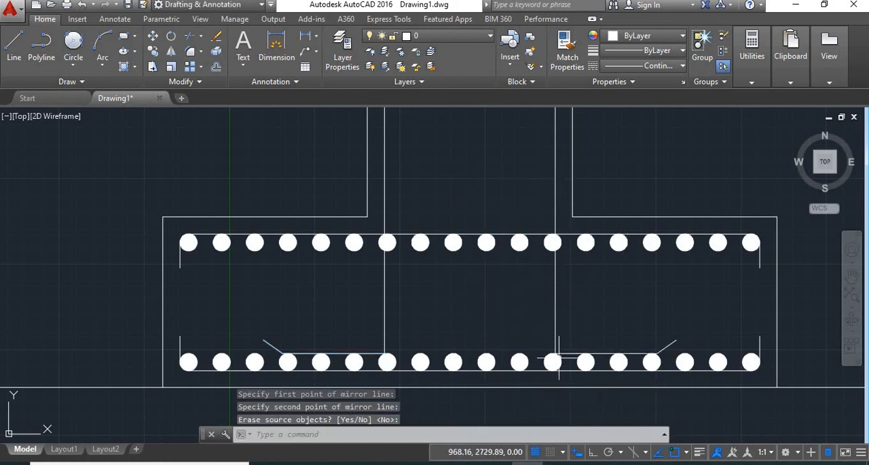
- Draw a 500-long horizontal tie line between the two column bars, just above the bottom row of circles
{"action": "scroll", "coordinate": [404, 357], "scroll_direction": "down", "scroll_amount": 3}
{"action": "scroll", "coordinate": [410, 325], "scroll_direction": "up", "scroll_amount": 3}
{"action": "type", "text": "L"}
{"action": "key", "text": "Return"}
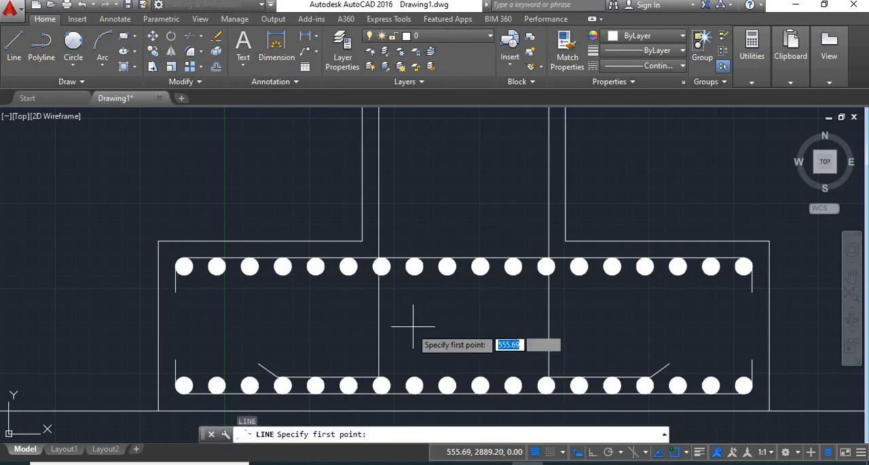
{"action": "left_click", "coordinate": [379, 352]}
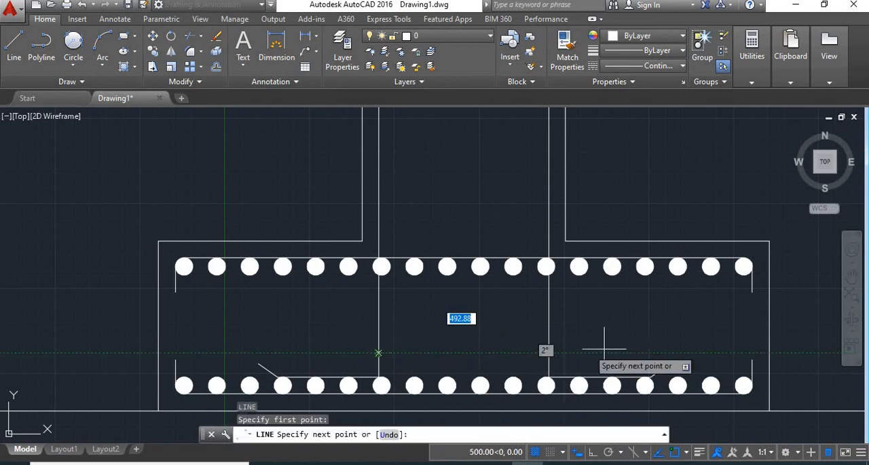
{"action": "left_click", "coordinate": [548, 352]}
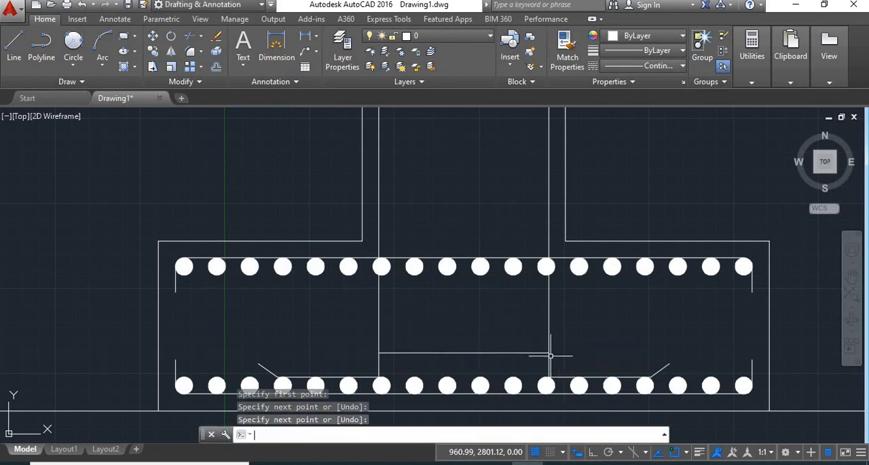
- Offset the column tie line upward repeatedly at 150 spacing until the ties reach the column's break line
{"action": "key", "text": "Return"}
{"action": "type", "text": "O"}
{"action": "key", "text": "Return"}
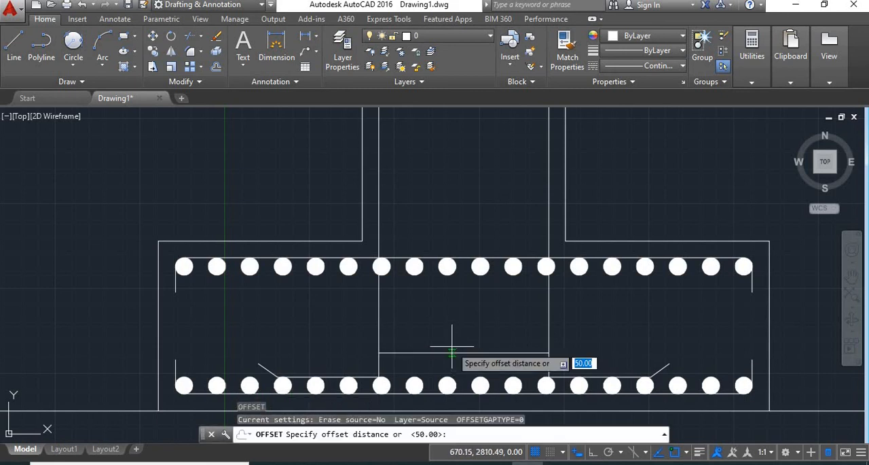
{"action": "type", "text": "150"}
{"action": "key", "text": "Return"}
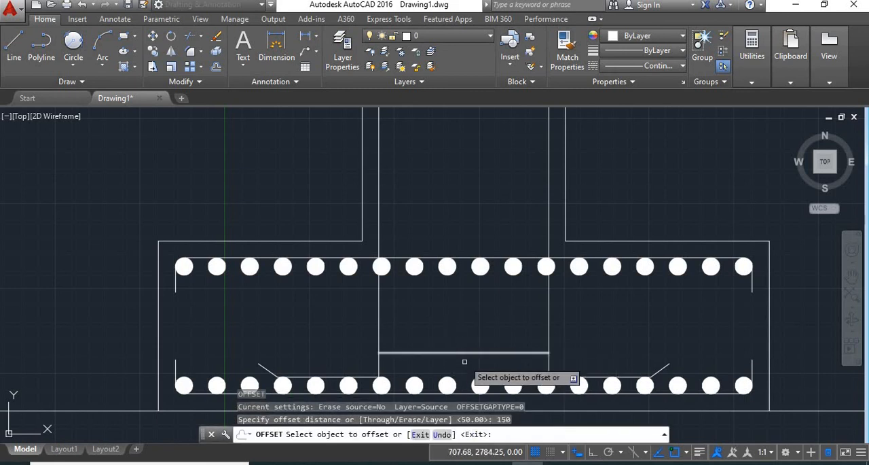
{"action": "left_click", "coordinate": [454, 353]}
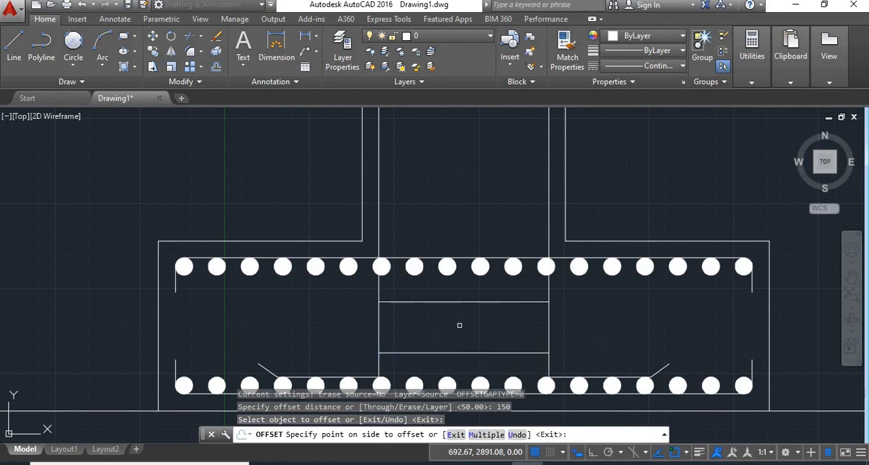
{"action": "left_click", "coordinate": [466, 307]}
{"action": "left_click", "coordinate": [467, 299]}
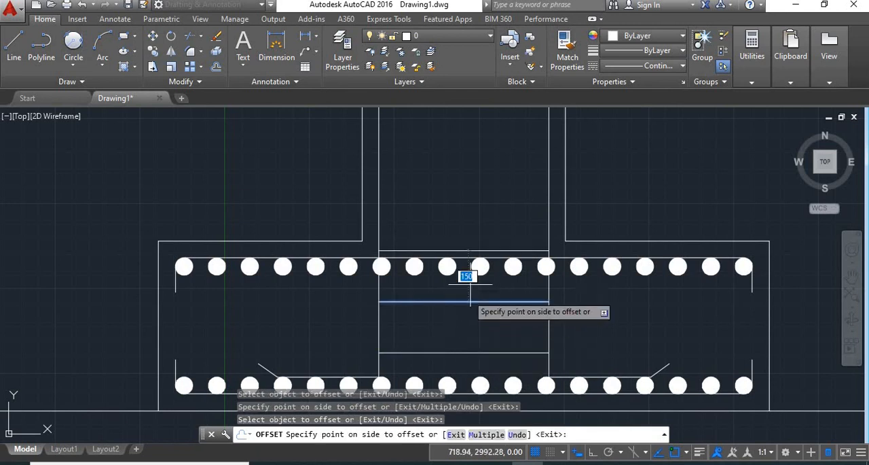
{"action": "left_click", "coordinate": [466, 140]}
{"action": "left_click", "coordinate": [468, 250]}
{"action": "left_click", "coordinate": [470, 197]}
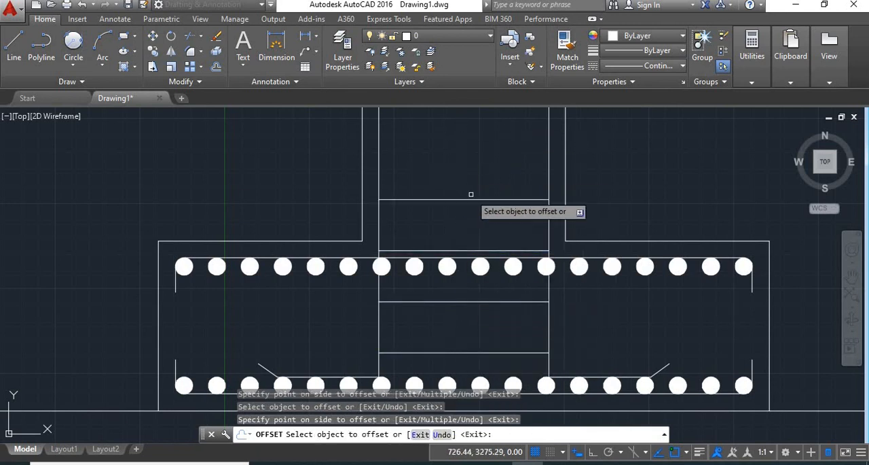
{"action": "left_click", "coordinate": [477, 199]}
{"action": "left_click", "coordinate": [478, 170]}
{"action": "scroll", "coordinate": [479, 173], "scroll_direction": "down", "scroll_amount": 2}
{"action": "middle_click_drag", "start_coordinate": [478, 172], "coordinate": [477, 262]}
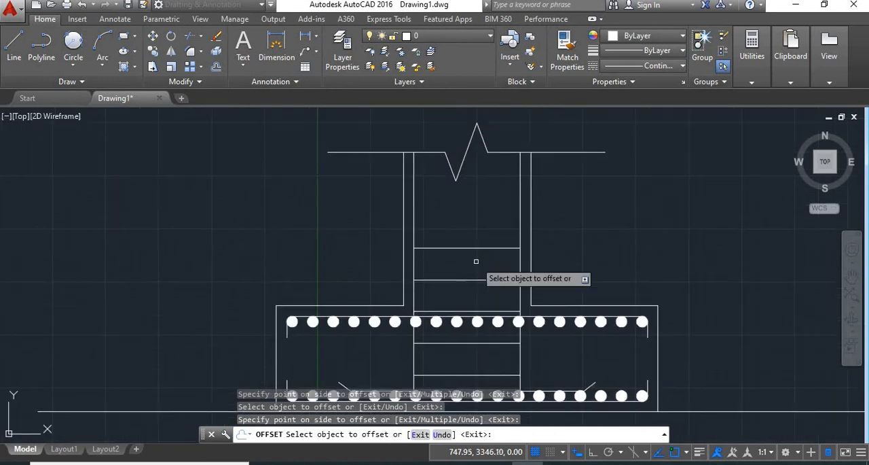
{"action": "left_click", "coordinate": [475, 217]}
{"action": "left_click", "coordinate": [475, 209]}
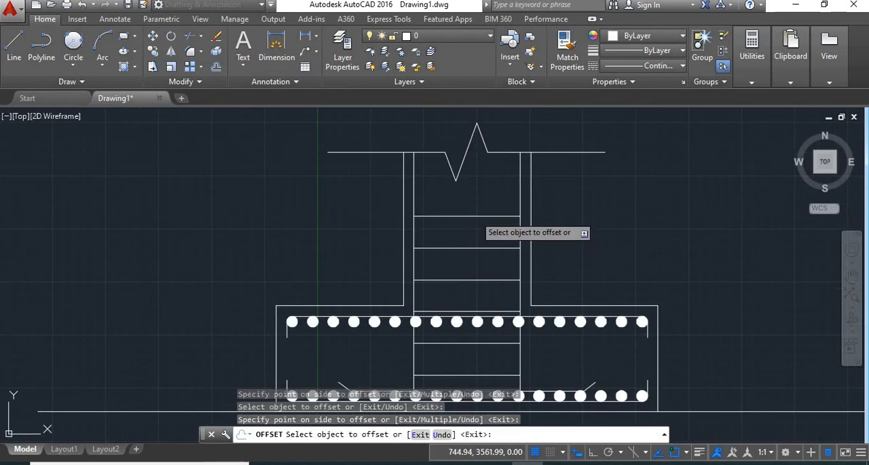
{"action": "key", "text": "Return"}
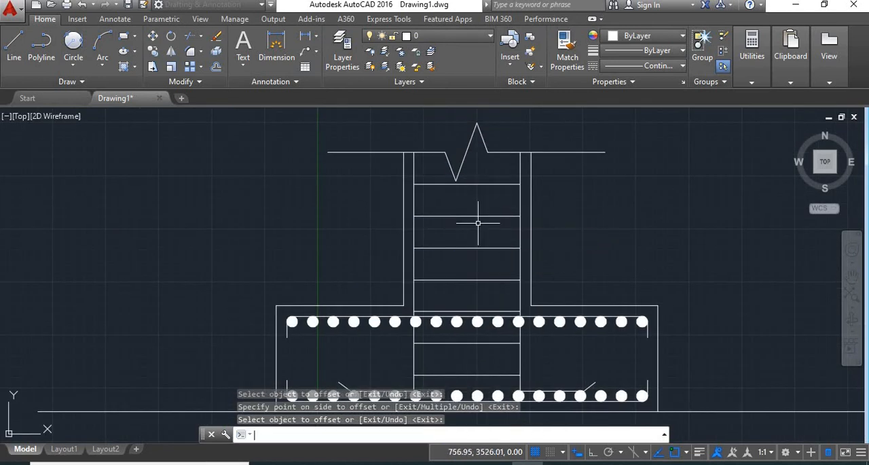
- Add a vertical linear dimension for the footing's height, placed just outside its right edge
{"action": "mouse_move", "coordinate": [567, 304]}
{"action": "middle_mouse_down"}
{"action": "mouse_move", "coordinate": [534, 336]}
{"action": "mouse_move", "coordinate": [500, 284]}
{"action": "middle_mouse_up"}
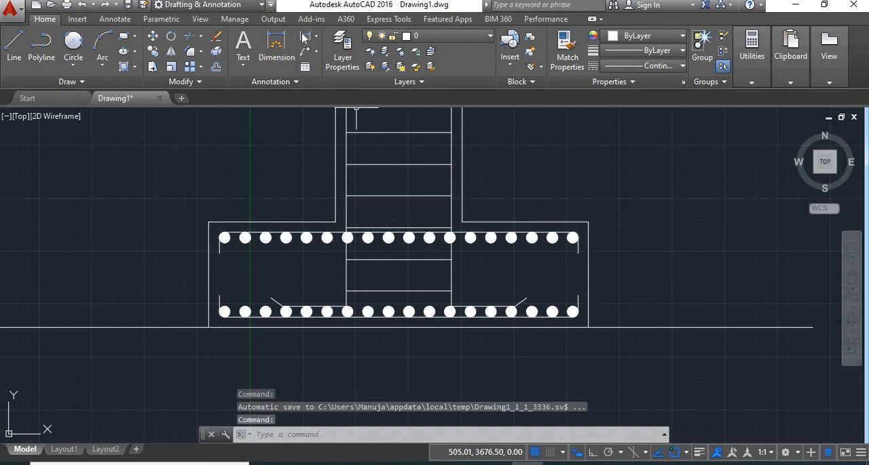
{"action": "left_click", "coordinate": [305, 36]}
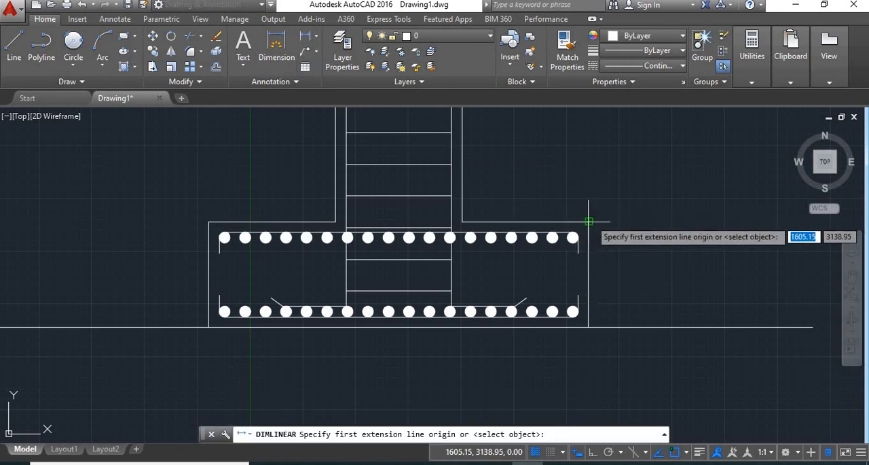
{"action": "left_click", "coordinate": [521, 174]}
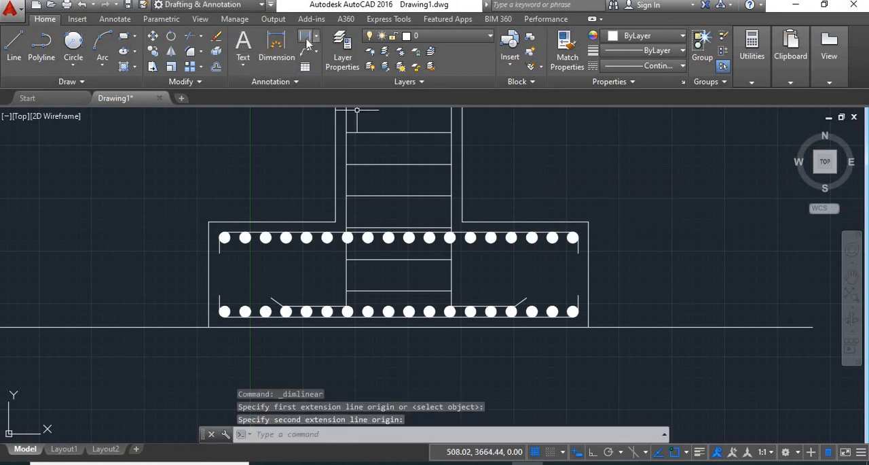
{"action": "left_click", "coordinate": [305, 36]}
{"action": "left_click", "coordinate": [589, 220]}
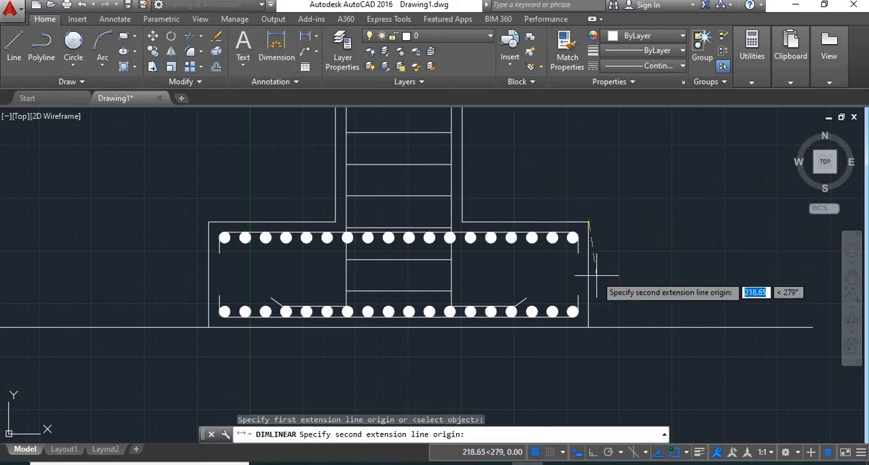
{"action": "left_click", "coordinate": [588, 327]}
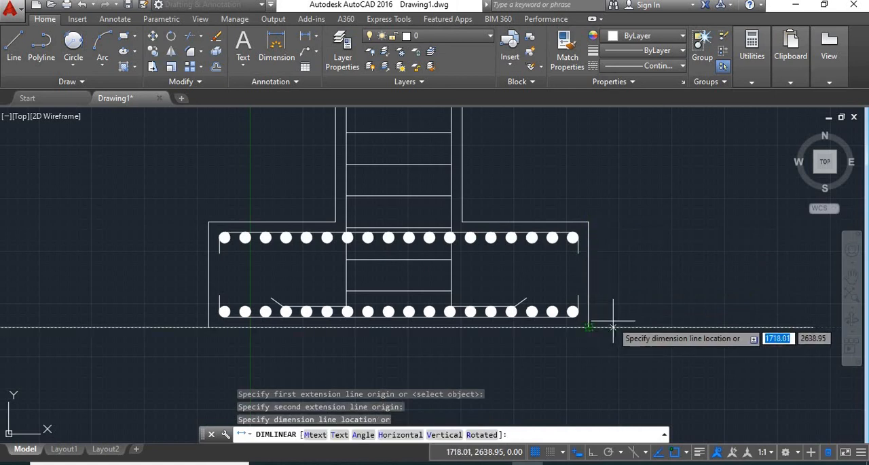
{"action": "left_click", "coordinate": [618, 319]}
- With ortho on, draw a quick leader pointing at the third circle of the bottom row, running straight down below the footing, without text
{"action": "middle_click_drag", "start_coordinate": [369, 226], "coordinate": [376, 258]}
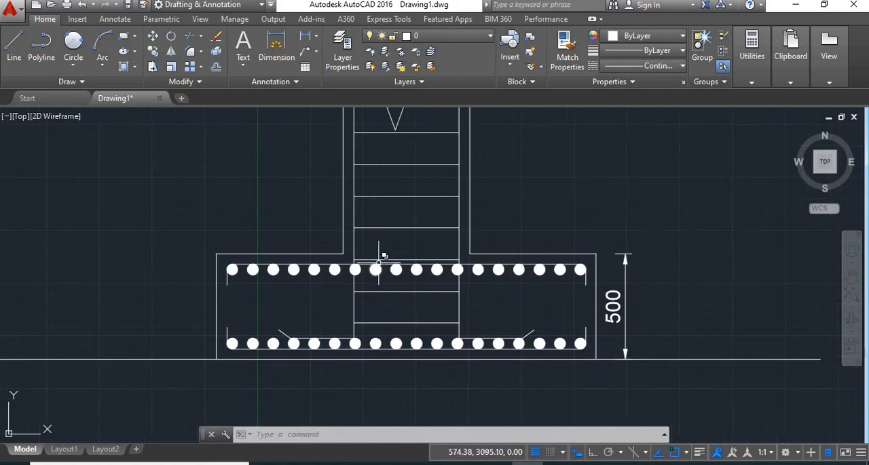
{"action": "type", "text": "ql"}
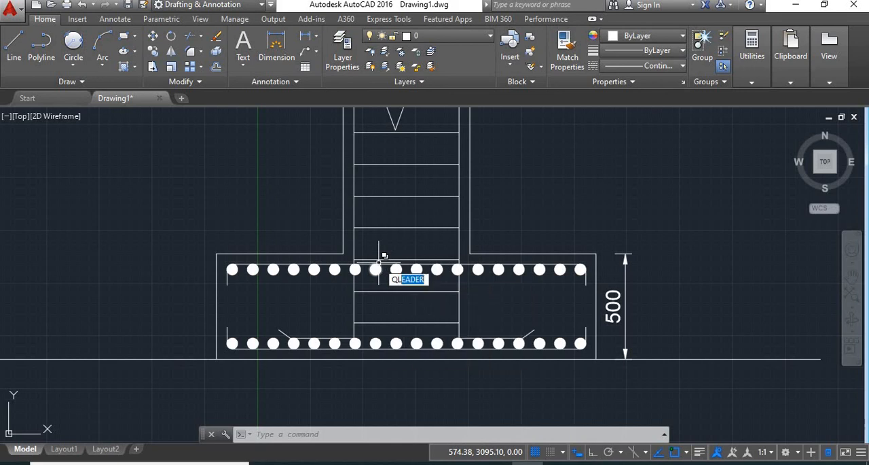
{"action": "key", "text": "Return"}
{"action": "scroll", "coordinate": [292, 366], "scroll_direction": "up", "scroll_amount": 2}
{"action": "left_click", "coordinate": [272, 294]}
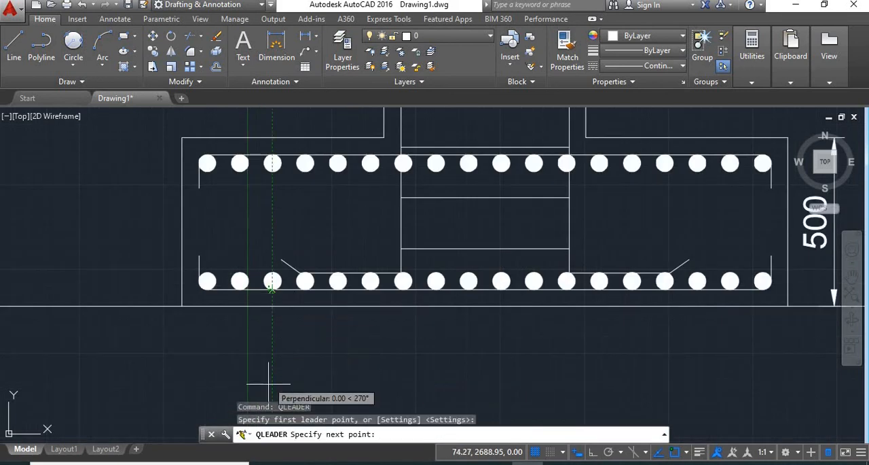
{"action": "key", "text": "F8"}
{"action": "middle_click_drag", "start_coordinate": [501, 360], "coordinate": [488, 274]}
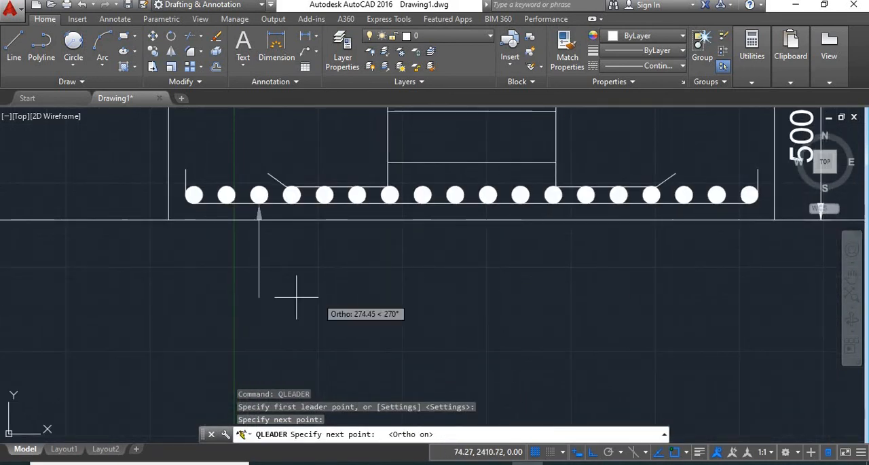
{"action": "left_click", "coordinate": [303, 309]}
{"action": "key", "text": "Return"}
{"action": "key", "text": "Return"}
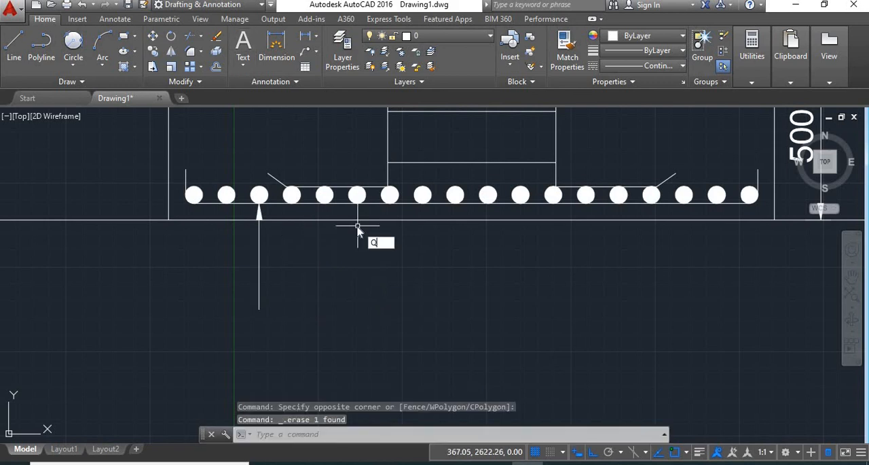
- Draw a second quick leader pointing at the bottom bar between the fourth and fifth circles, ending at the first leader's lower end
{"action": "type", "text": "ql"}
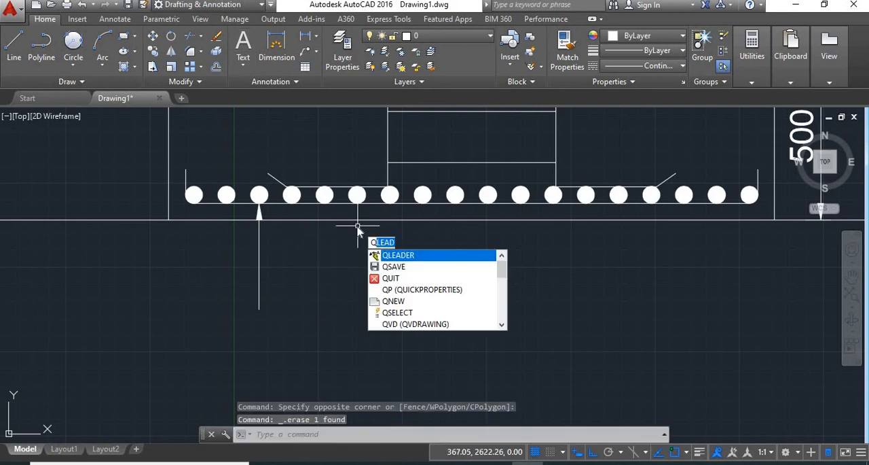
{"action": "key", "text": "Escape"}
{"action": "key", "text": "Return"}
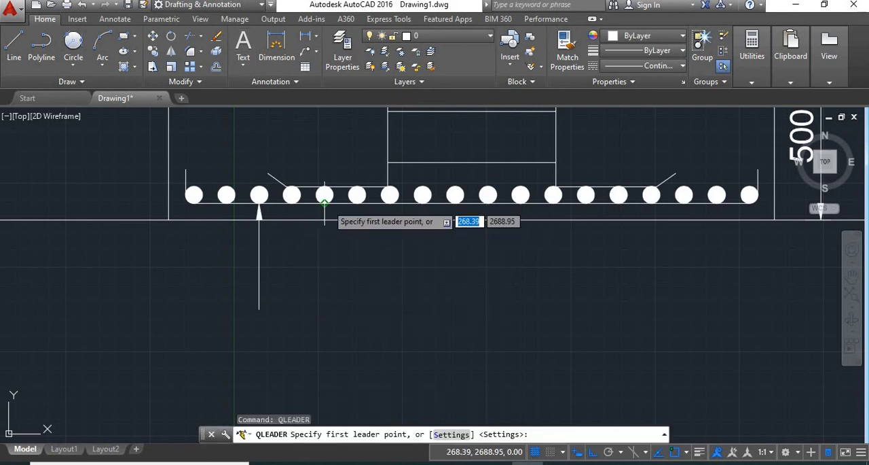
{"action": "left_click", "coordinate": [308, 203]}
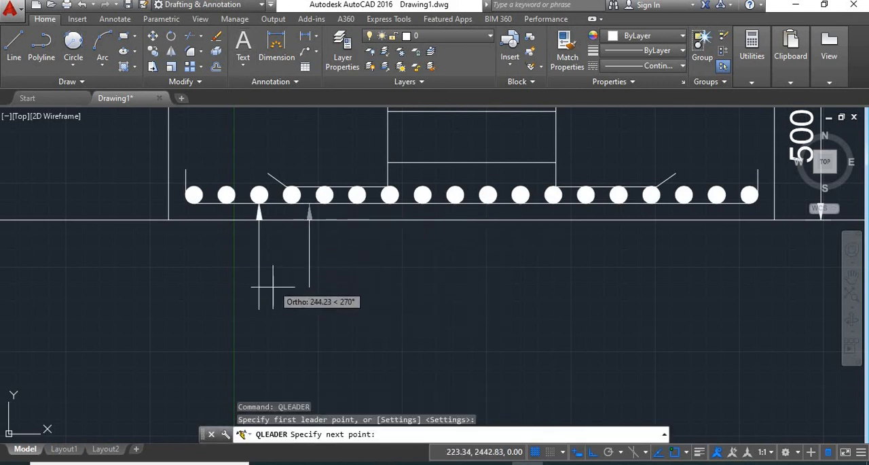
{"action": "left_click", "coordinate": [259, 310]}
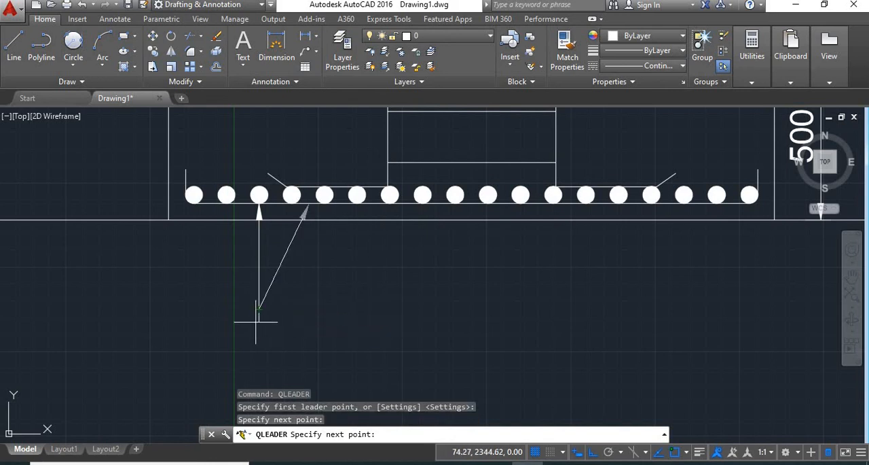
{"action": "key", "text": "Return"}
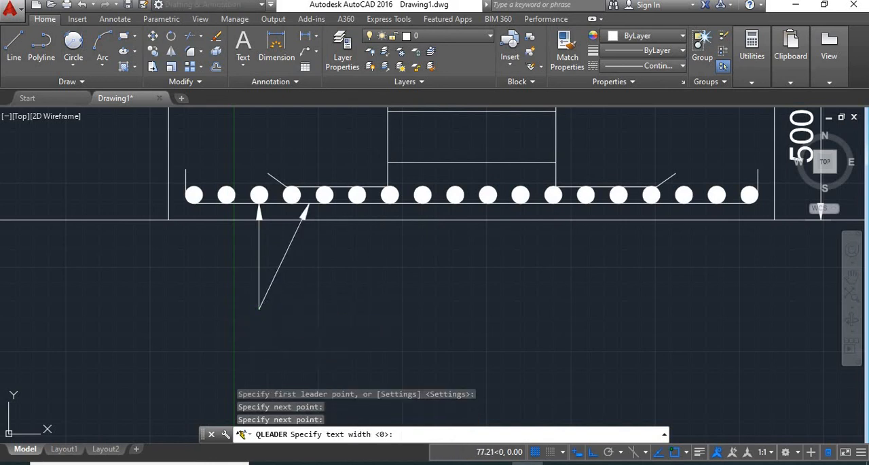
{"action": "key", "text": "Return"}
- Add multiline text below the two leaders reading "18 nos. of 10mm Ø bars" with "Both ways" on the second line
{"action": "left_click", "coordinate": [244, 64]}
{"action": "left_click", "coordinate": [257, 97]}
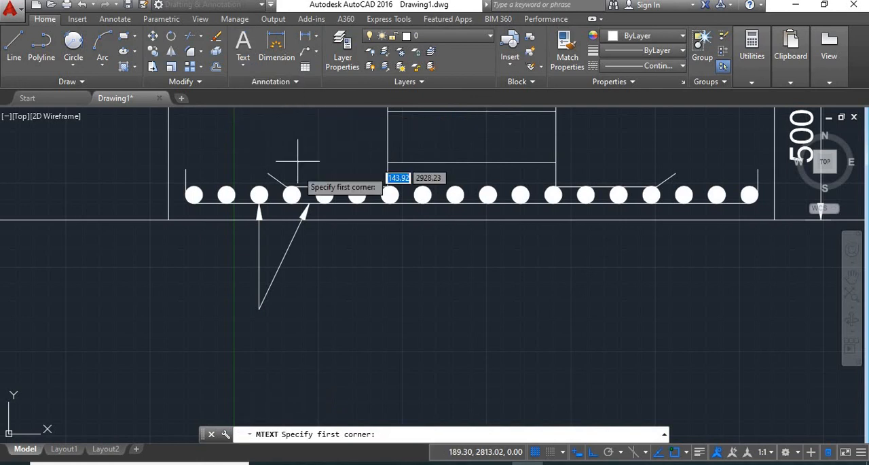
{"action": "left_click", "coordinate": [243, 313]}
{"action": "left_click", "coordinate": [419, 352]}
{"action": "scroll", "coordinate": [421, 339], "scroll_direction": "down", "scroll_amount": 4}
{"action": "scroll", "coordinate": [375, 324], "scroll_direction": "up", "scroll_amount": 8}
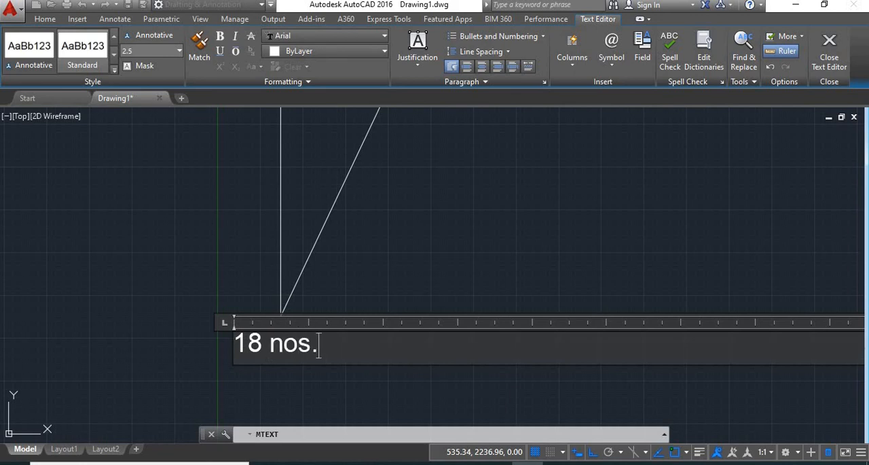
{"action": "type", "text": "18 nos. of 10mm"}
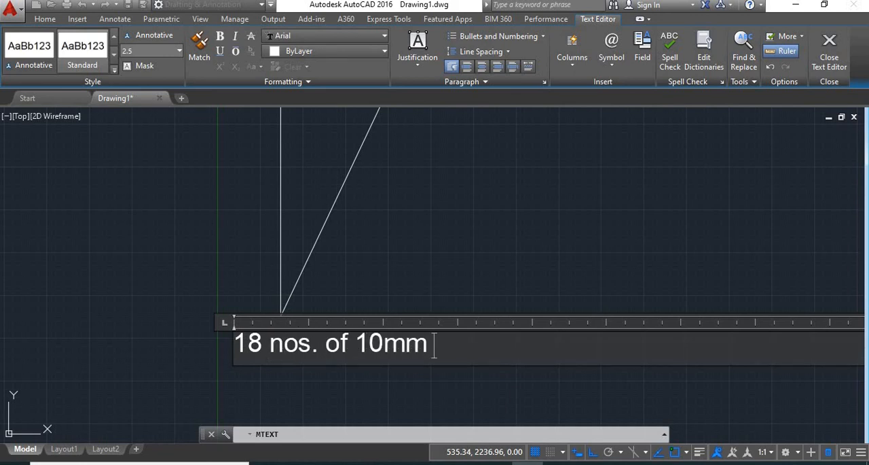
{"action": "type", "text": " %%c"}
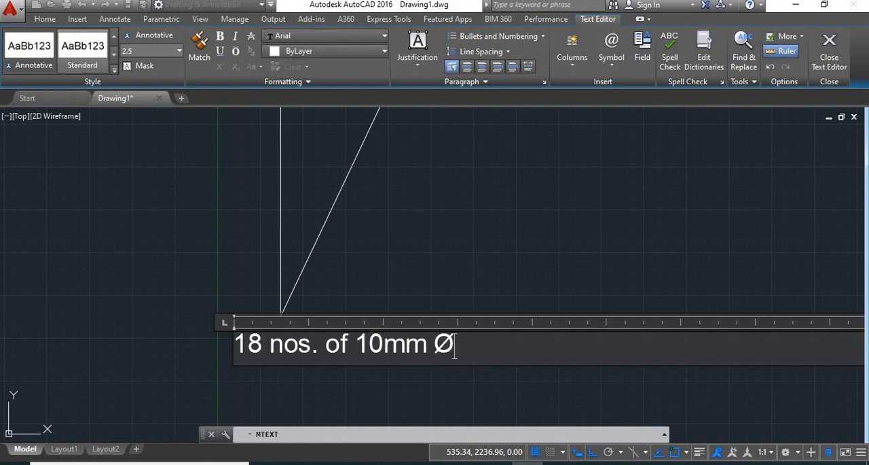
{"action": "key", "text": "Return"}
{"action": "type", "text": "B..."}
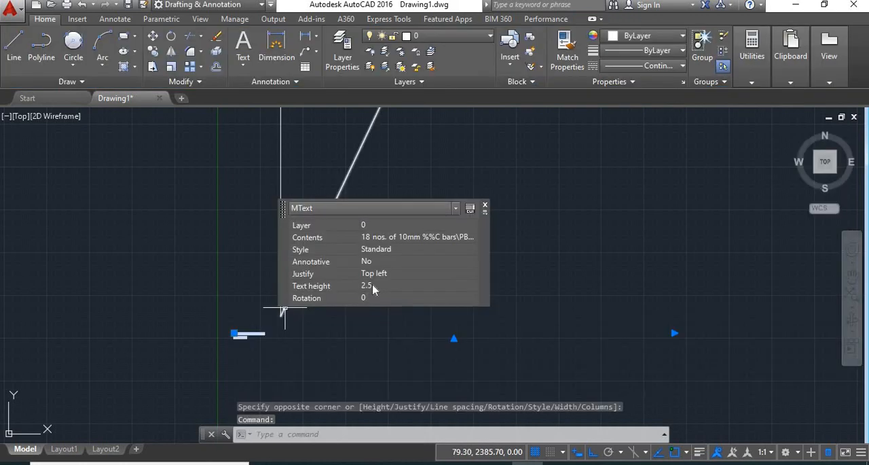
- Set the bar note's text height to 70 and widen its text frame so the note fits on two lines
{"action": "left_click", "coordinate": [373, 285]}
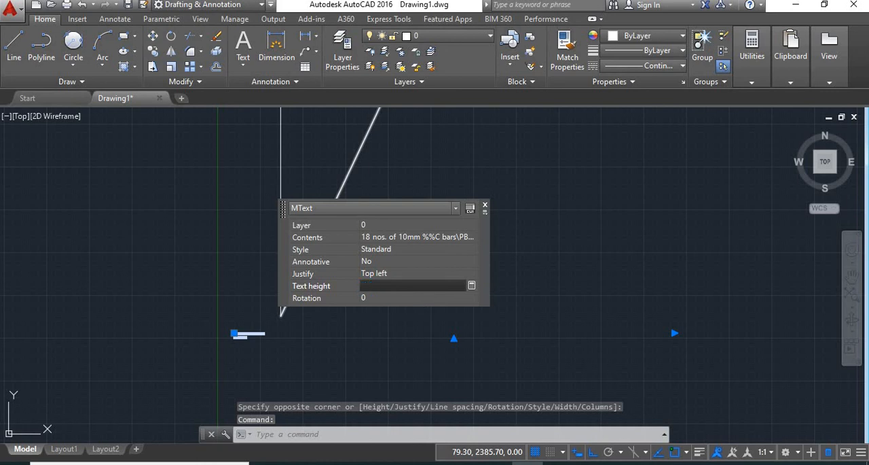
{"action": "type", "text": "70"}
{"action": "key", "text": "Return"}
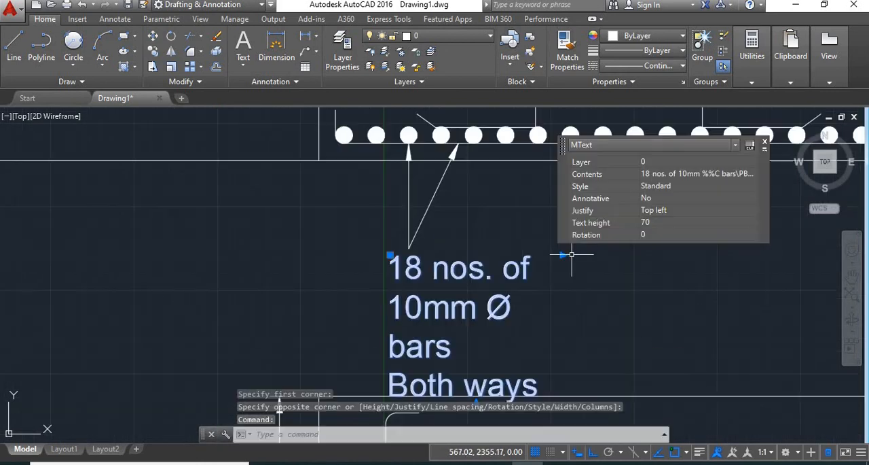
{"action": "left_click", "coordinate": [562, 255]}
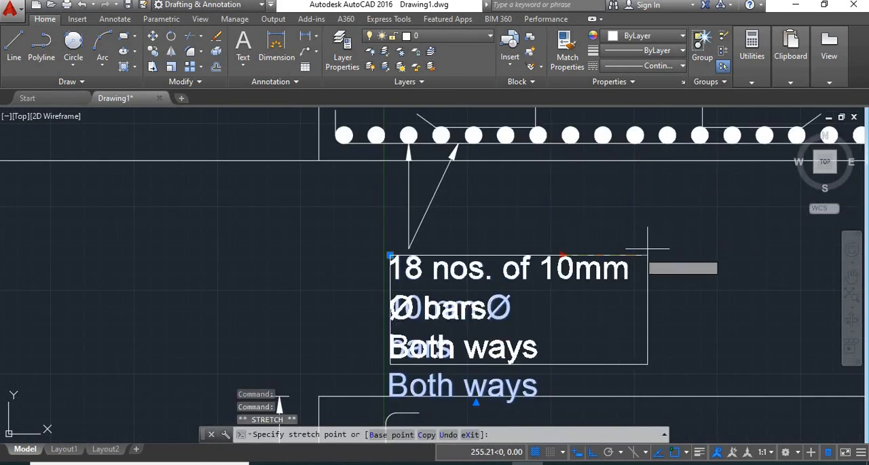
{"action": "left_click", "coordinate": [741, 239]}
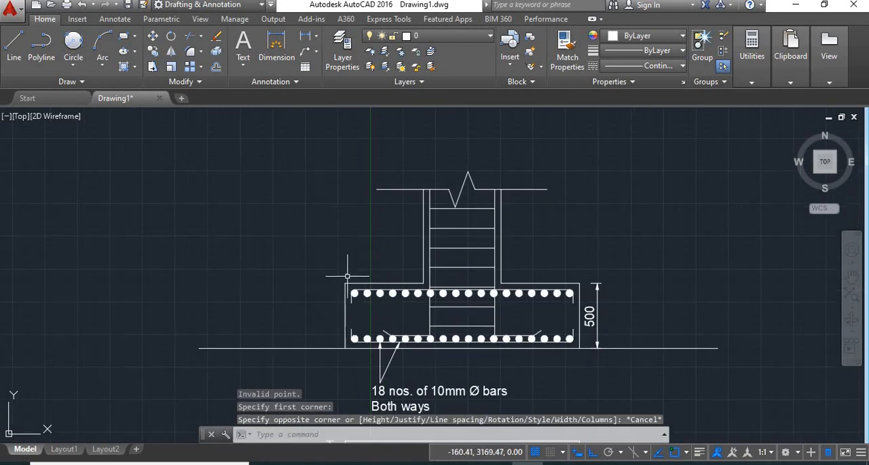
- With ortho off, draw a quick leader from the second circle of the top row, slanting up and left beyond the footing
{"action": "scroll", "coordinate": [346, 226], "scroll_direction": "up", "scroll_amount": 2}
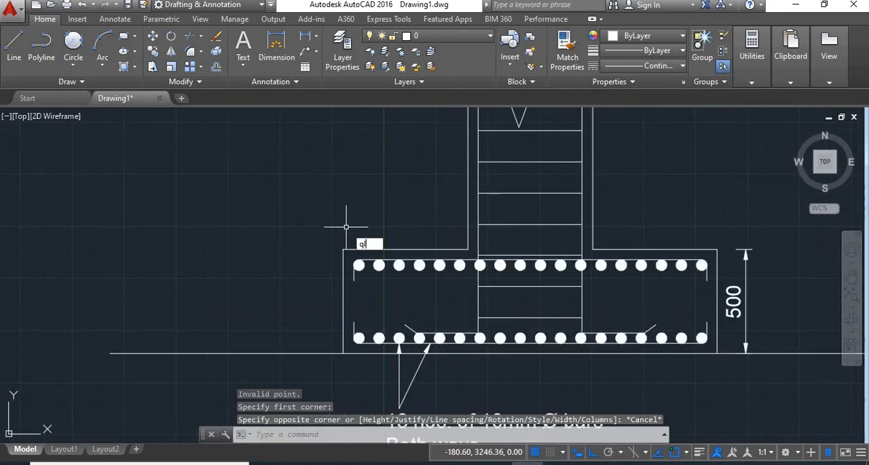
{"action": "type", "text": "ql"}
{"action": "key", "text": "Return"}
{"action": "left_click", "coordinate": [379, 261]}
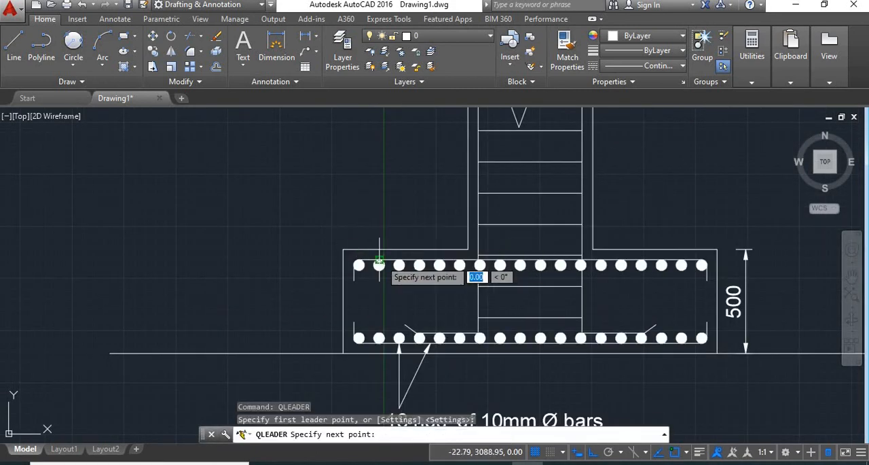
{"action": "key", "text": "F8"}
{"action": "left_click", "coordinate": [319, 198]}
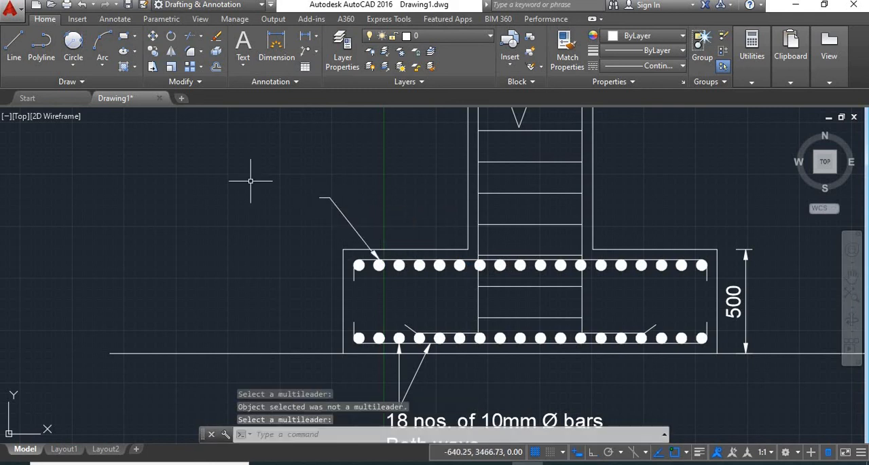
- Draw a second quick leader from the top bar between the third and fourth circles, ending at the upper leader's bend
{"action": "type", "text": "ql"}
{"action": "key", "text": "Return"}
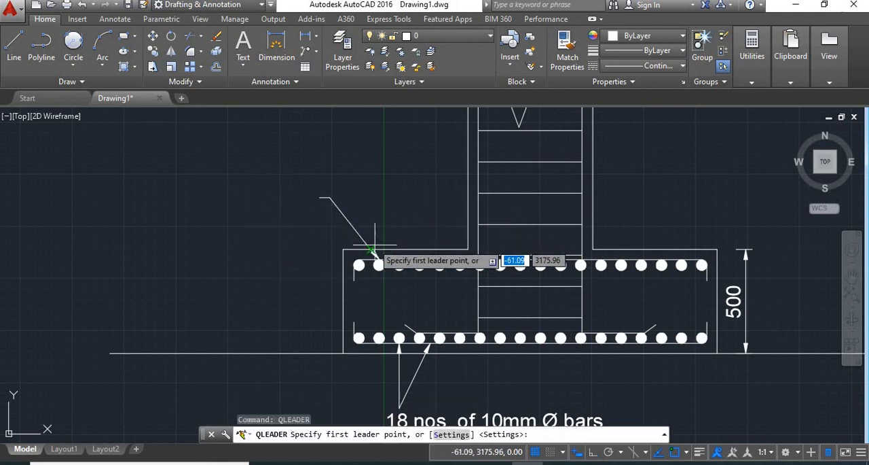
{"action": "scroll", "coordinate": [407, 261], "scroll_direction": "up", "scroll_amount": 5}
{"action": "left_click", "coordinate": [474, 264]}
{"action": "scroll", "coordinate": [394, 190], "scroll_direction": "down", "scroll_amount": 5}
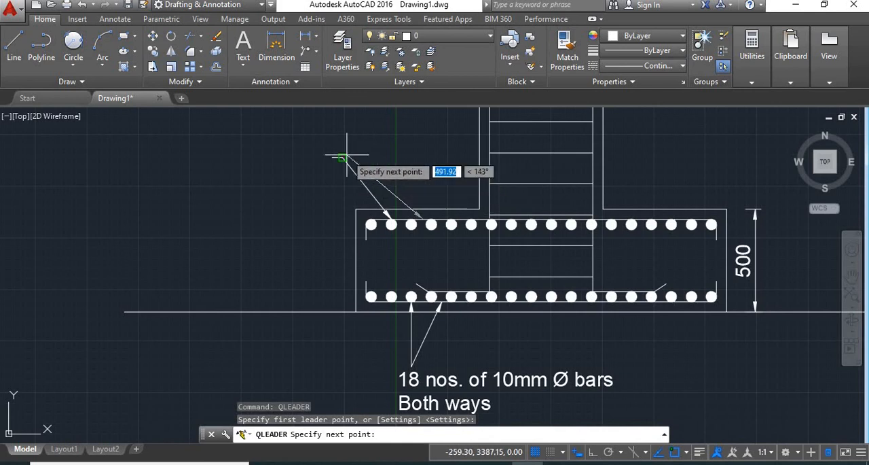
{"action": "scroll", "coordinate": [340, 157], "scroll_direction": "up", "scroll_amount": 5}
{"action": "left_click", "coordinate": [322, 164]}
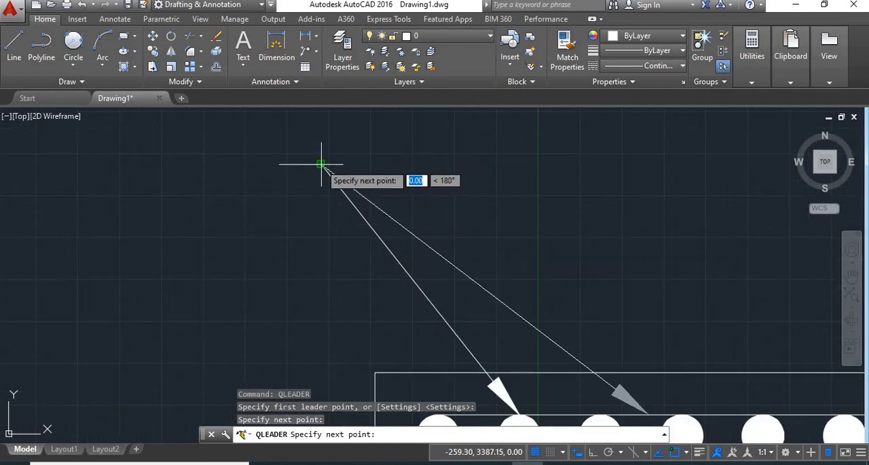
{"action": "middle_click_drag", "start_coordinate": [390, 278], "coordinate": [387, 208]}
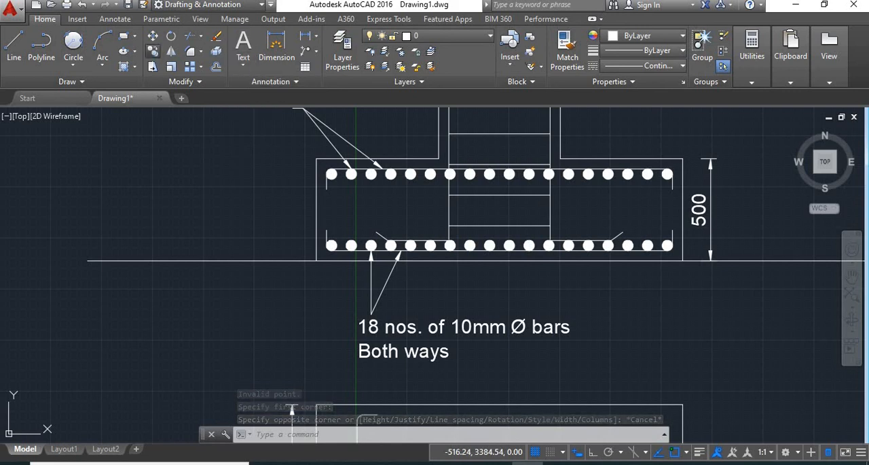
- Copy the "18 nos. of 10mm Ø bars Both ways" note to just above the two upper leaders
{"action": "type", "text": "co"}
{"action": "key", "text": "Return"}
{"action": "left_click", "coordinate": [411, 328]}
{"action": "key", "text": "Return"}
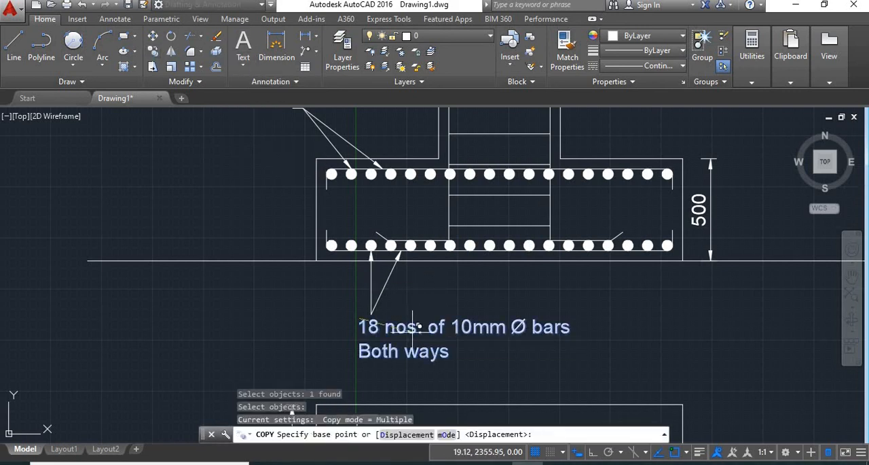
{"action": "left_click", "coordinate": [413, 327]}
{"action": "scroll", "coordinate": [400, 313], "scroll_direction": "down", "scroll_amount": 4}
{"action": "scroll", "coordinate": [333, 211], "scroll_direction": "up", "scroll_amount": 6}
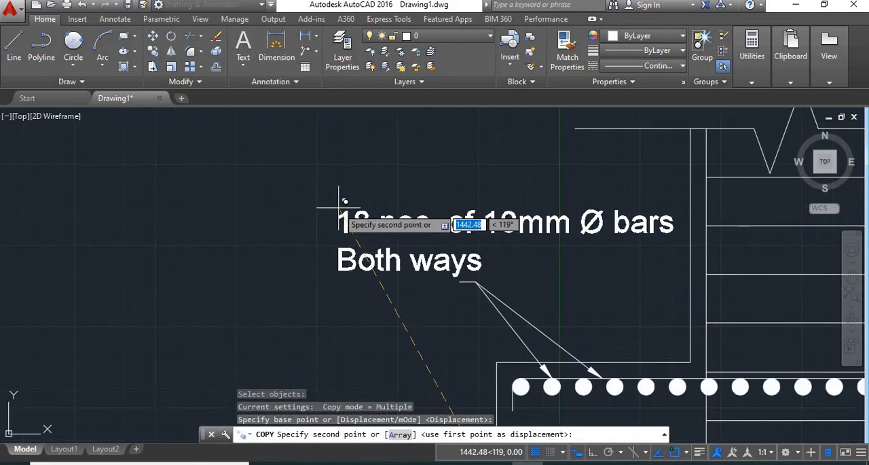
{"action": "left_click", "coordinate": [339, 207]}
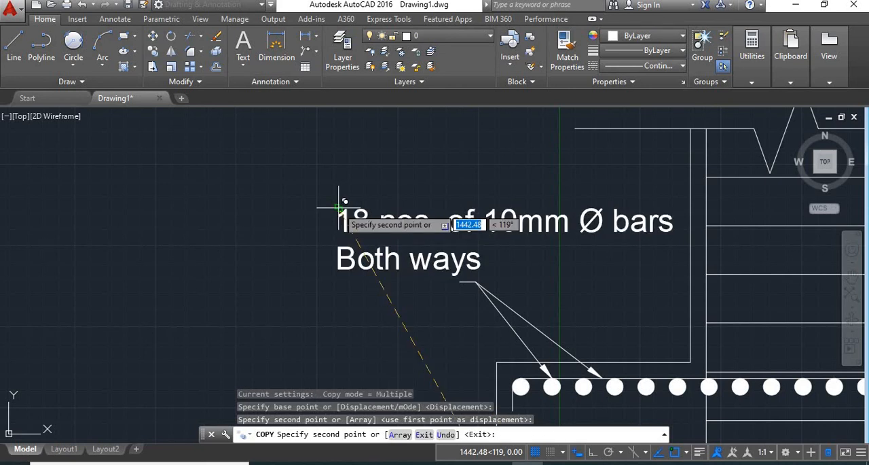
{"action": "key", "text": "Escape"}
- Add a linear dimension above the right column bar's horizontal foot, from the column bar to the start of its bent end
{"action": "scroll", "coordinate": [145, 272], "scroll_direction": "down", "scroll_amount": 4}
{"action": "scroll", "coordinate": [503, 281], "scroll_direction": "up", "scroll_amount": 4}
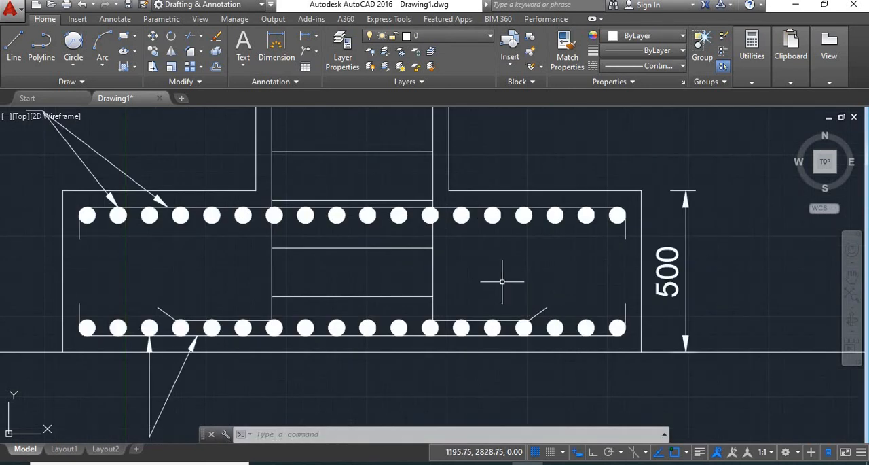
{"action": "left_click", "coordinate": [305, 37]}
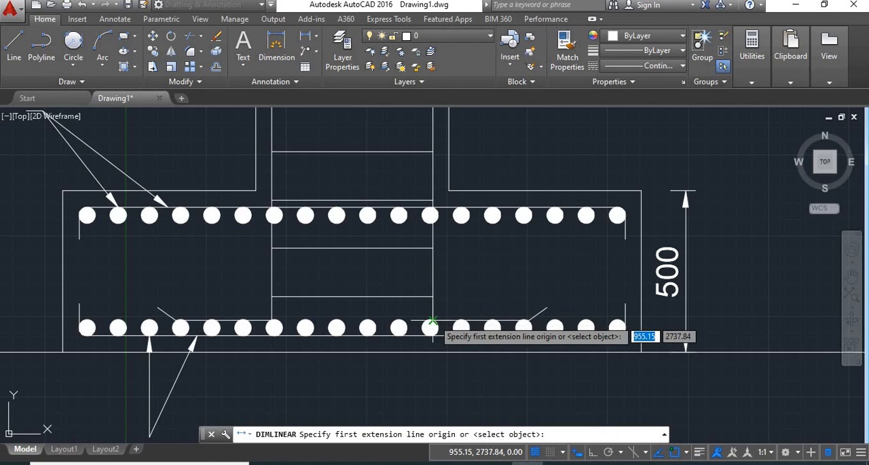
{"action": "left_click", "coordinate": [433, 320]}
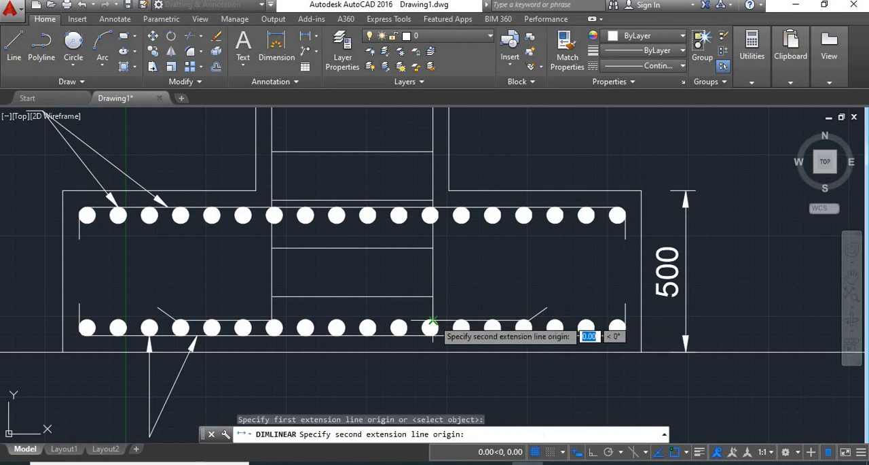
{"action": "left_click", "coordinate": [528, 320]}
{"action": "left_click", "coordinate": [473, 297]}
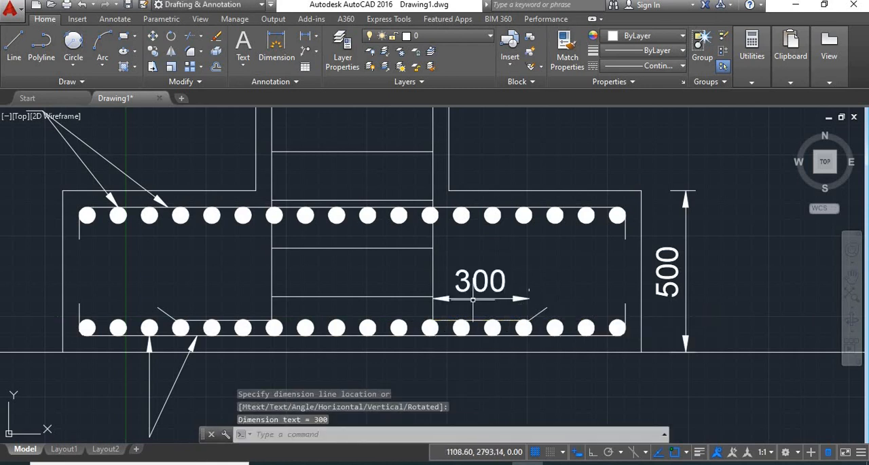
- Add a matching linear dimension above the left column bar's horizontal foot, from its bent end to the column bar
{"action": "key", "text": "Return"}
{"action": "left_click", "coordinate": [175, 320]}
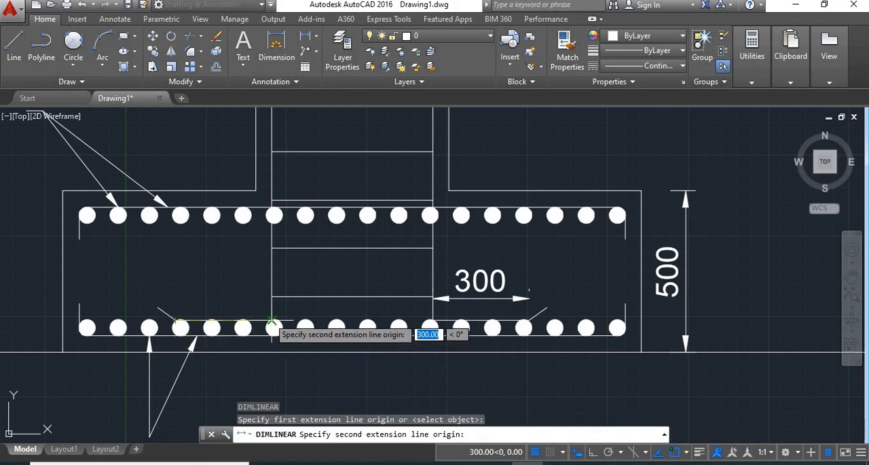
{"action": "left_click", "coordinate": [272, 320]}
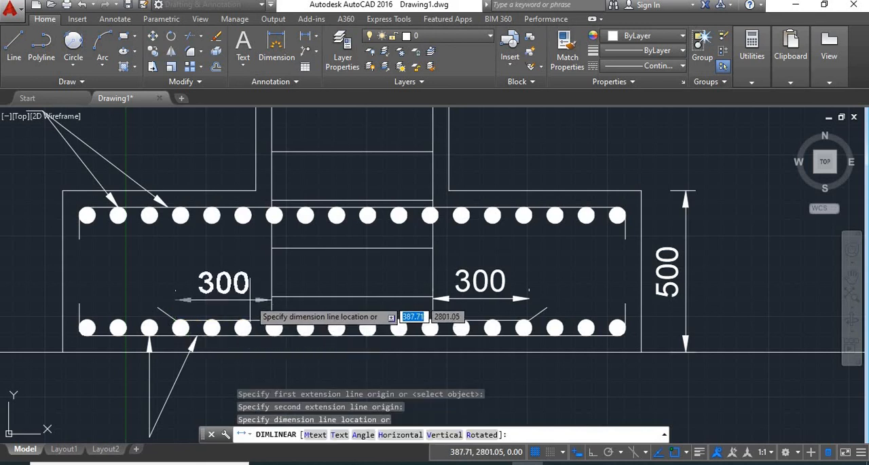
{"action": "left_click", "coordinate": [255, 299]}
- Copy the lower bar note up and right to just beneath the footing's base line
{"action": "scroll", "coordinate": [475, 114], "scroll_direction": "down", "scroll_amount": 2}
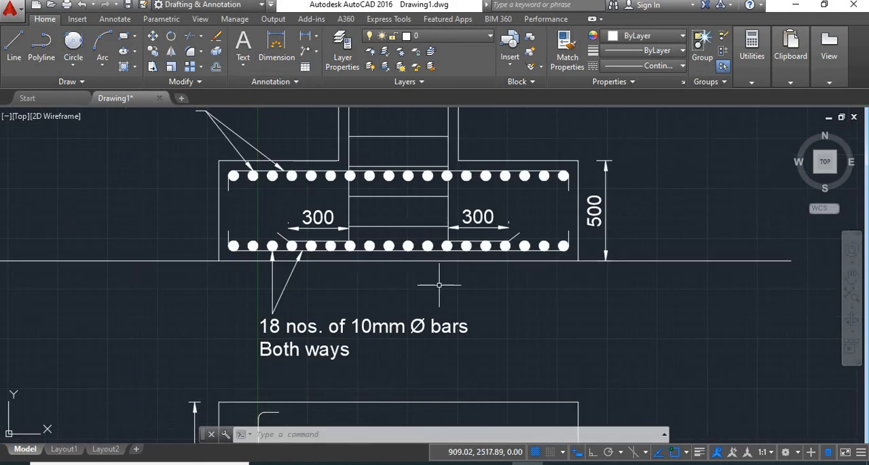
{"action": "type", "text": "o"}
{"action": "key", "text": "Return"}
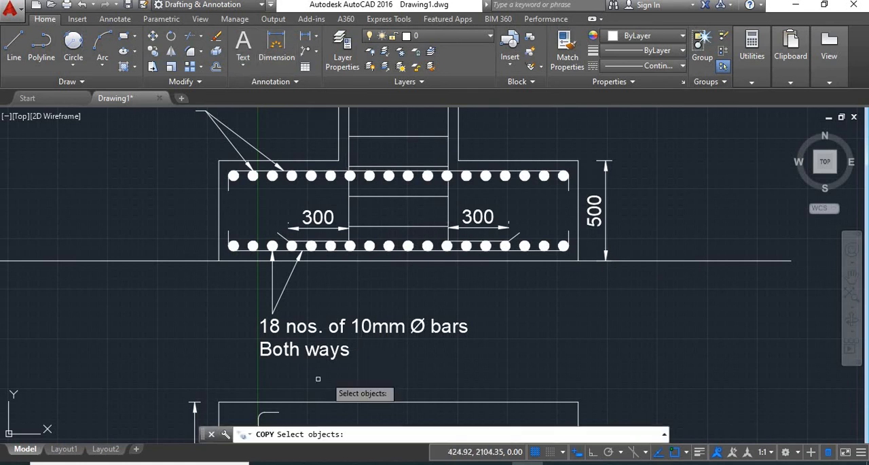
{"action": "left_click", "coordinate": [317, 338]}
{"action": "key", "text": "Return"}
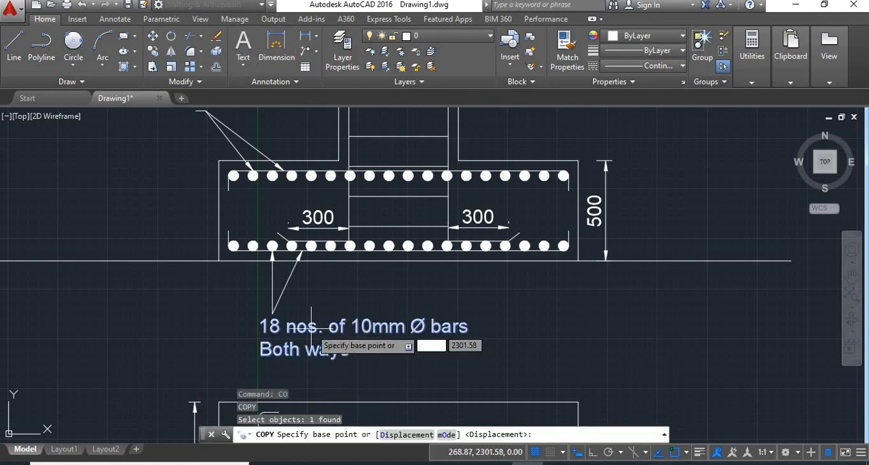
{"action": "left_click", "coordinate": [317, 326]}
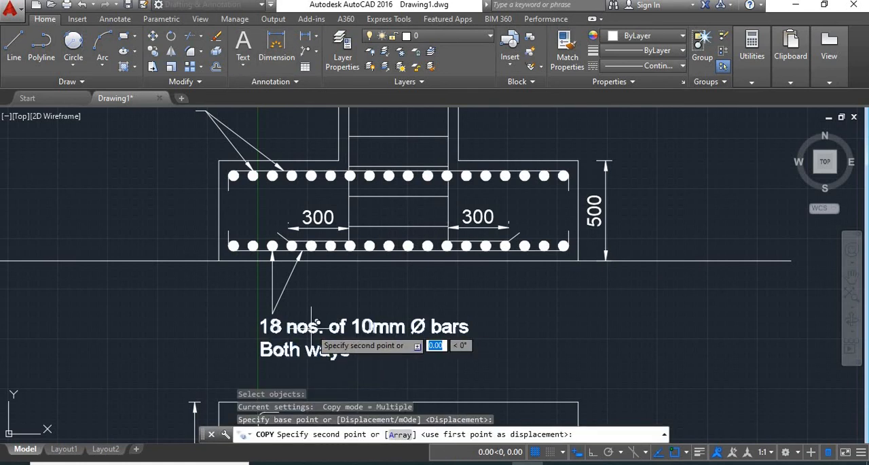
{"action": "left_click", "coordinate": [407, 272]}
{"action": "key", "text": "Return"}
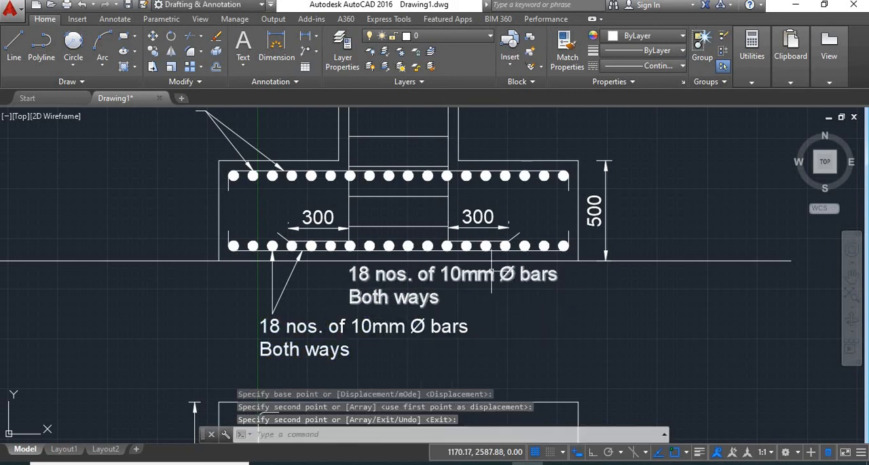
- Replace the copied note's text beneath the footing with "(1800mm x 1800mm)"
{"action": "double_click", "coordinate": [553, 275]}
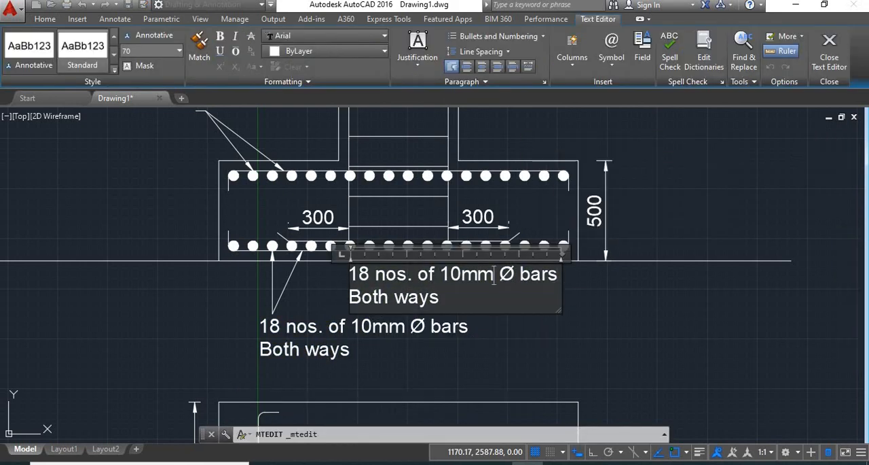
{"action": "key", "text": "ctrl+a"}
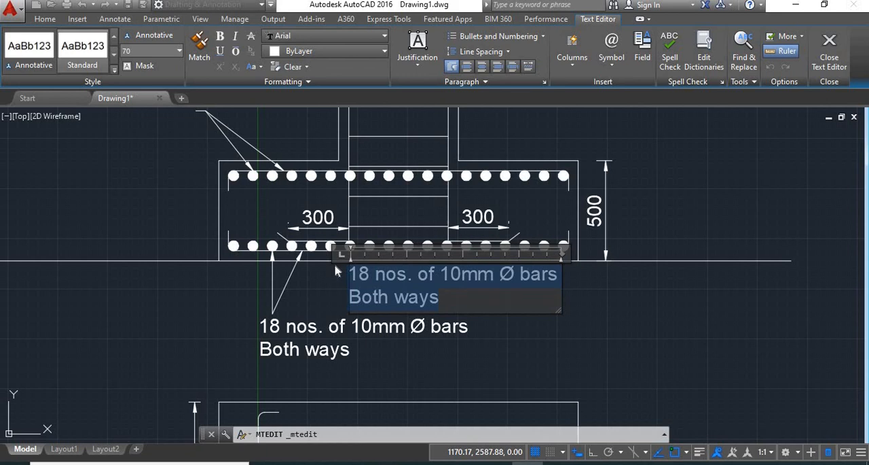
{"action": "type", "text": "(1800mm x 1800mm"}
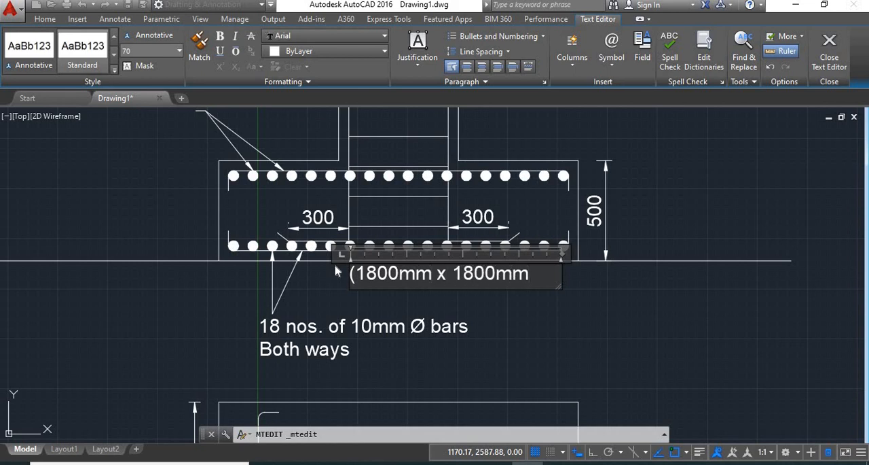
{"action": "type", "text": ")"}
{"action": "left_click", "coordinate": [514, 320]}
{"action": "scroll", "coordinate": [524, 285], "scroll_direction": "down", "scroll_amount": 4}
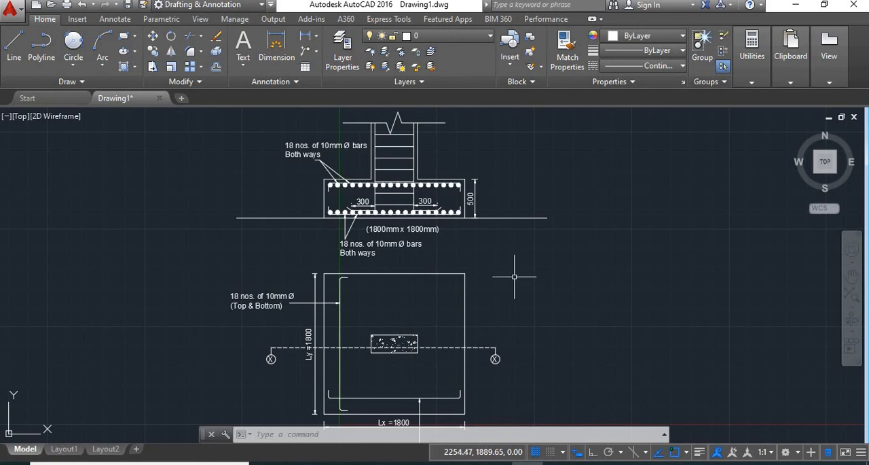